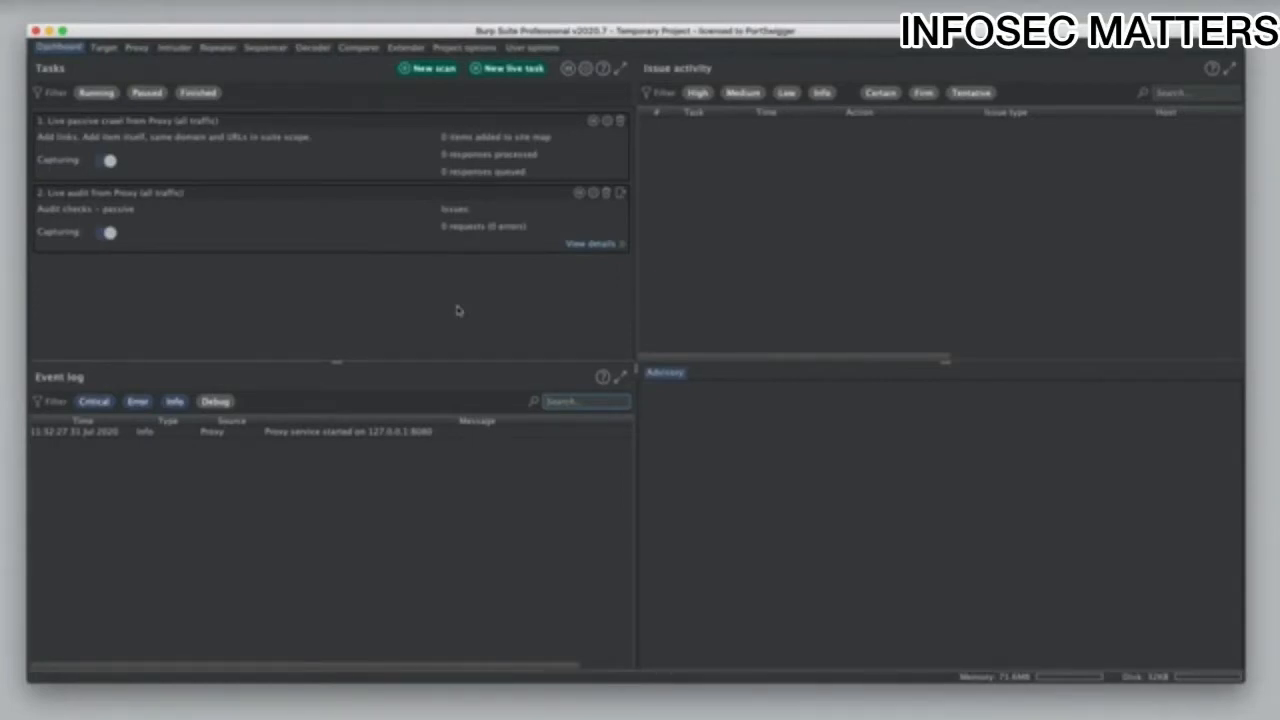
click(436, 70)
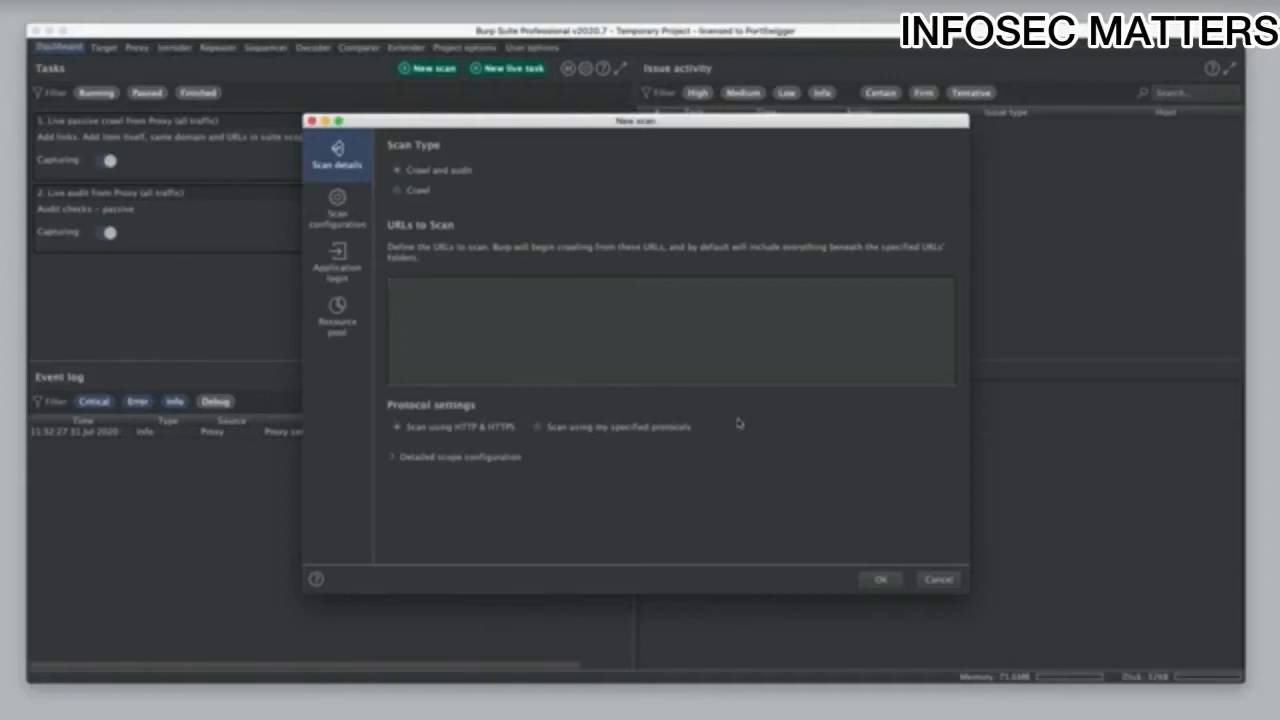
text(https://autom)
text(igger-labs.net)
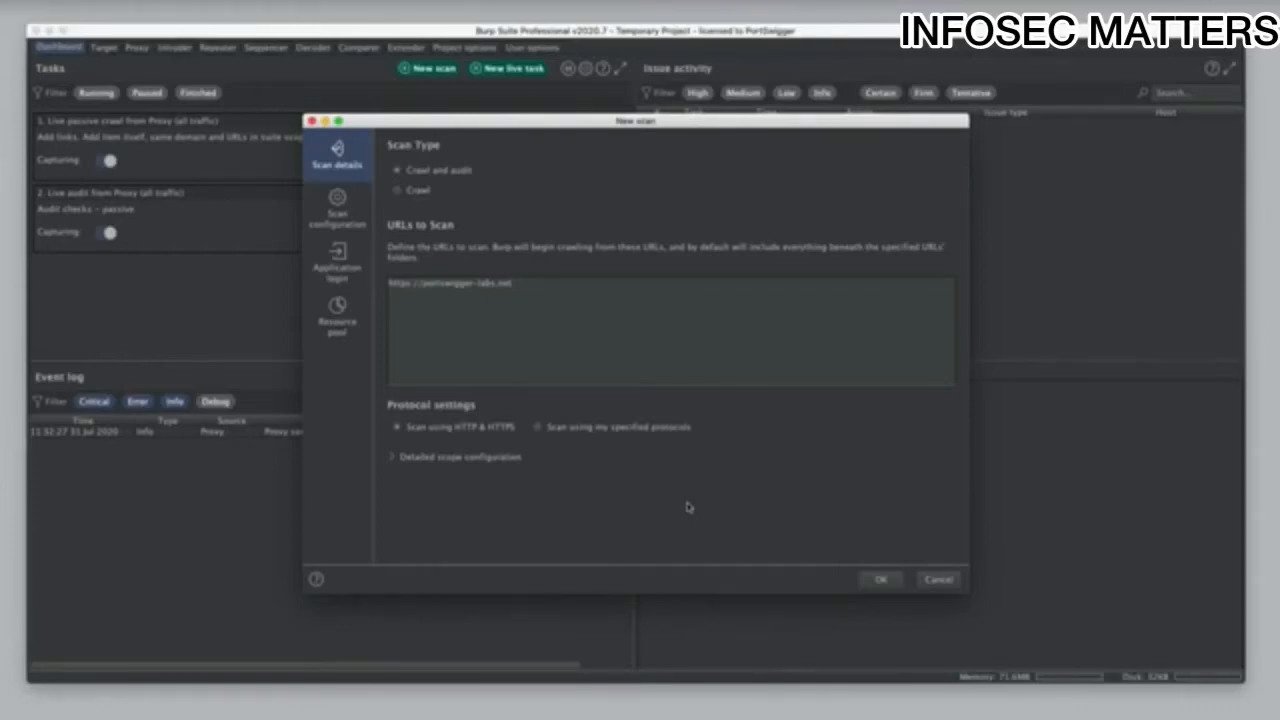
Expand the detailed scope configuration and review the included URL prefixes for the scan.
click(403, 460)
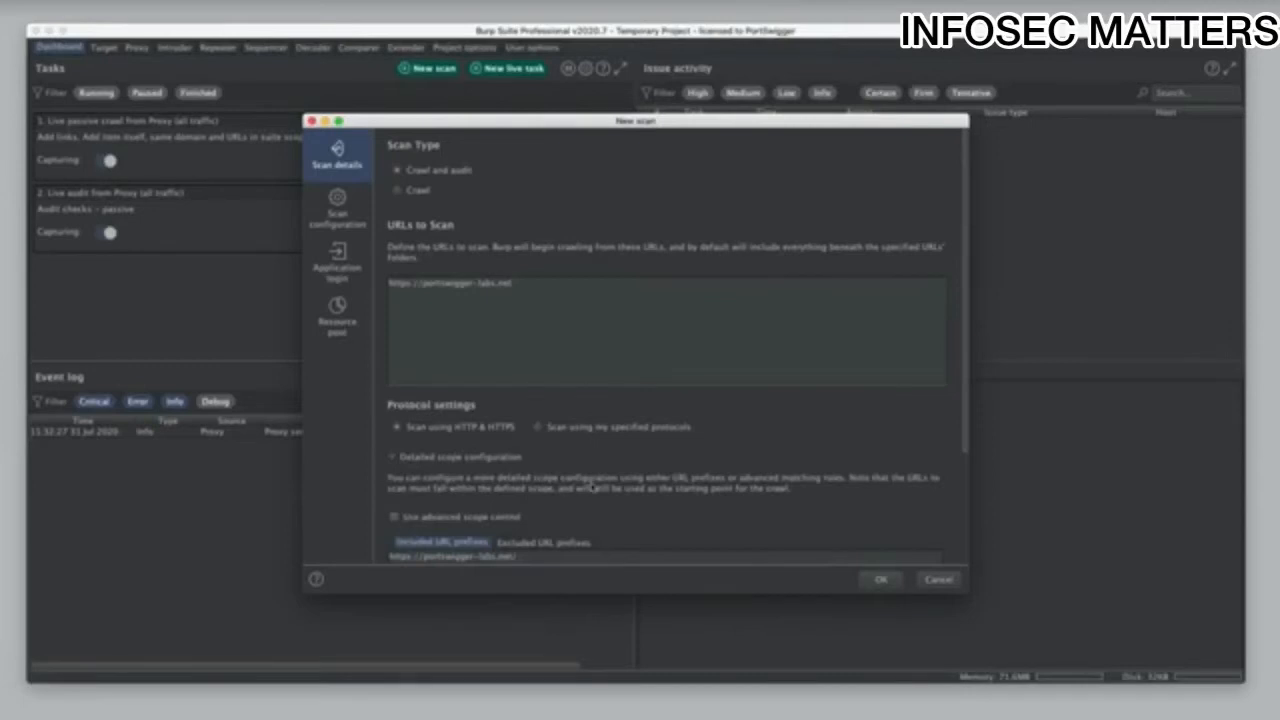
scroll(591, 487, down, 2)
scroll(612, 476, down, 3)
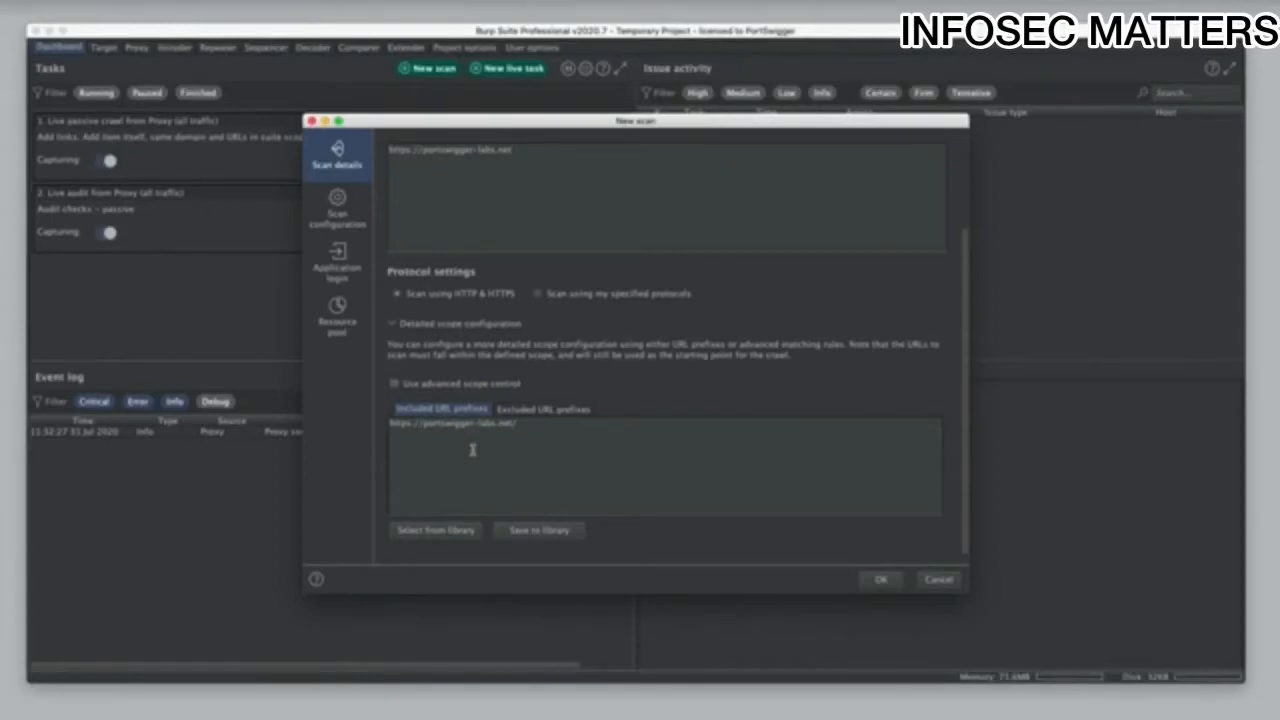
Examine the optimization, limits, login, error-handling and miscellaneous settings of a new crawling configuration, and close it without saving.
click(352, 216)
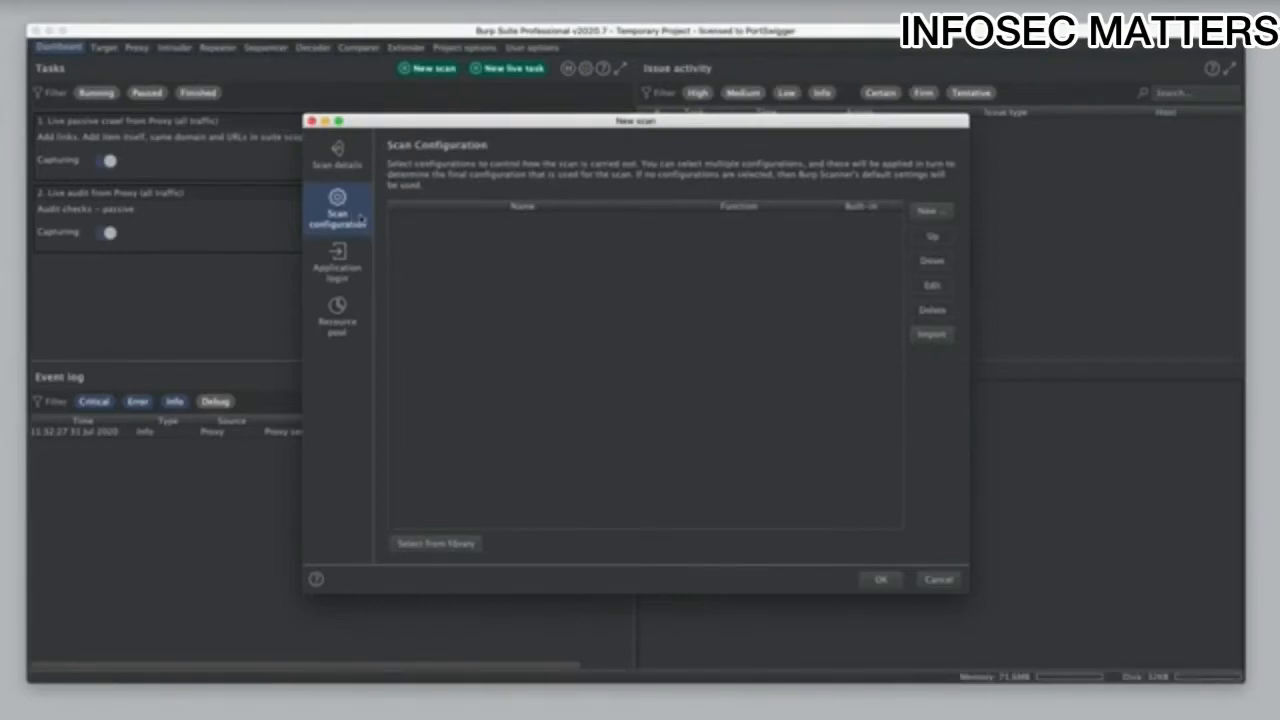
click(924, 213)
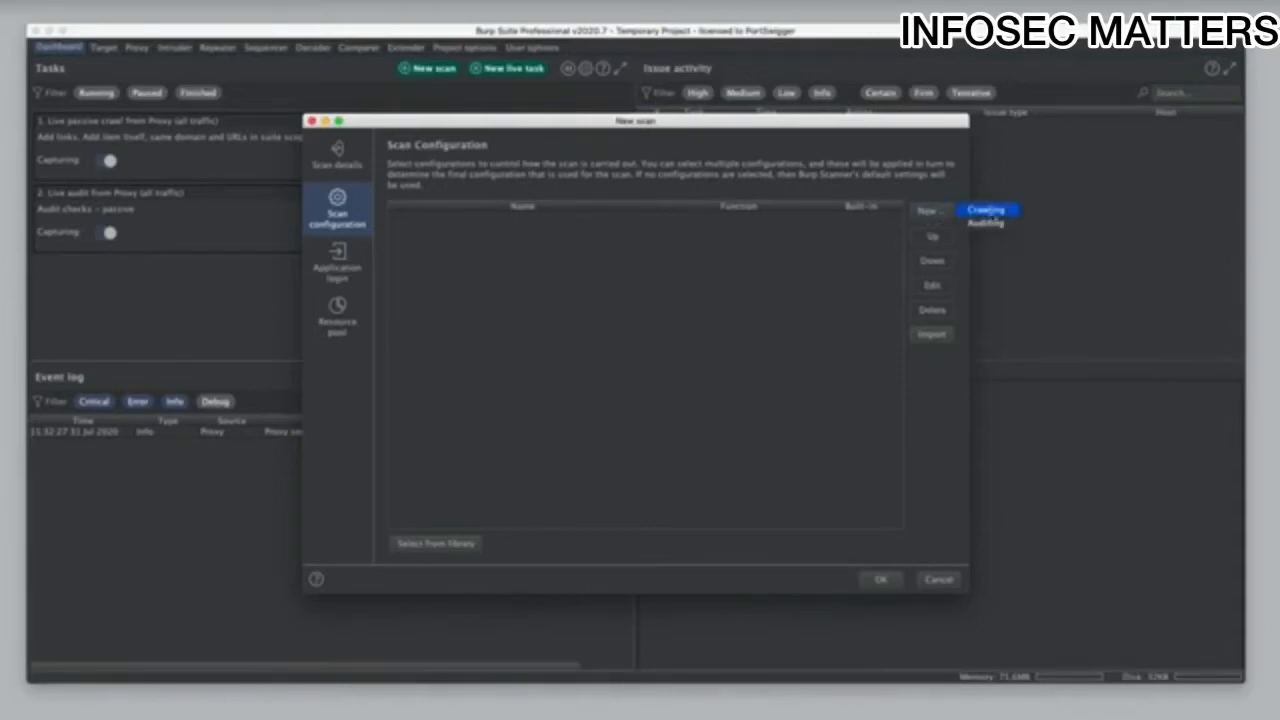
click(990, 212)
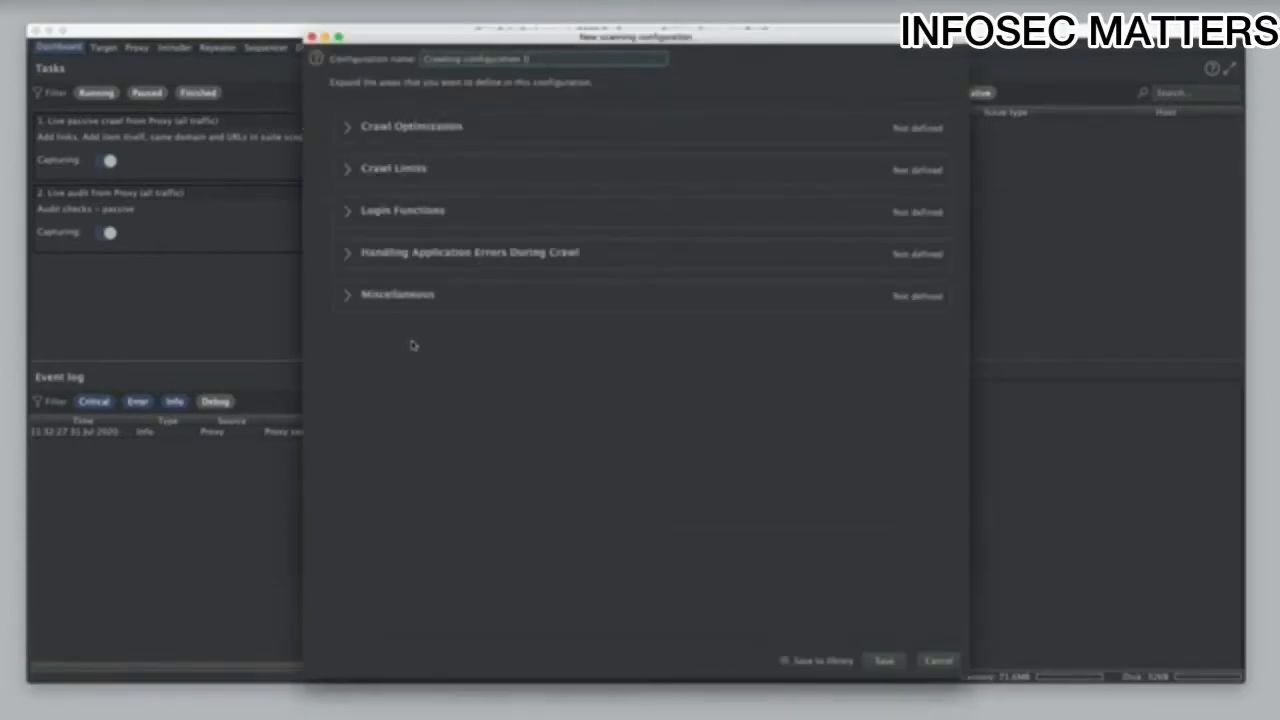
click(349, 128)
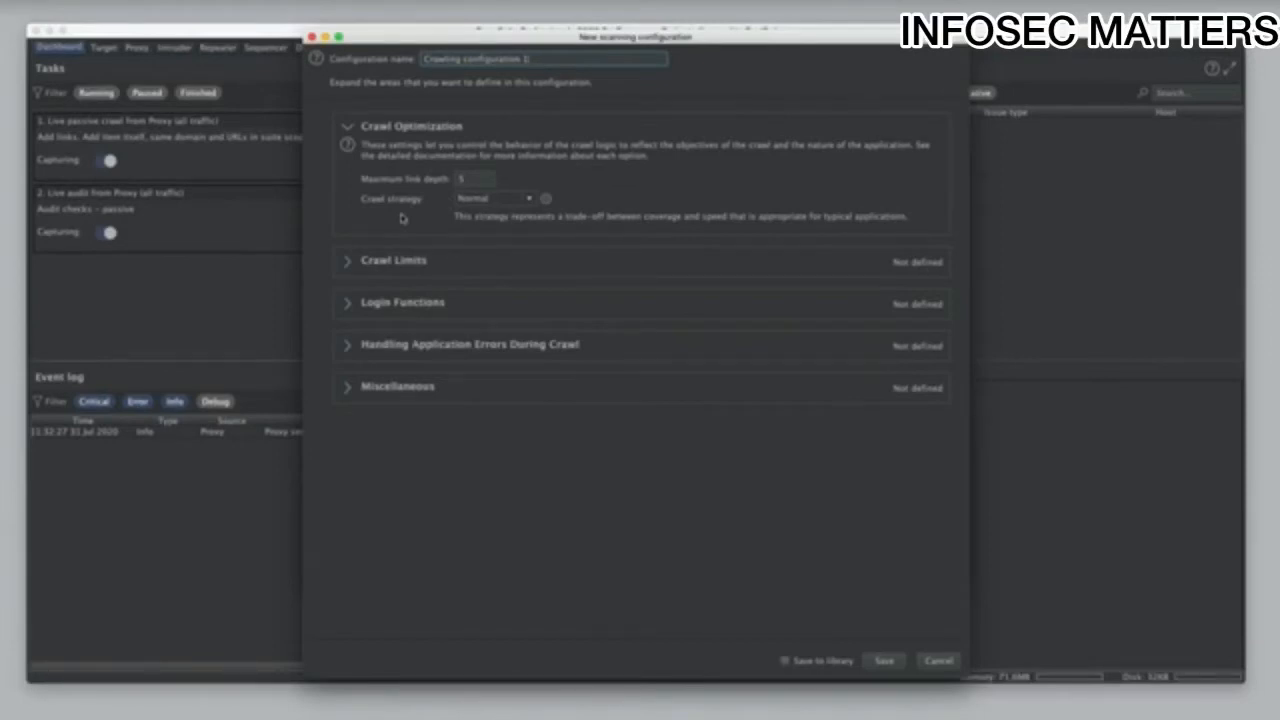
click(348, 263)
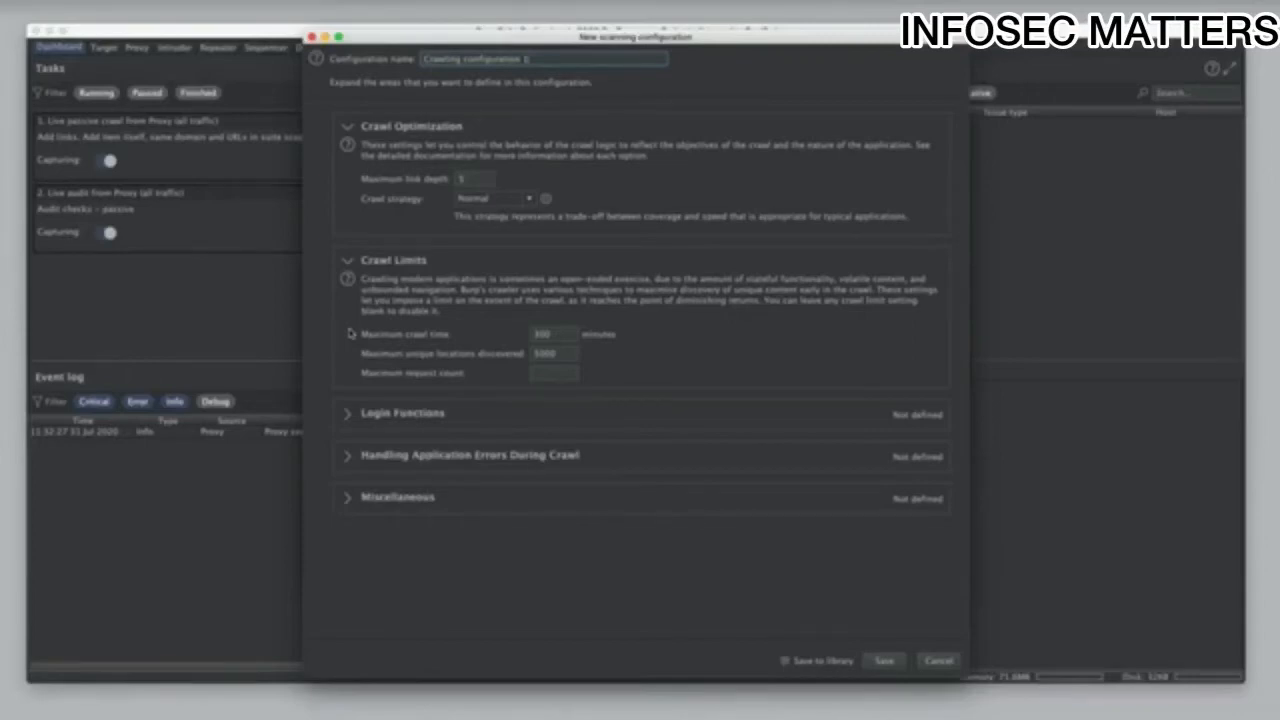
click(349, 415)
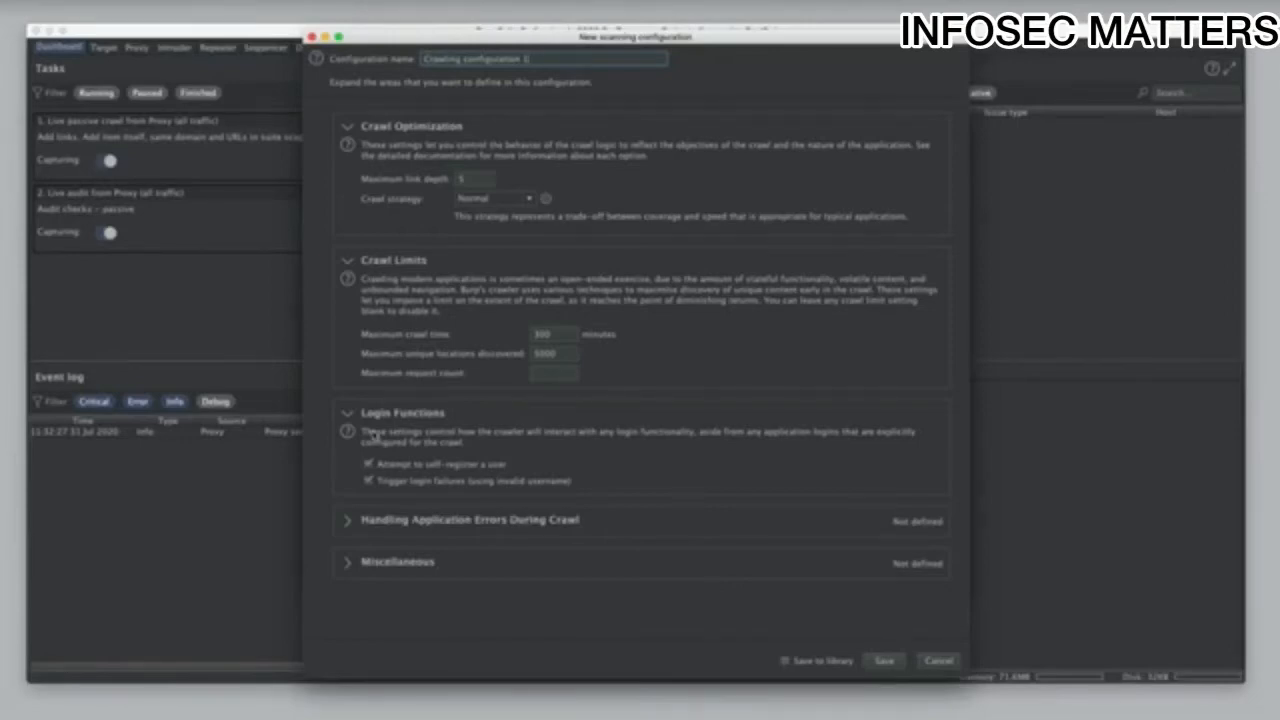
click(420, 518)
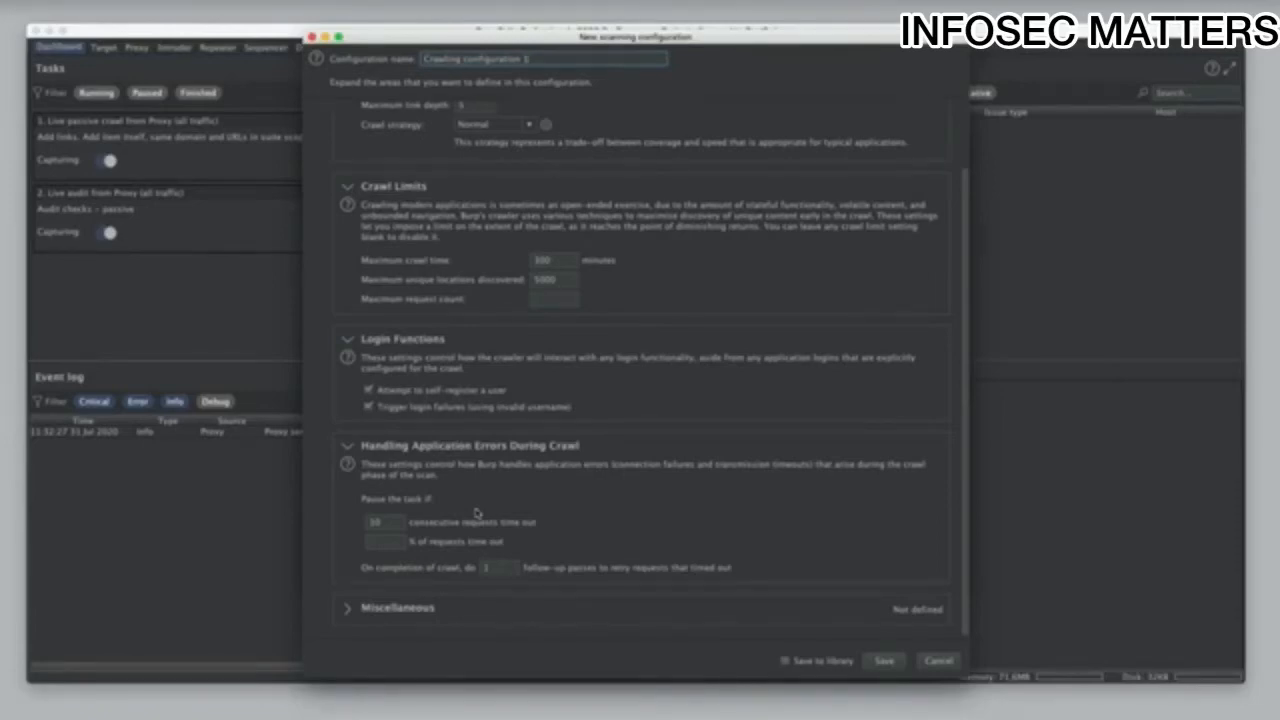
click(360, 609)
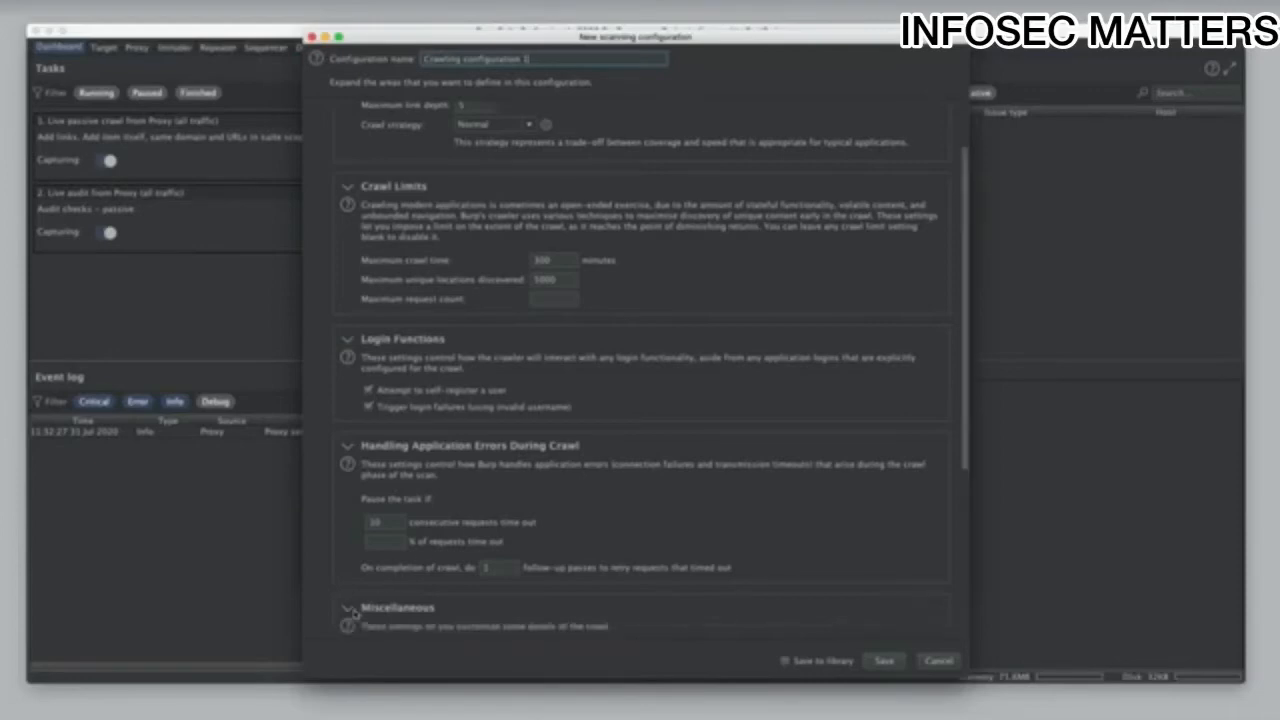
scroll(547, 563, down, 5)
scroll(547, 563, up, 1)
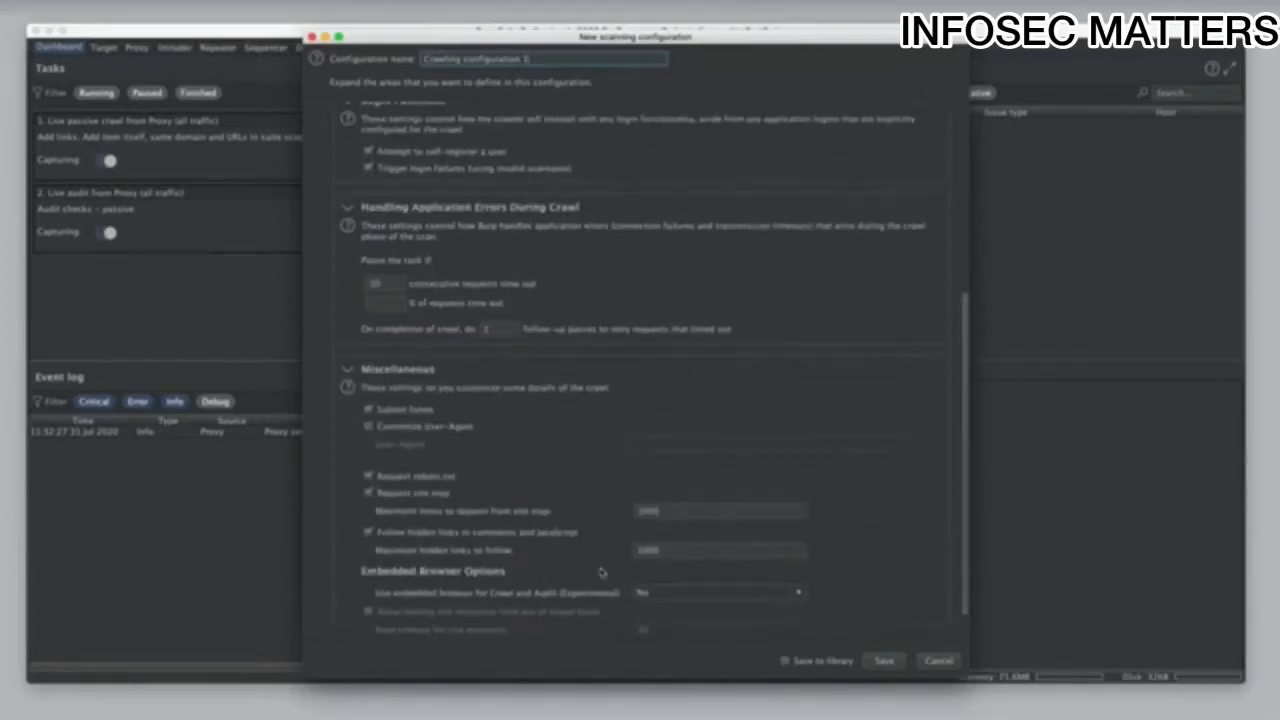
click(937, 661)
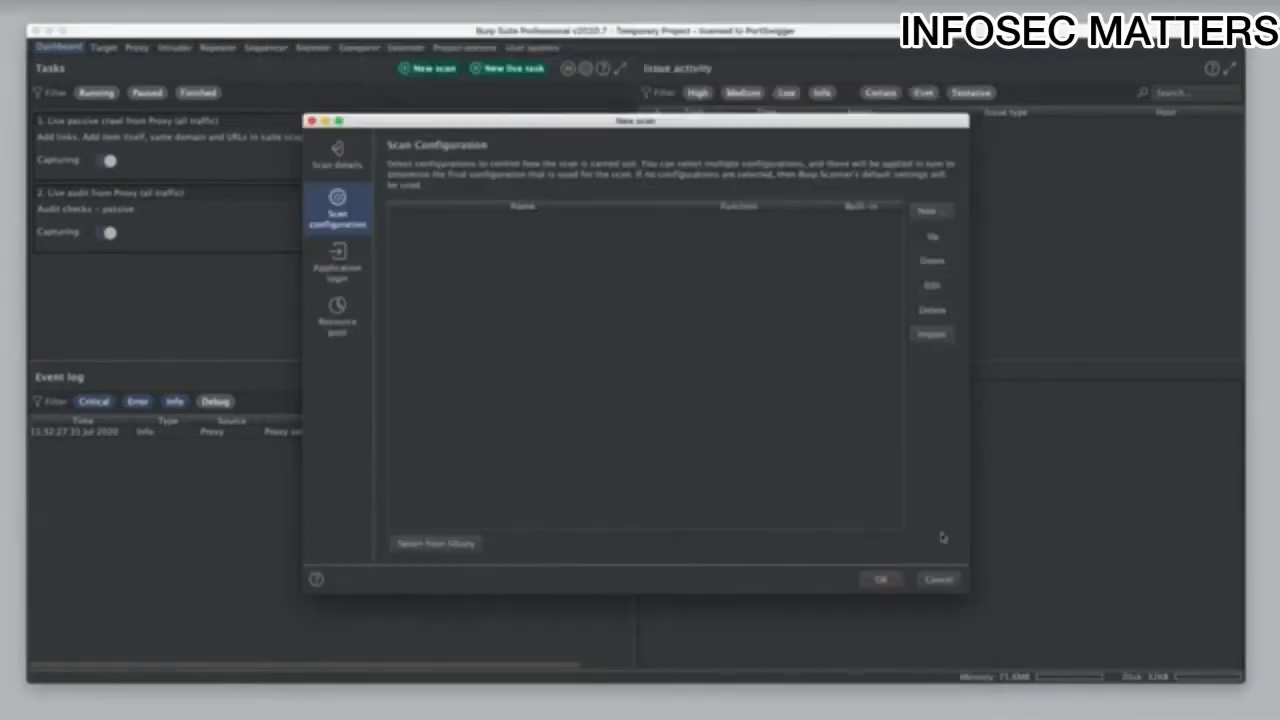
Open a new auditing configuration and examine the audit speed and audit accuracy options under Audit Optimization.
click(930, 212)
click(975, 224)
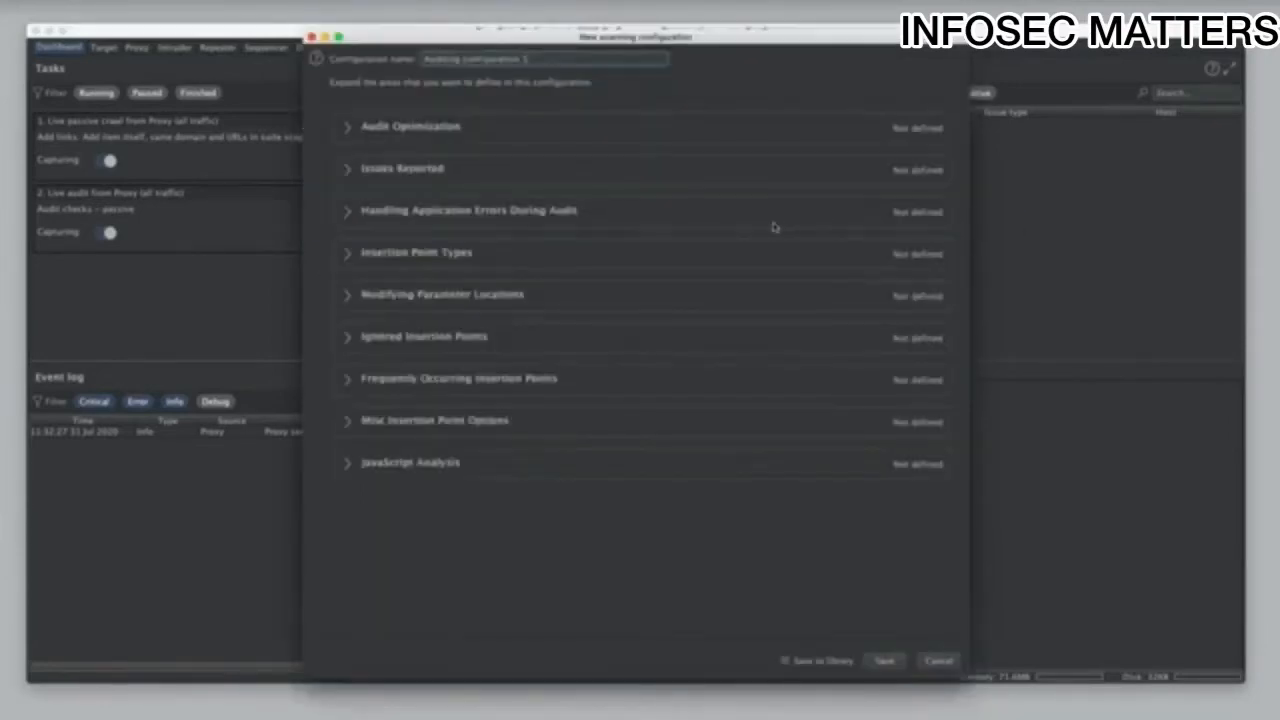
click(347, 128)
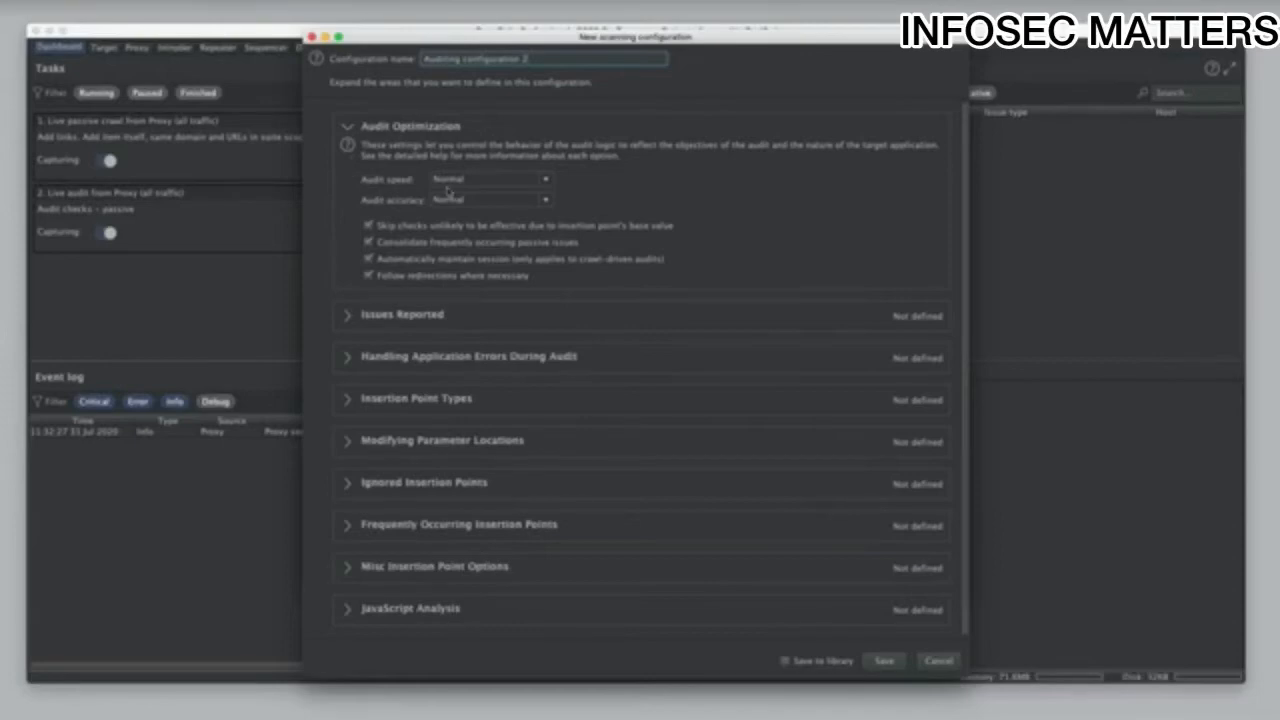
click(479, 181)
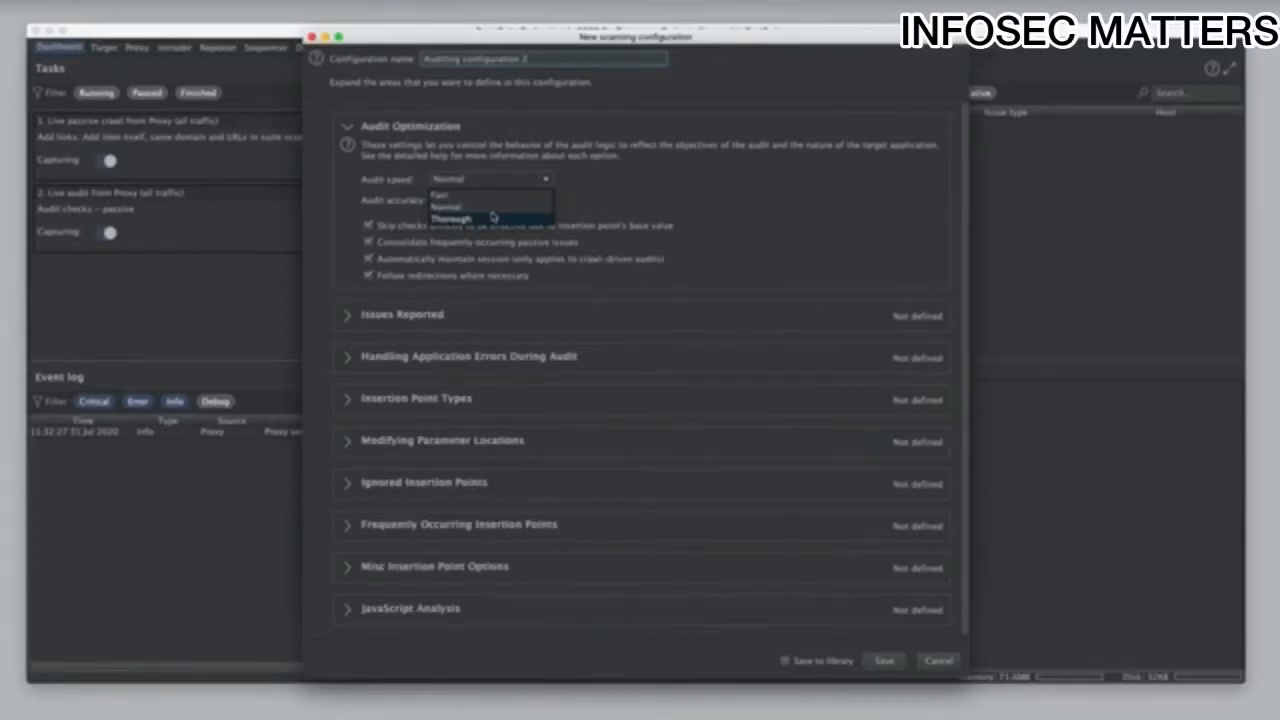
click(605, 208)
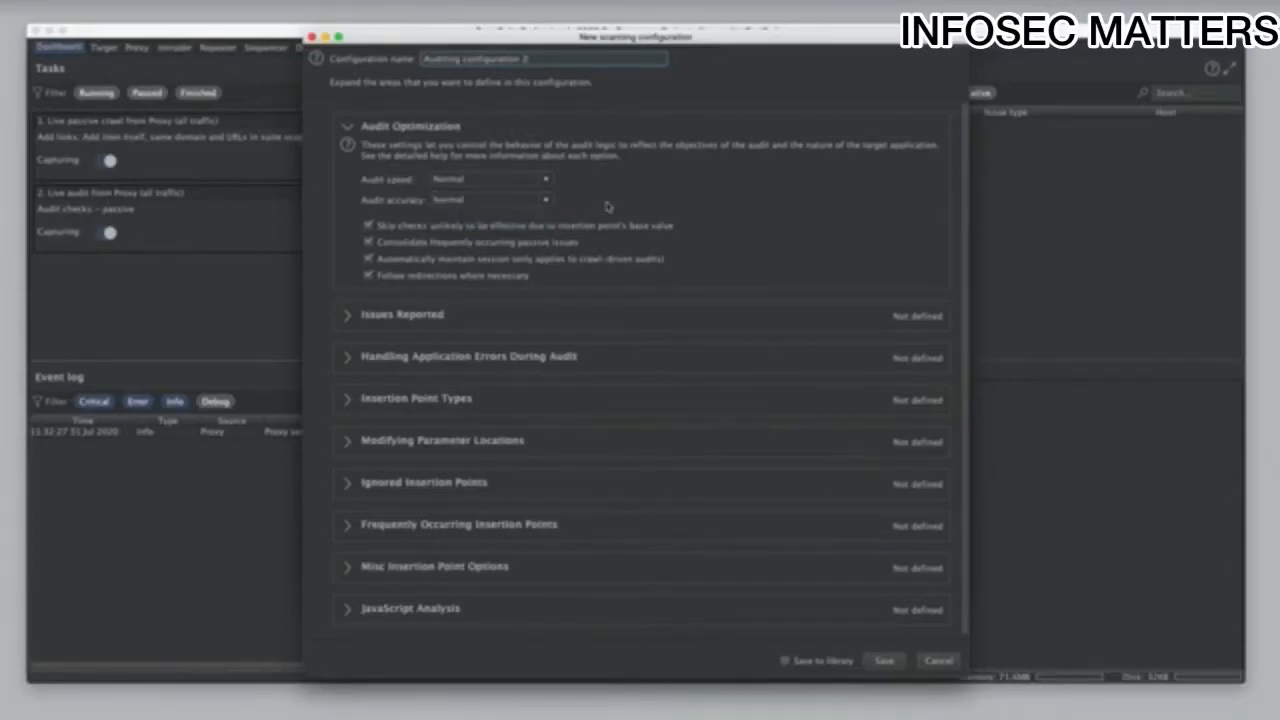
click(546, 201)
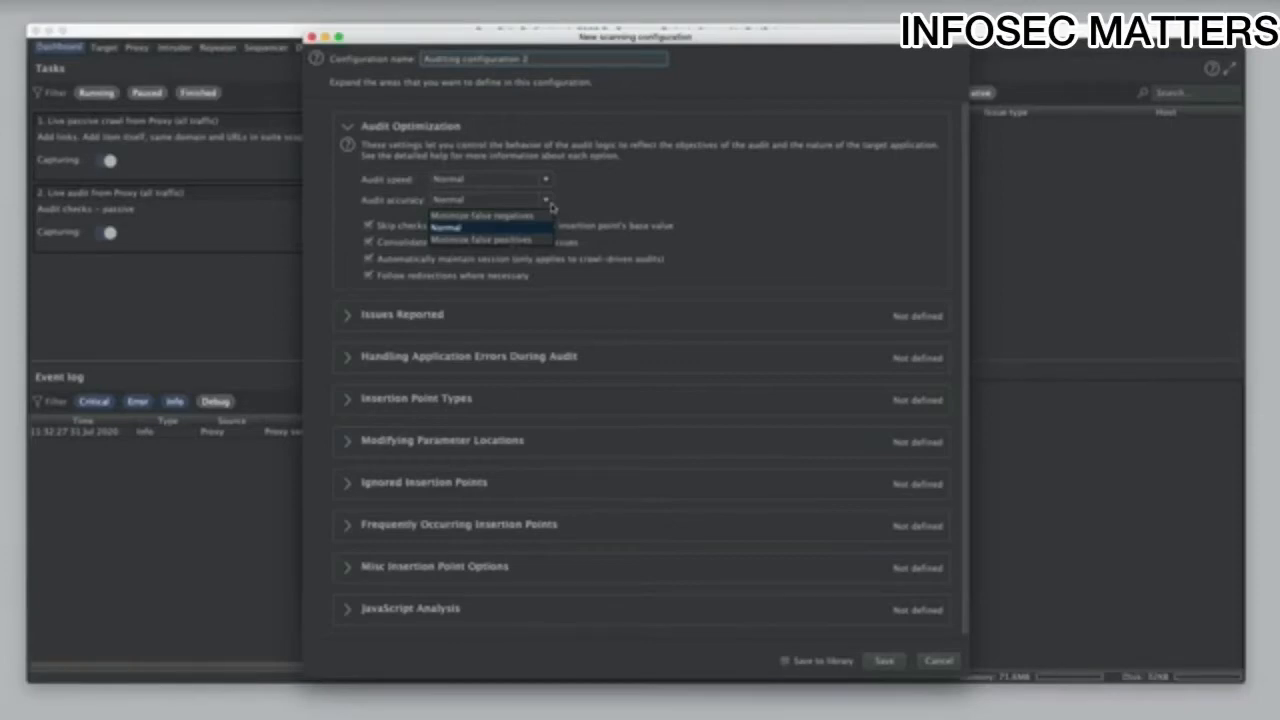
click(671, 203)
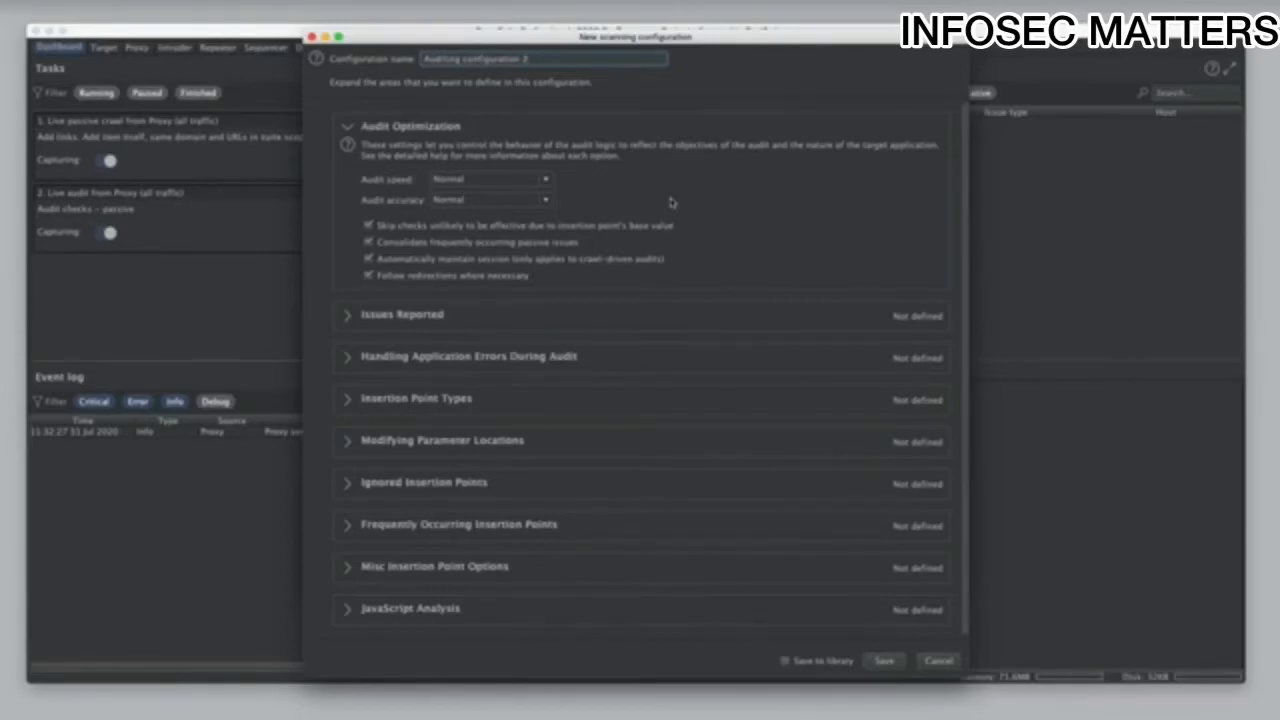
Examine the Issues Reported settings, including the scan types and the list of individual issues.
click(346, 316)
scroll(354, 384, down, 3)
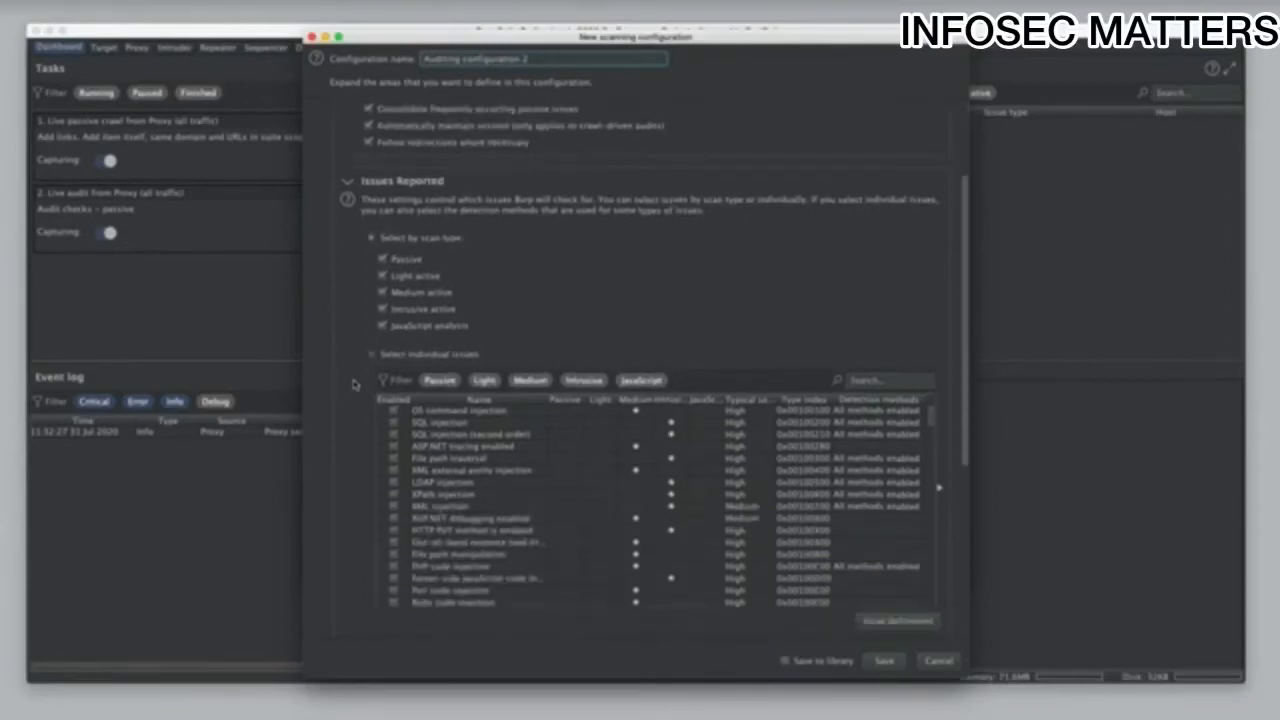
scroll(354, 384, down, 2)
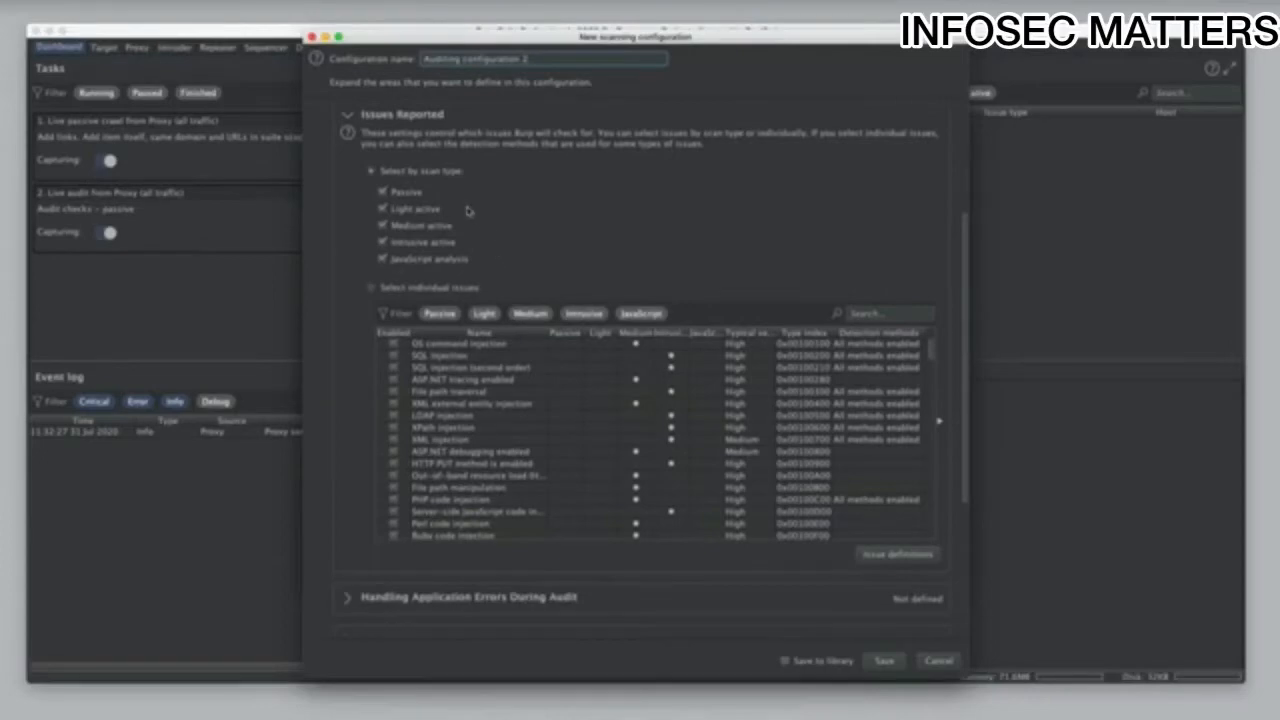
click(382, 191)
scroll(611, 379, down, 5)
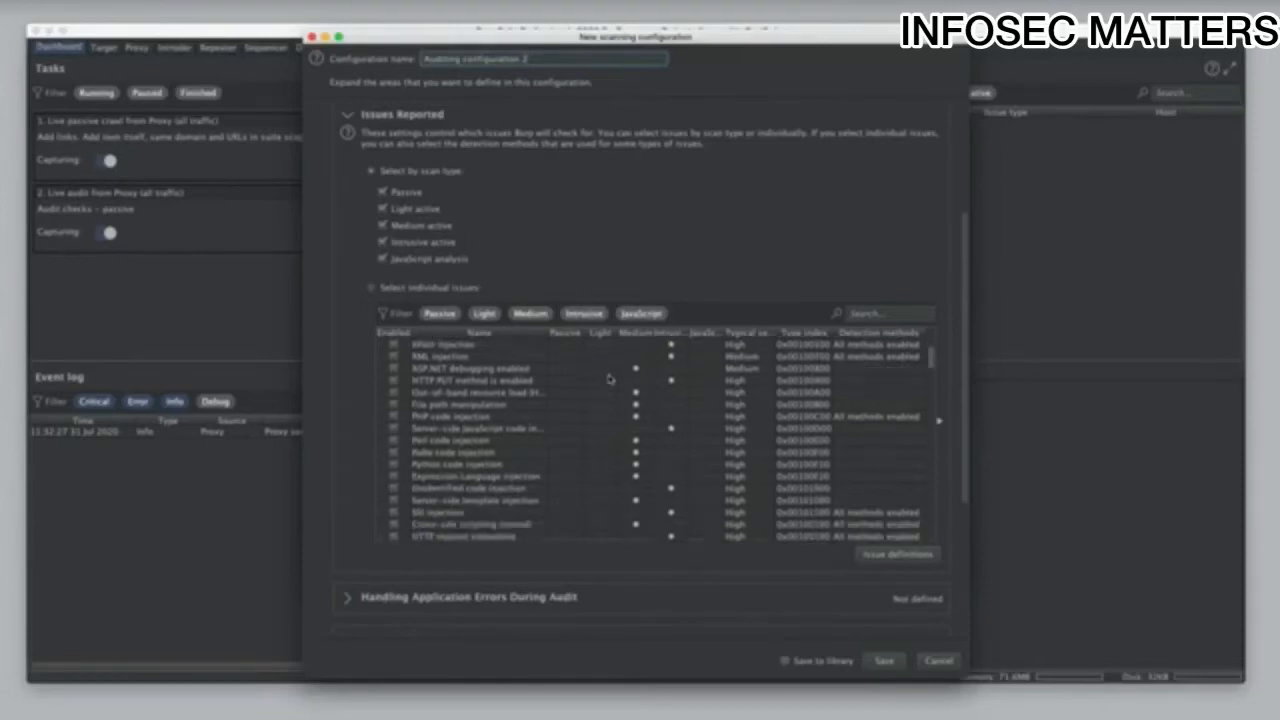
scroll(608, 378, down, 5)
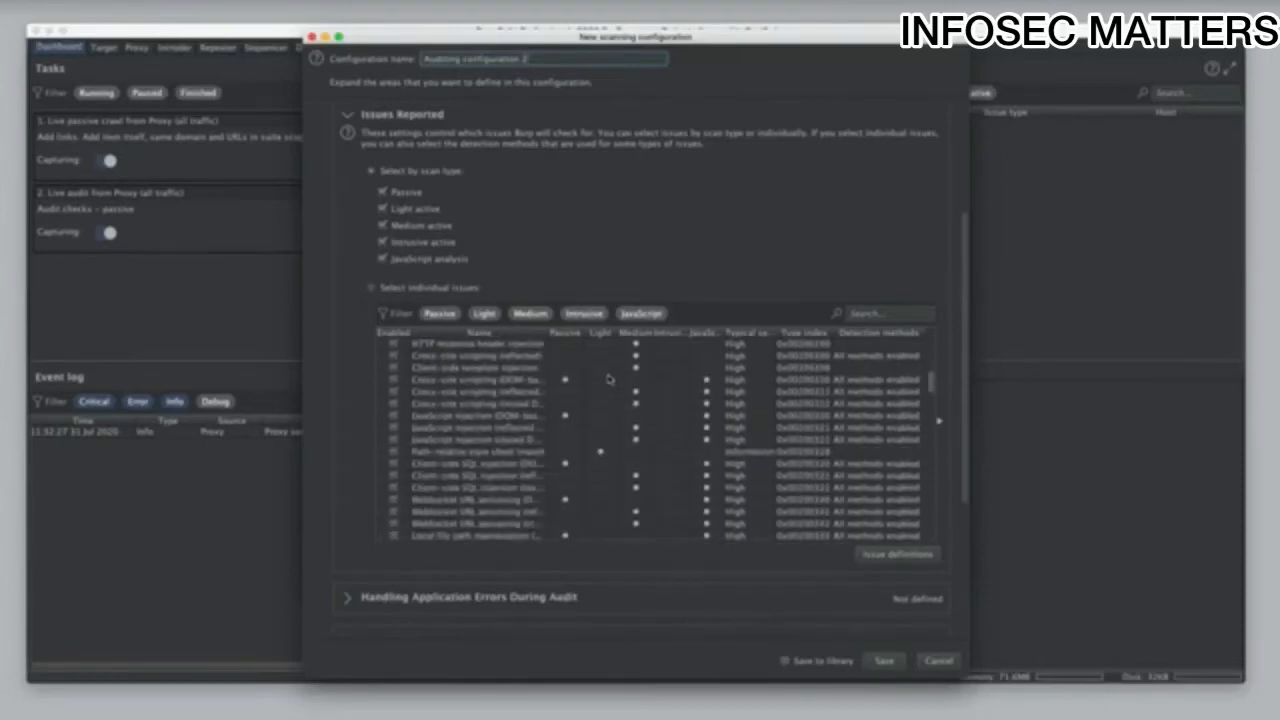
scroll(608, 378, down, 3)
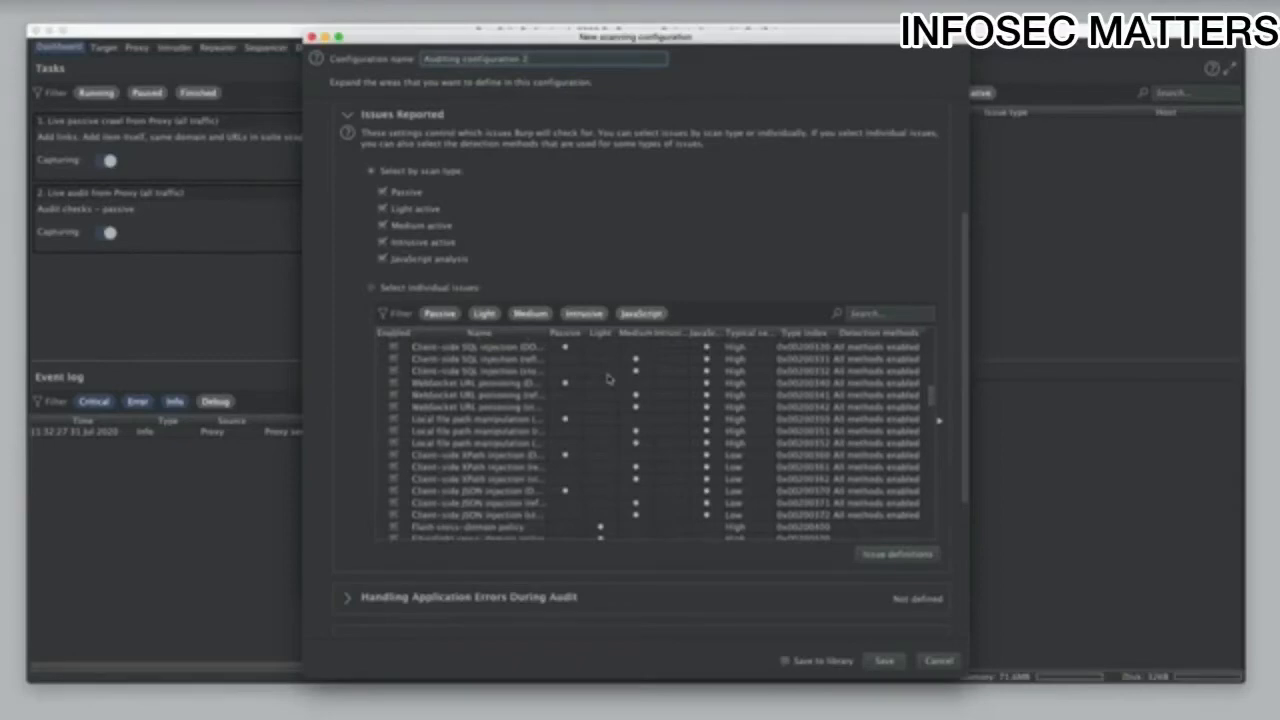
scroll(608, 379, down, 7)
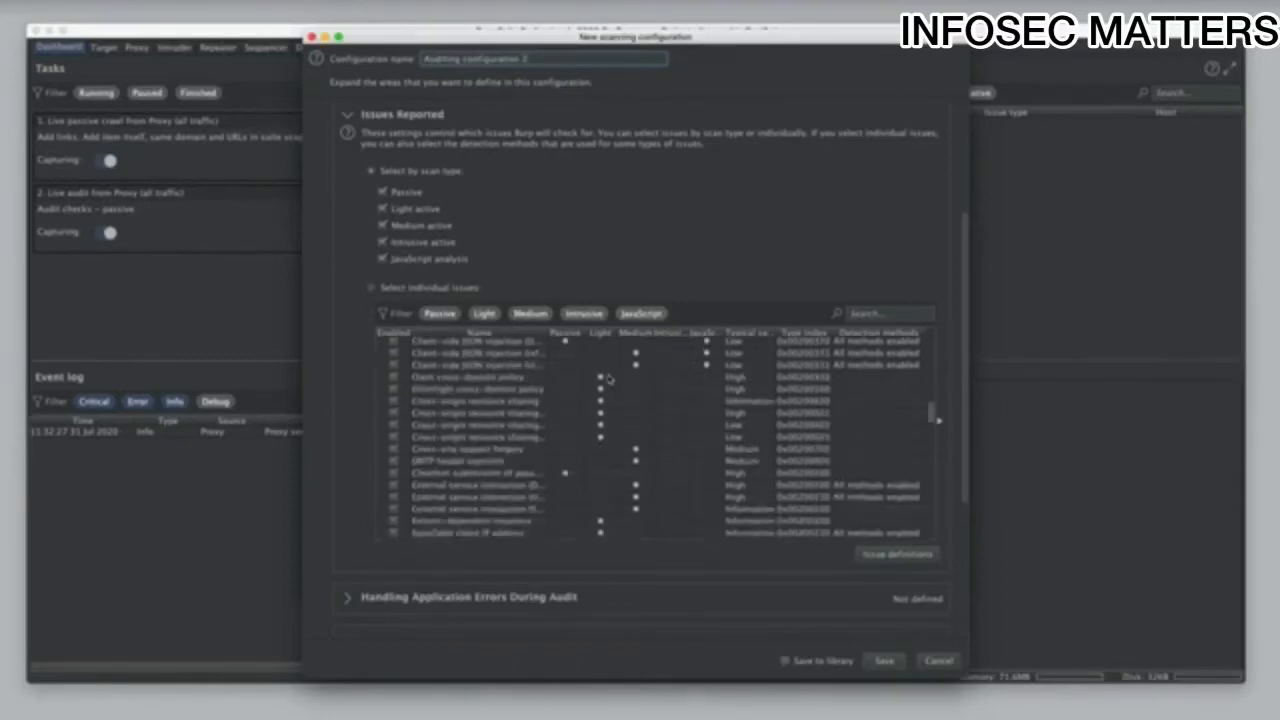
scroll(608, 378, down, 8)
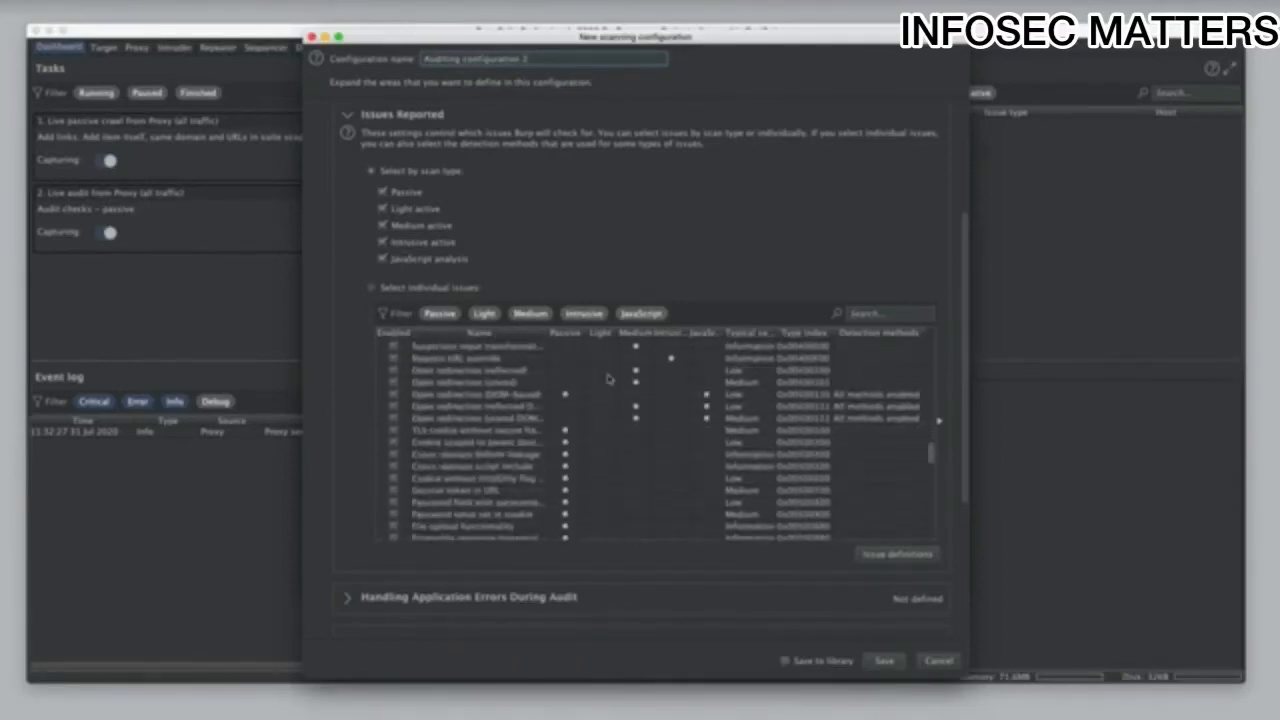
scroll(608, 378, down, 1)
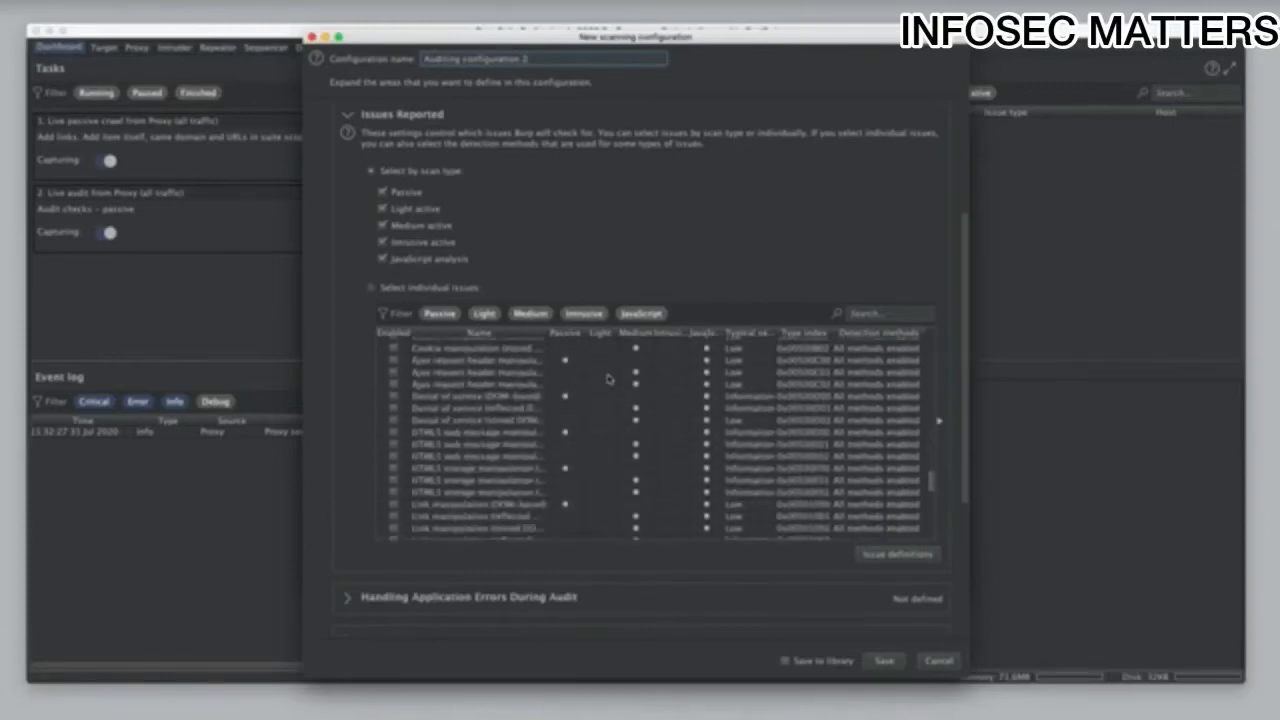
Review the settings for Handling Application Errors During Audit and the Insertion Point Types.
scroll(340, 385, down, 5)
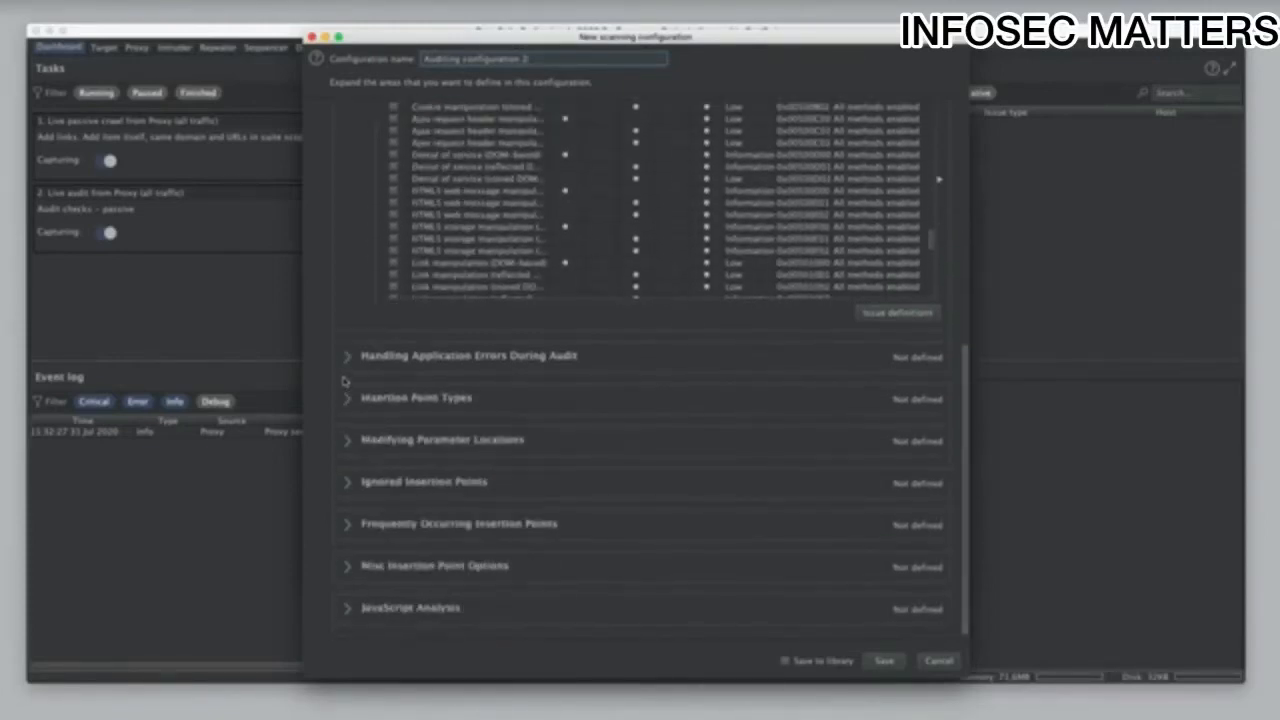
click(346, 356)
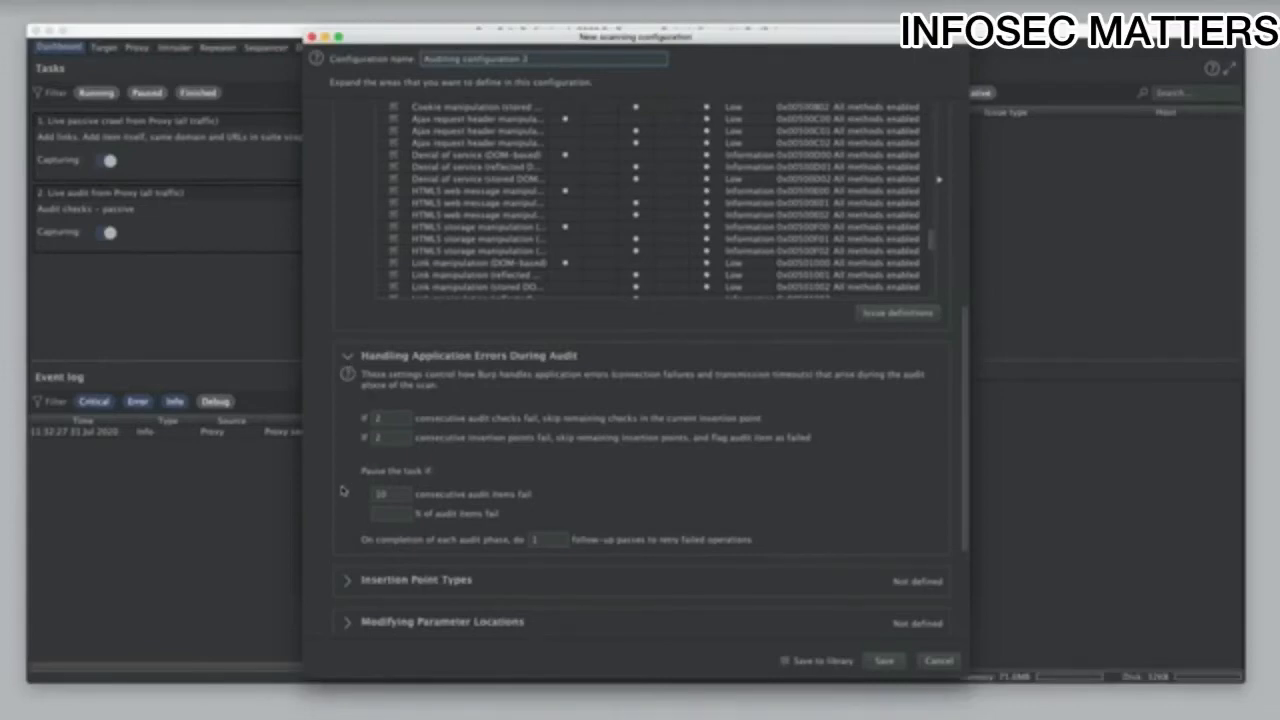
scroll(342, 488, down, 3)
click(348, 432)
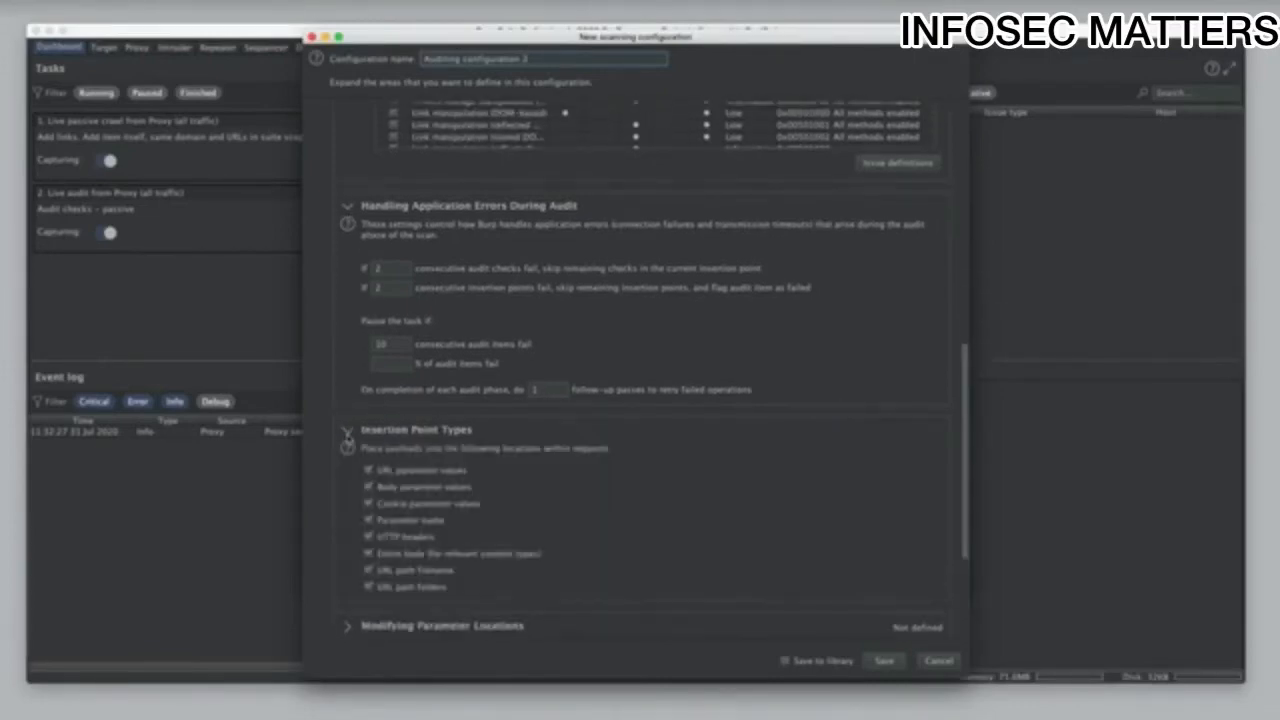
scroll(350, 460, down, 2)
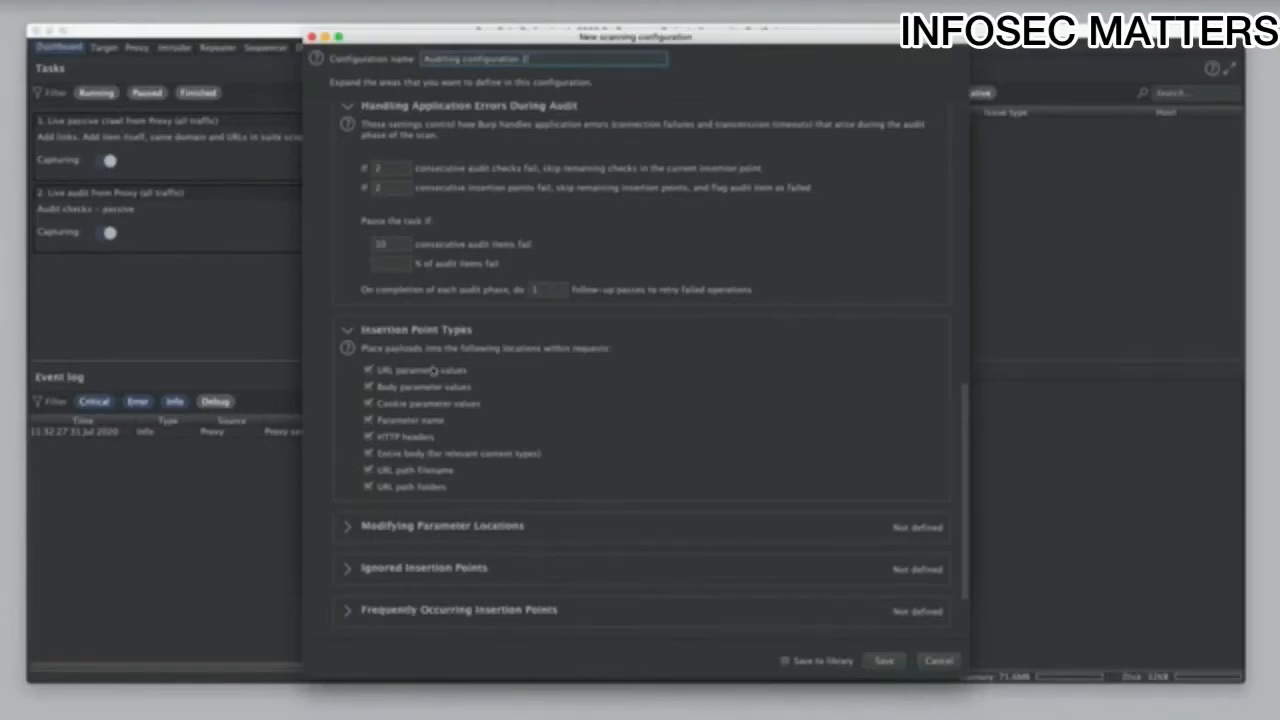
Review the Modifying Parameter Locations options and the Ignored Insertion Points lists of the auditing configuration.
click(352, 530)
scroll(330, 522, down, 2)
scroll(324, 510, down, 2)
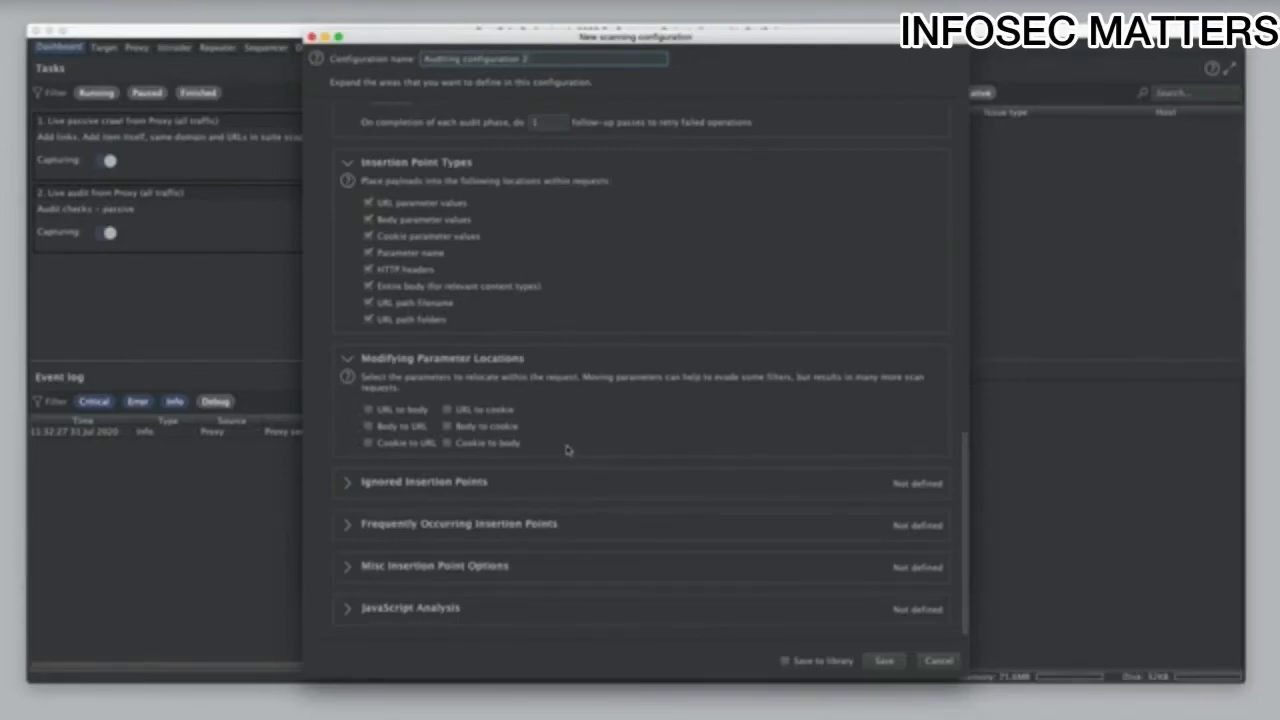
click(350, 490)
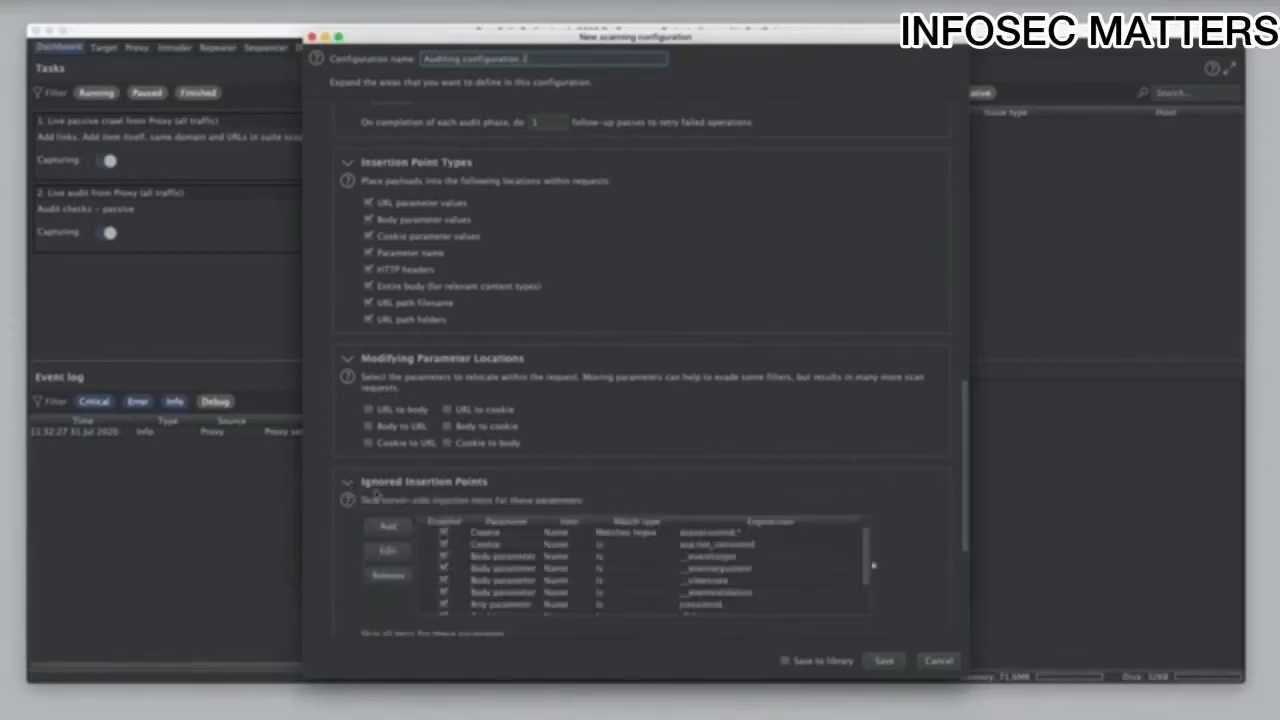
scroll(427, 493, down, 3)
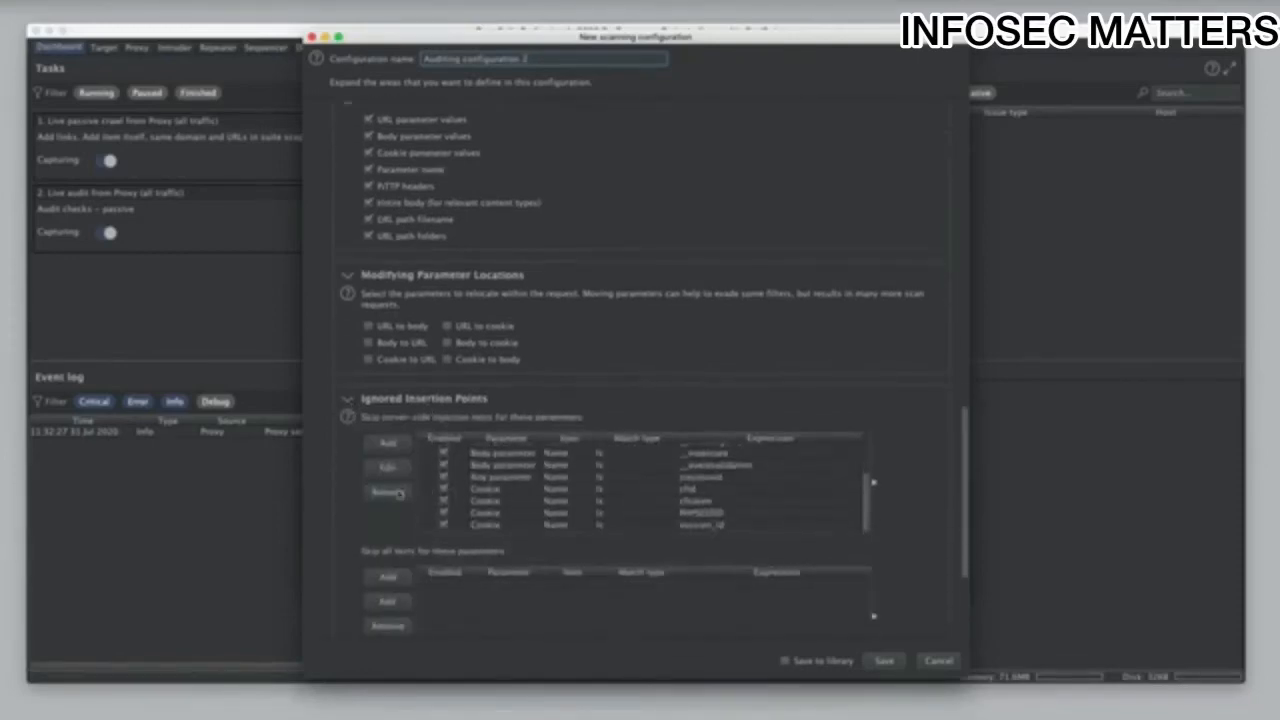
Review the insertion point types listed under Frequently Occurring Insertion Points in the auditing configuration.
scroll(372, 513, down, 3)
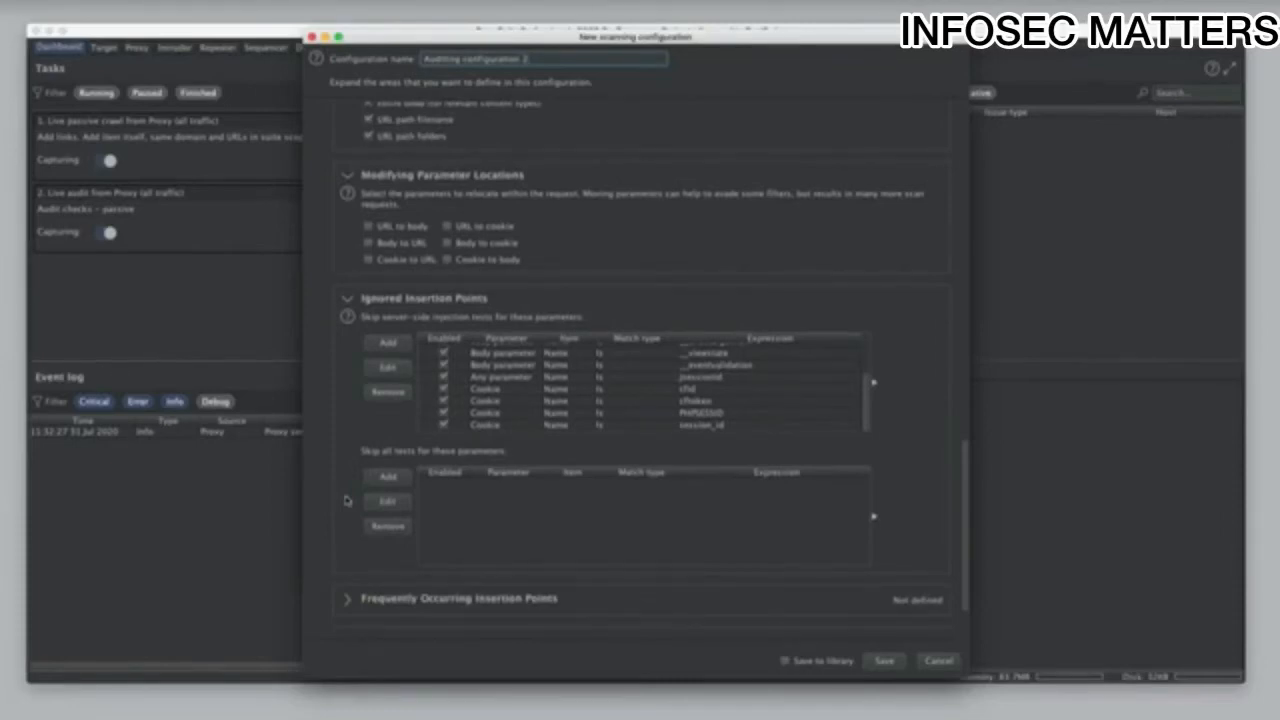
scroll(346, 500, down, 3)
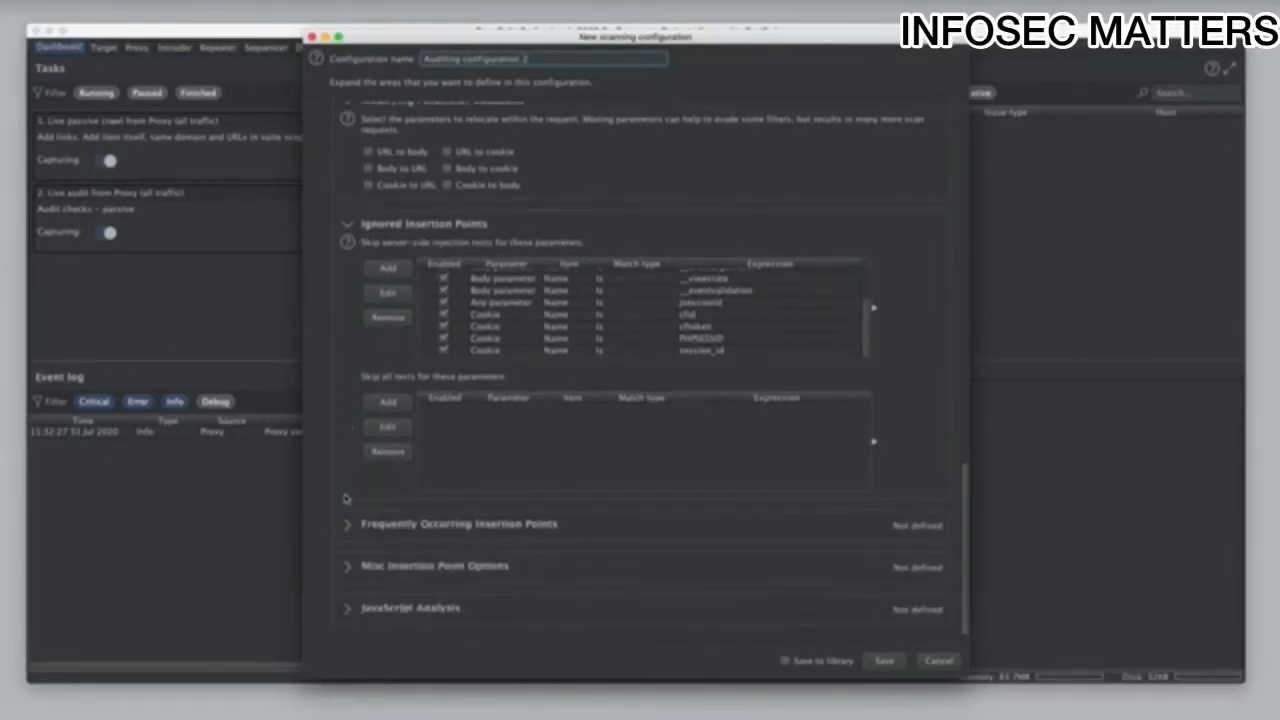
click(347, 524)
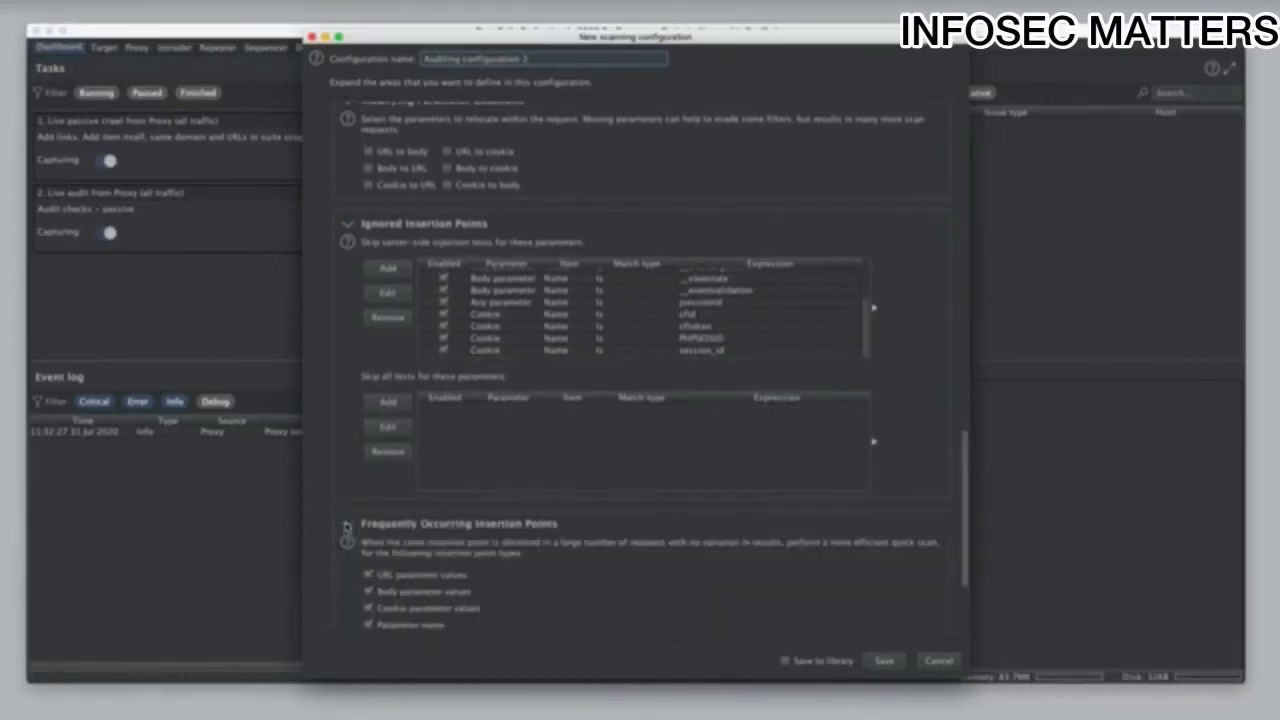
scroll(328, 527, down, 3)
scroll(328, 527, down, 3)
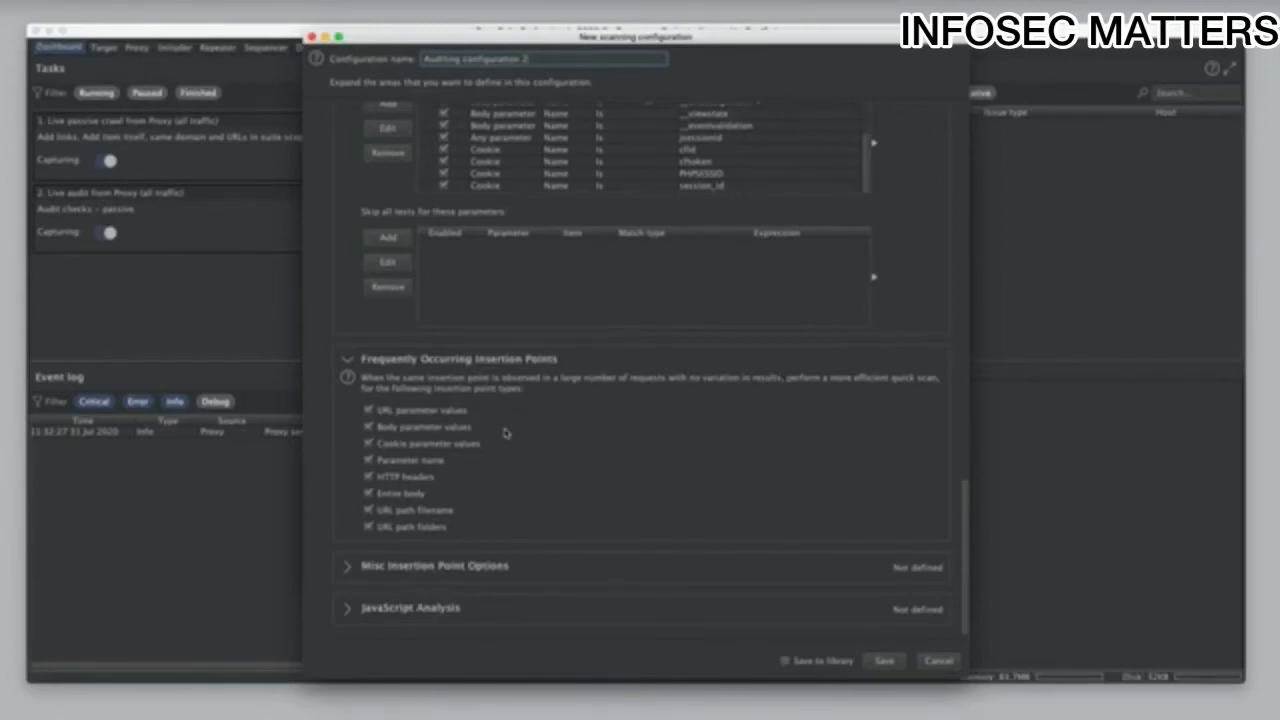
Review the Misc Insertion Point Options and JavaScript Analysis settings, and close the auditing configuration without saving it.
click(351, 567)
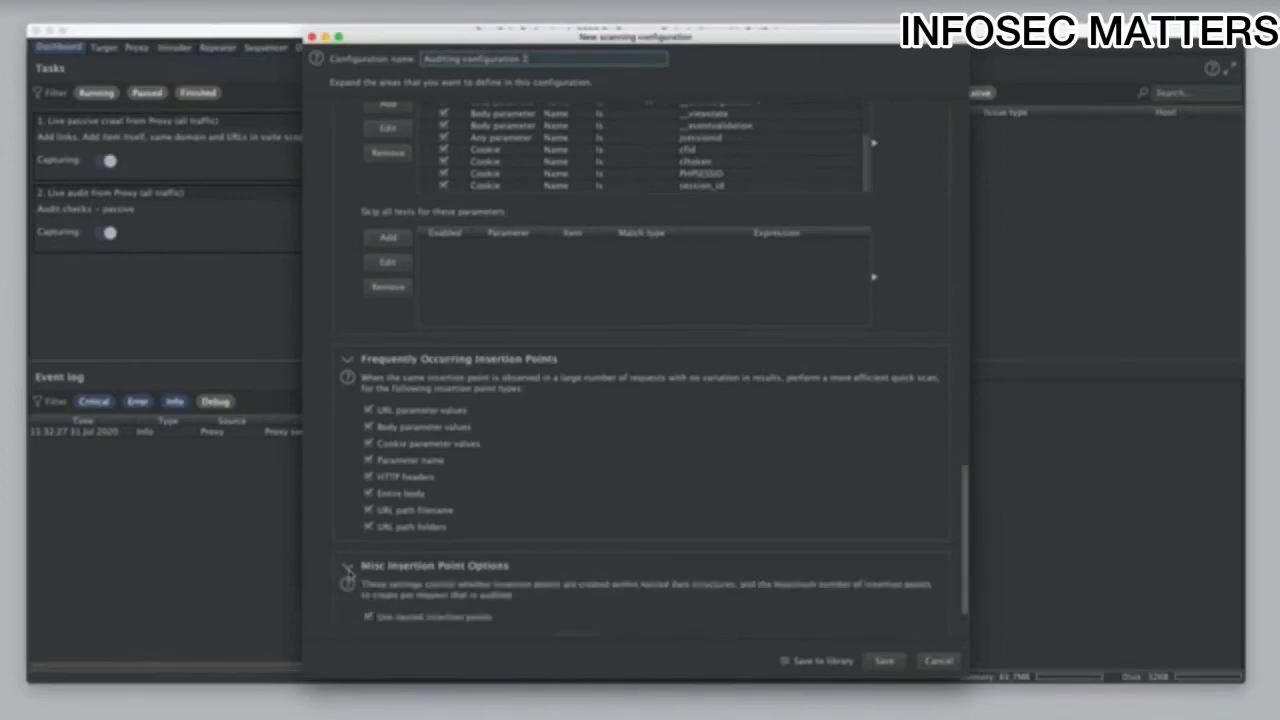
scroll(318, 555, down, 2)
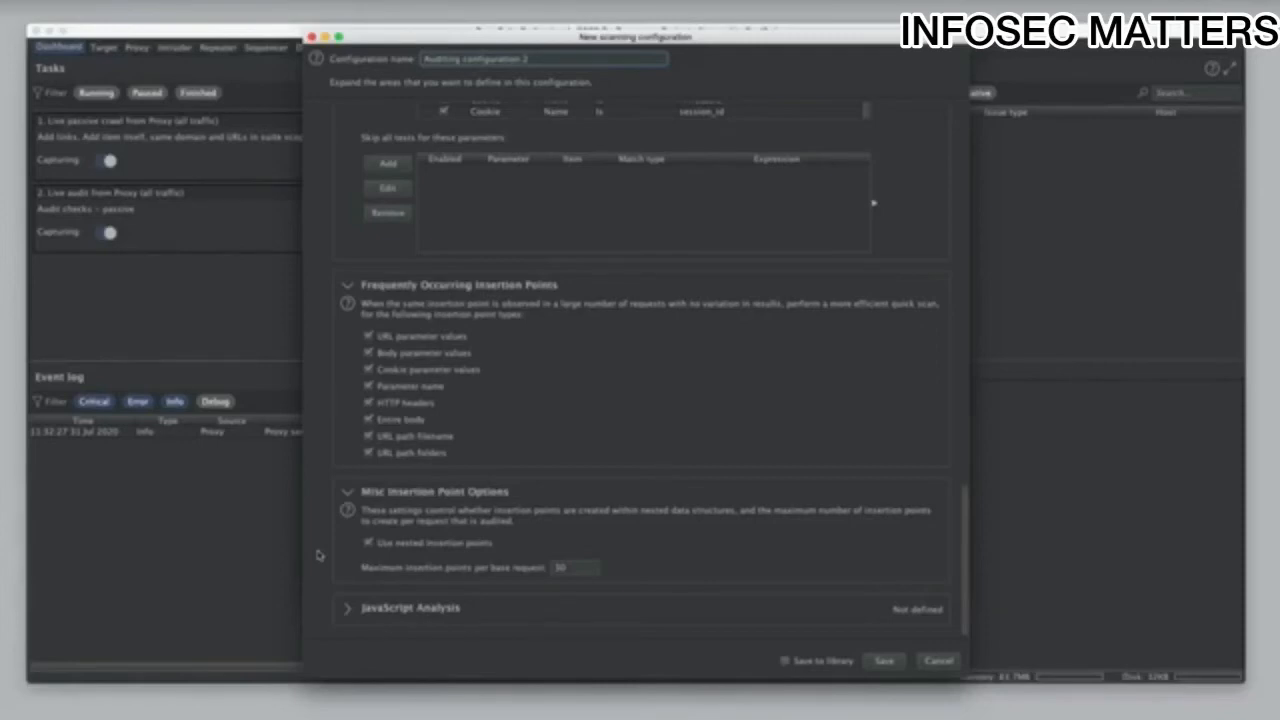
click(349, 609)
scroll(320, 587, down, 3)
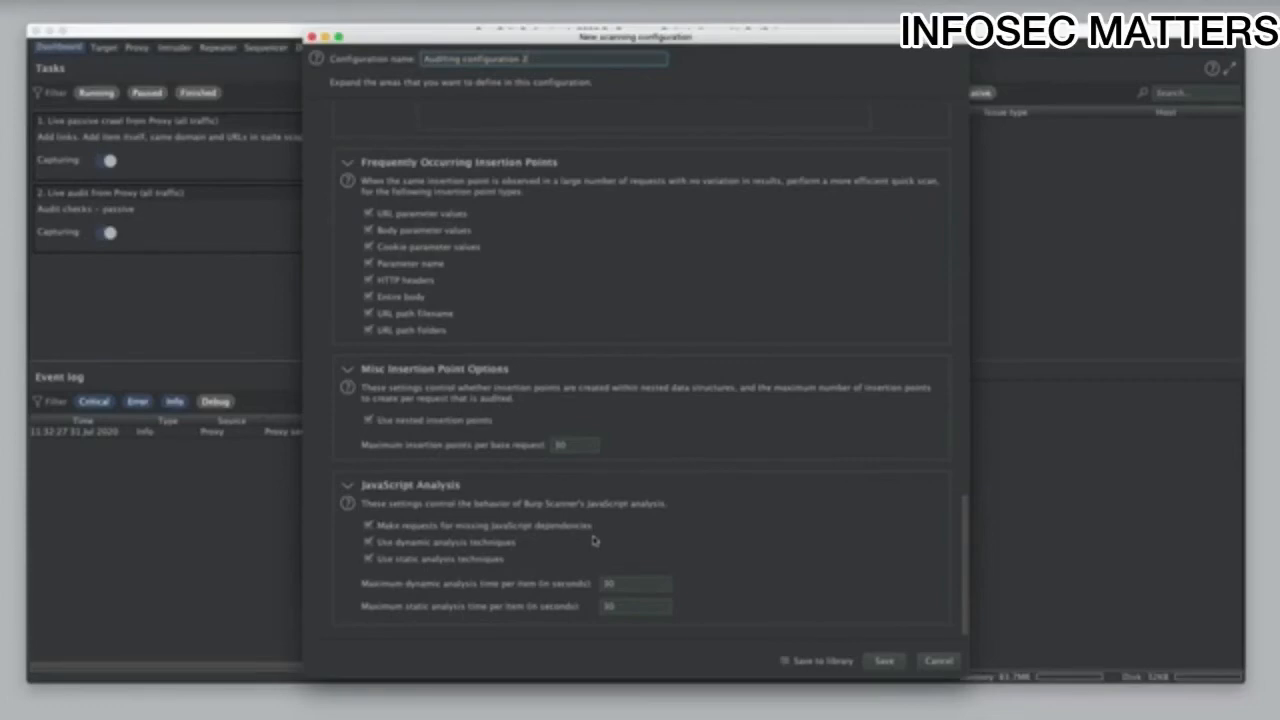
click(937, 661)
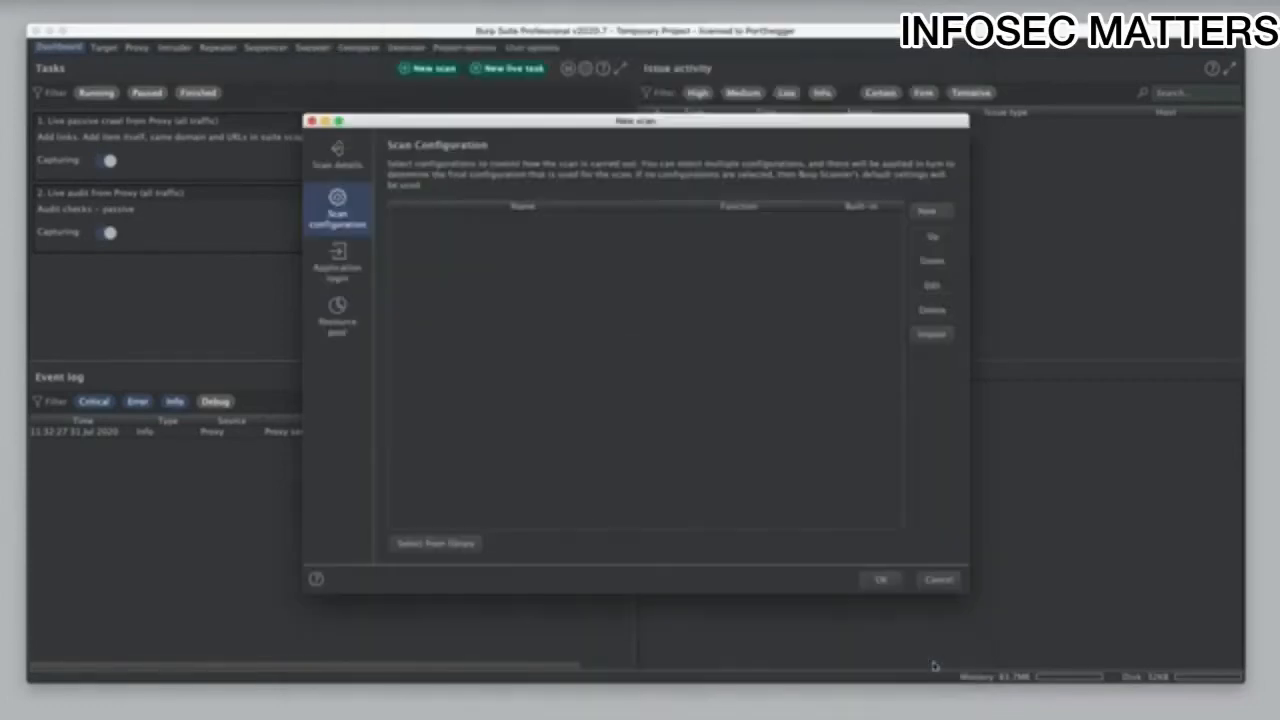
Open a new crawling configuration, examine its Crawl Limits settings, and close it without saving.
click(931, 218)
click(982, 212)
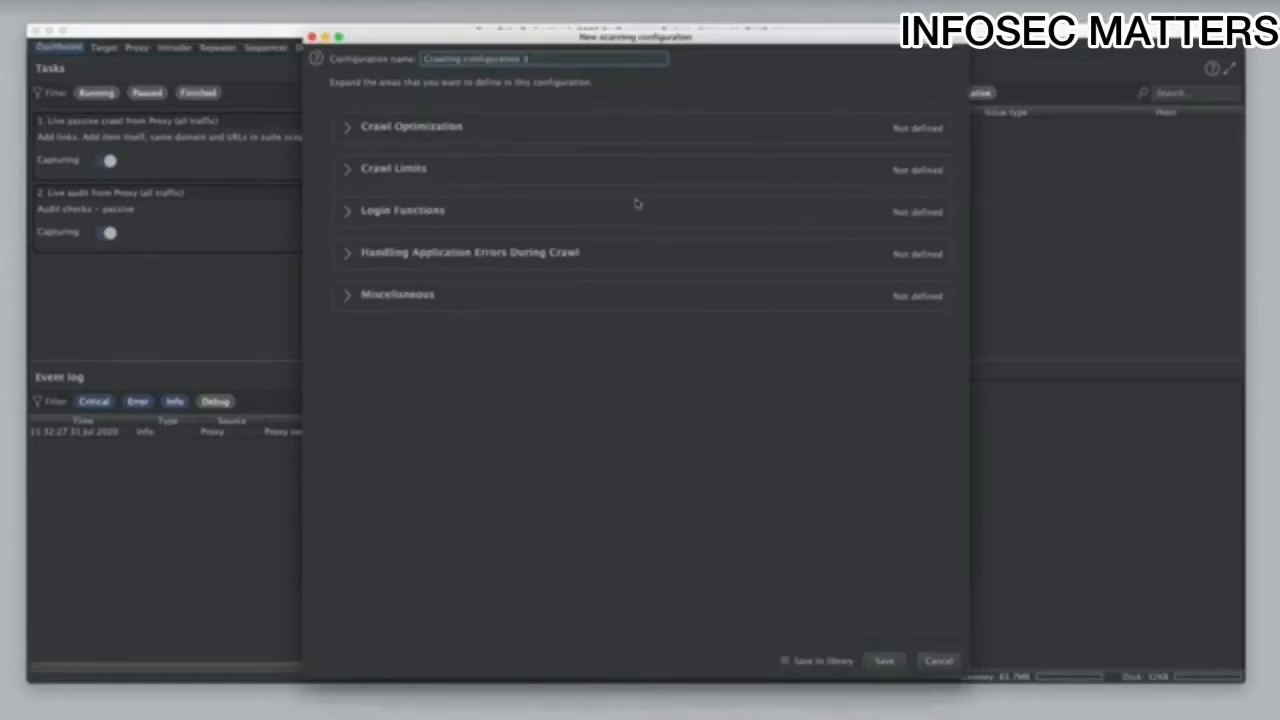
click(348, 170)
click(348, 171)
click(348, 171)
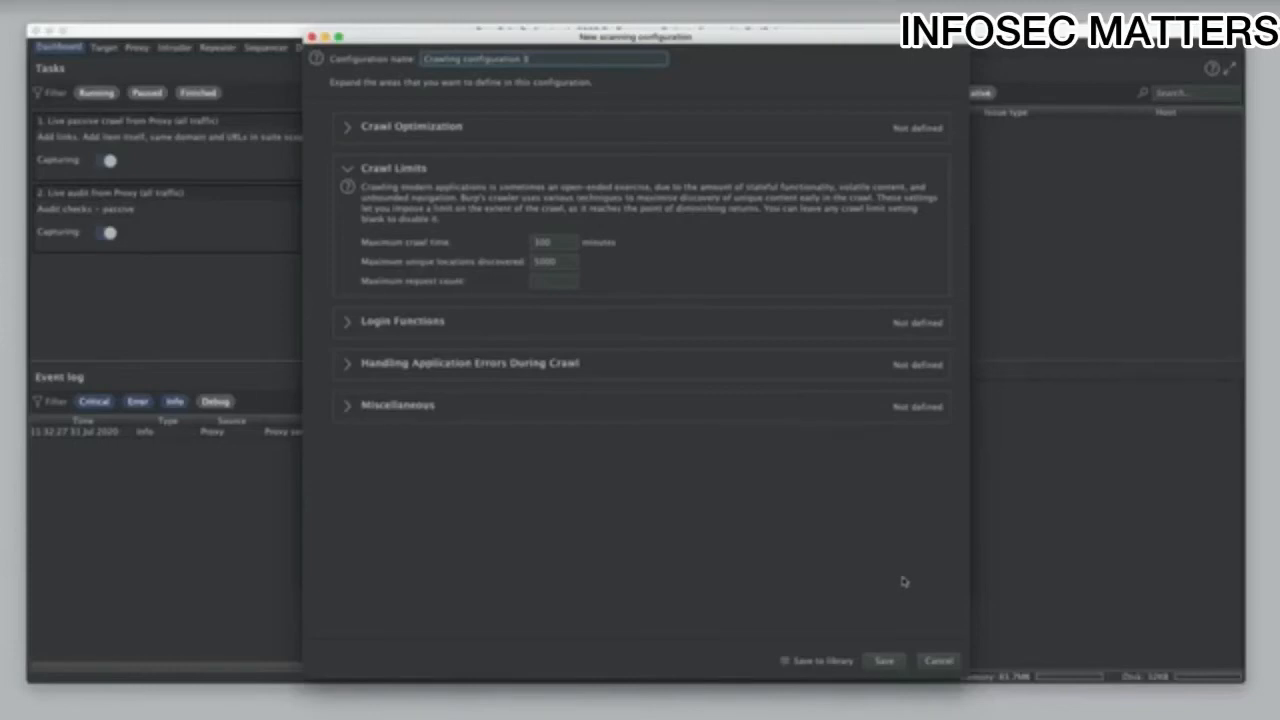
click(936, 662)
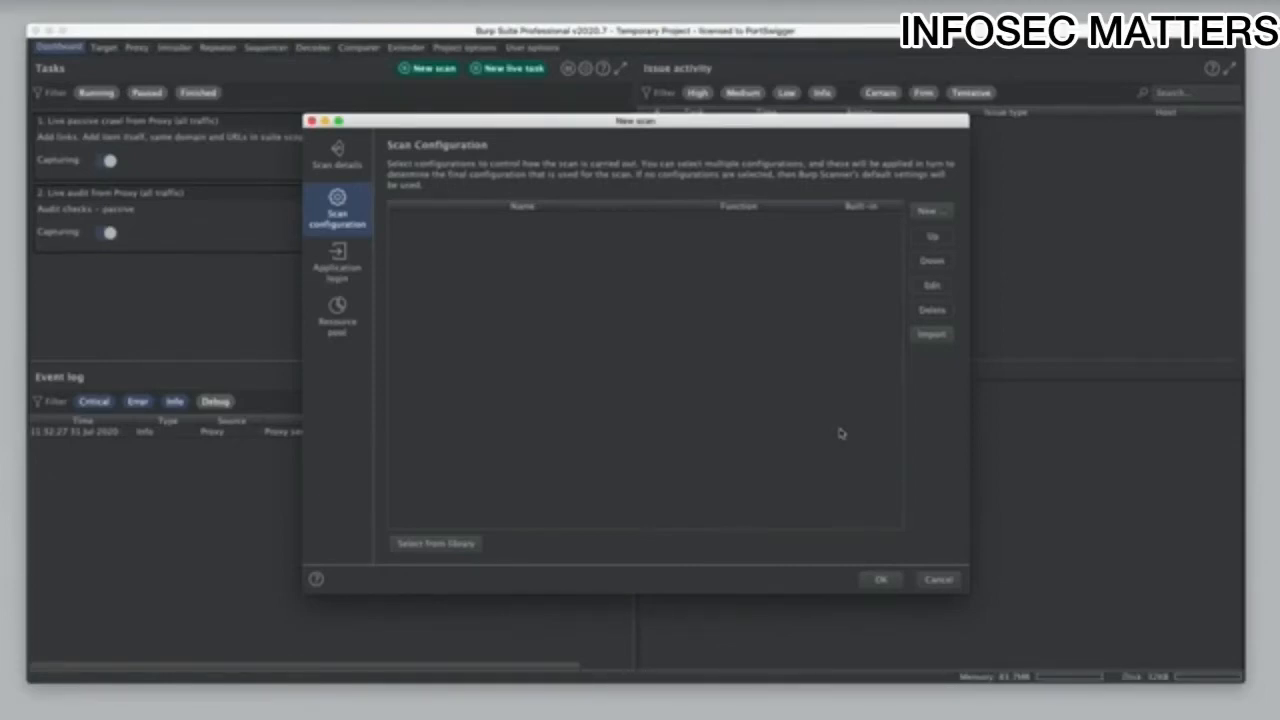
Browse the library of built-in auditing and crawling configurations without selecting one.
click(460, 545)
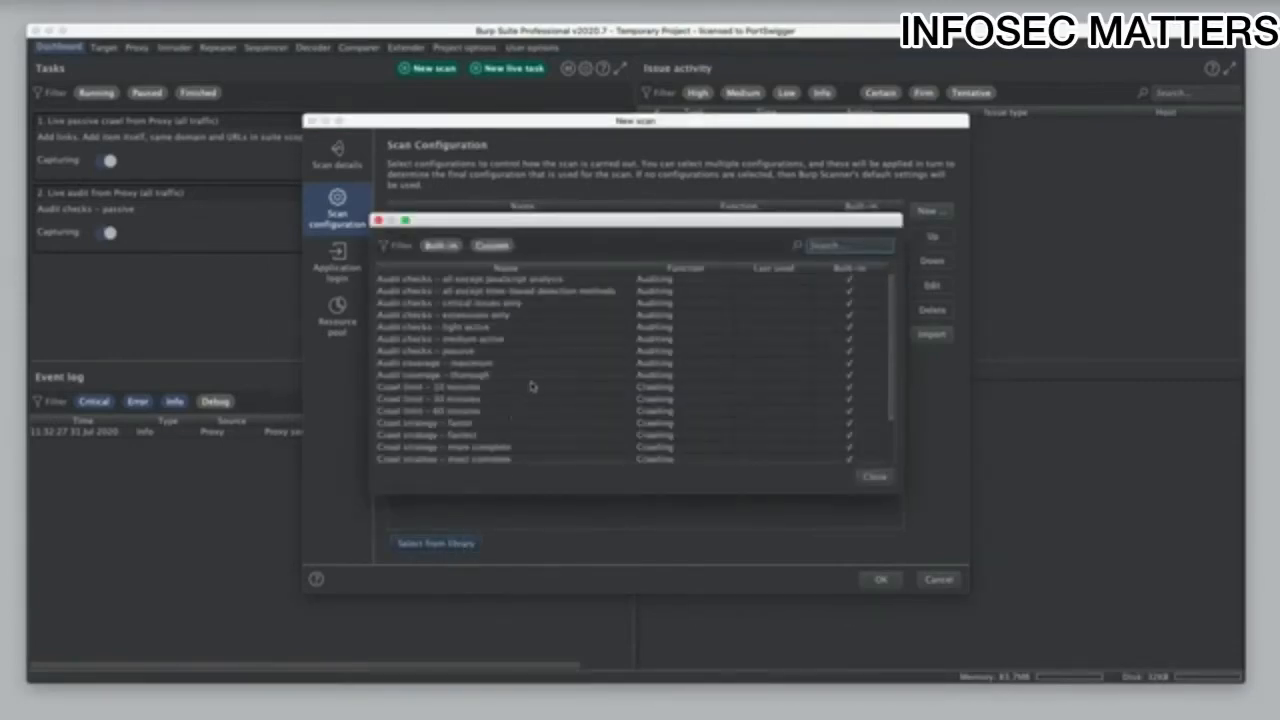
scroll(531, 386, down, 5)
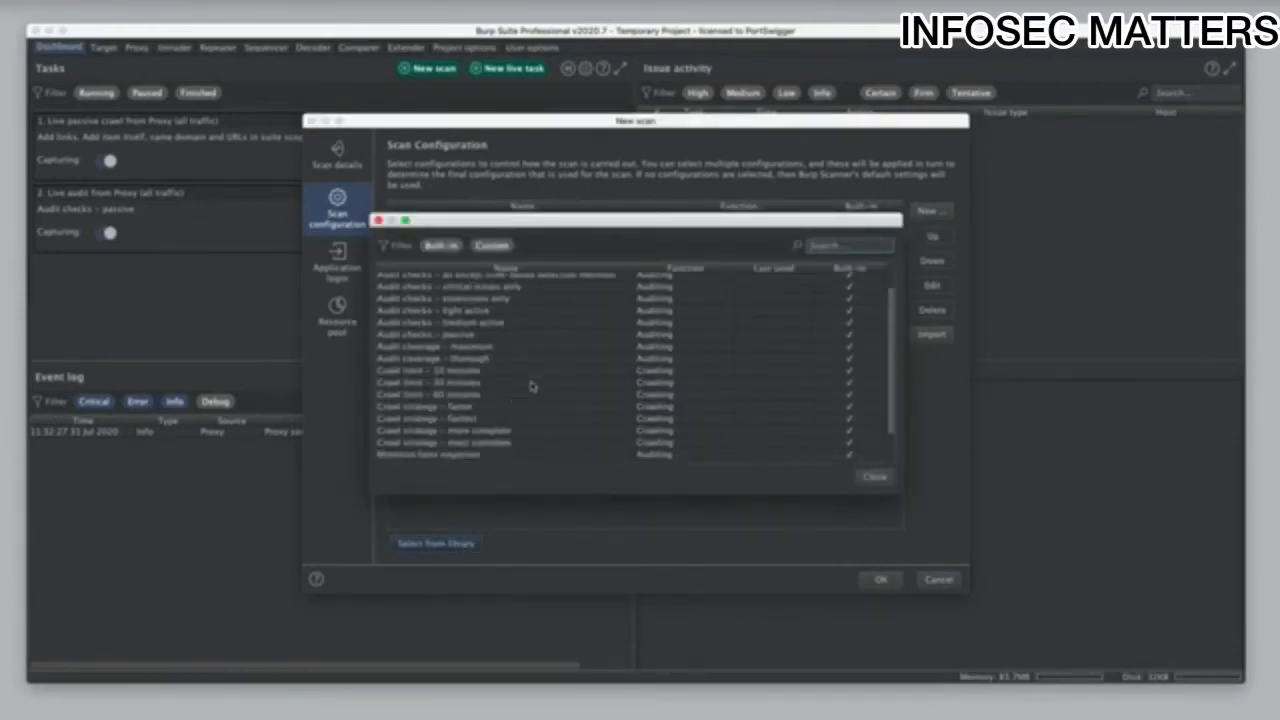
scroll(531, 386, up, 5)
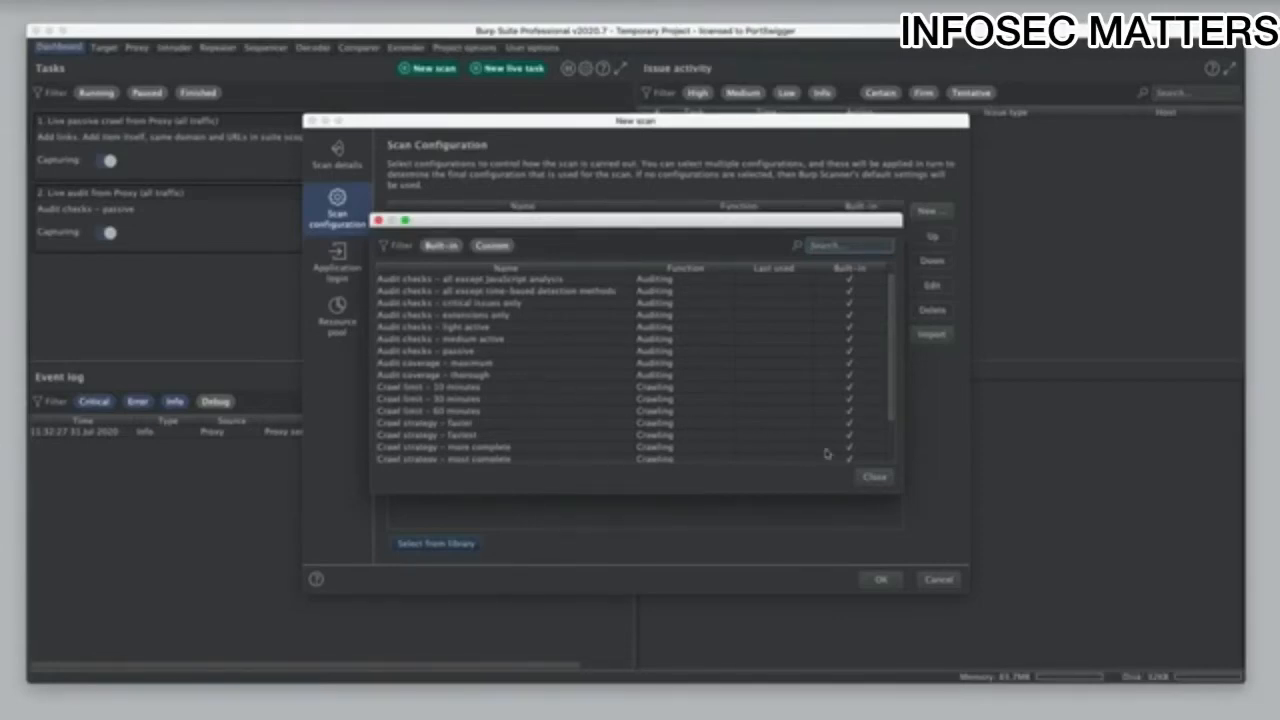
click(868, 476)
Review the Application Login and Resource Pool settings of the new scan.
click(358, 271)
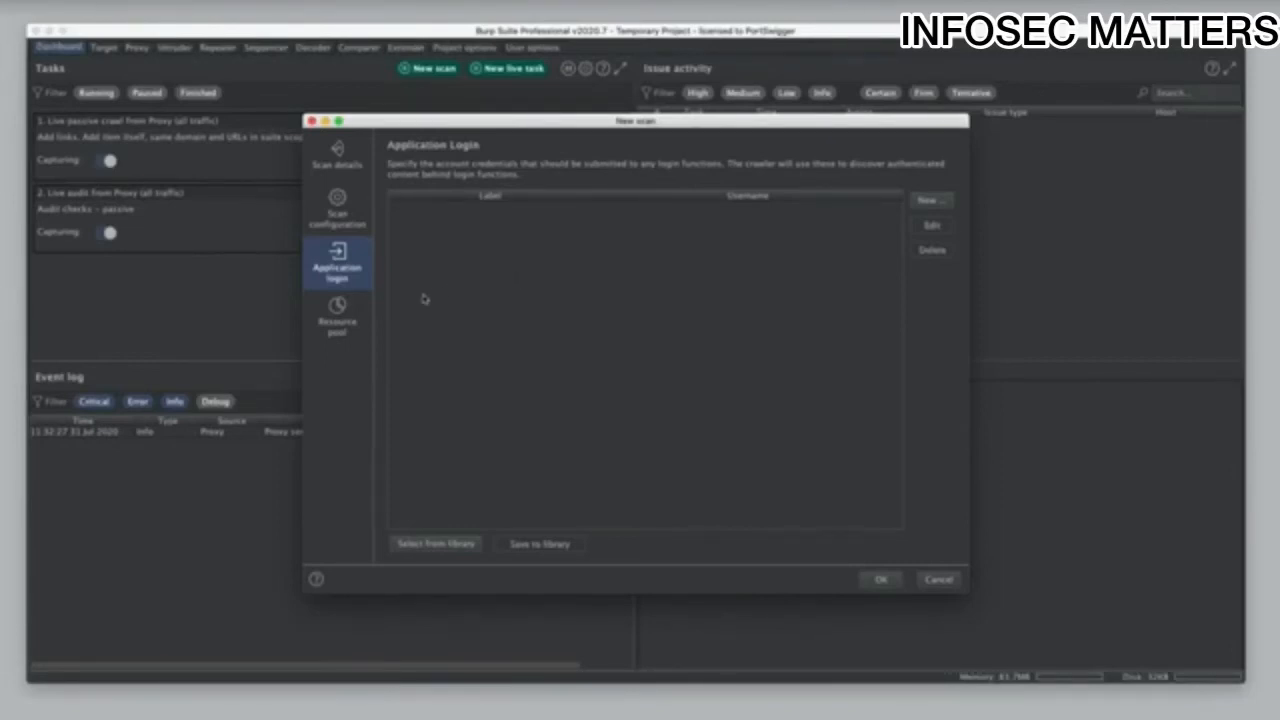
click(340, 325)
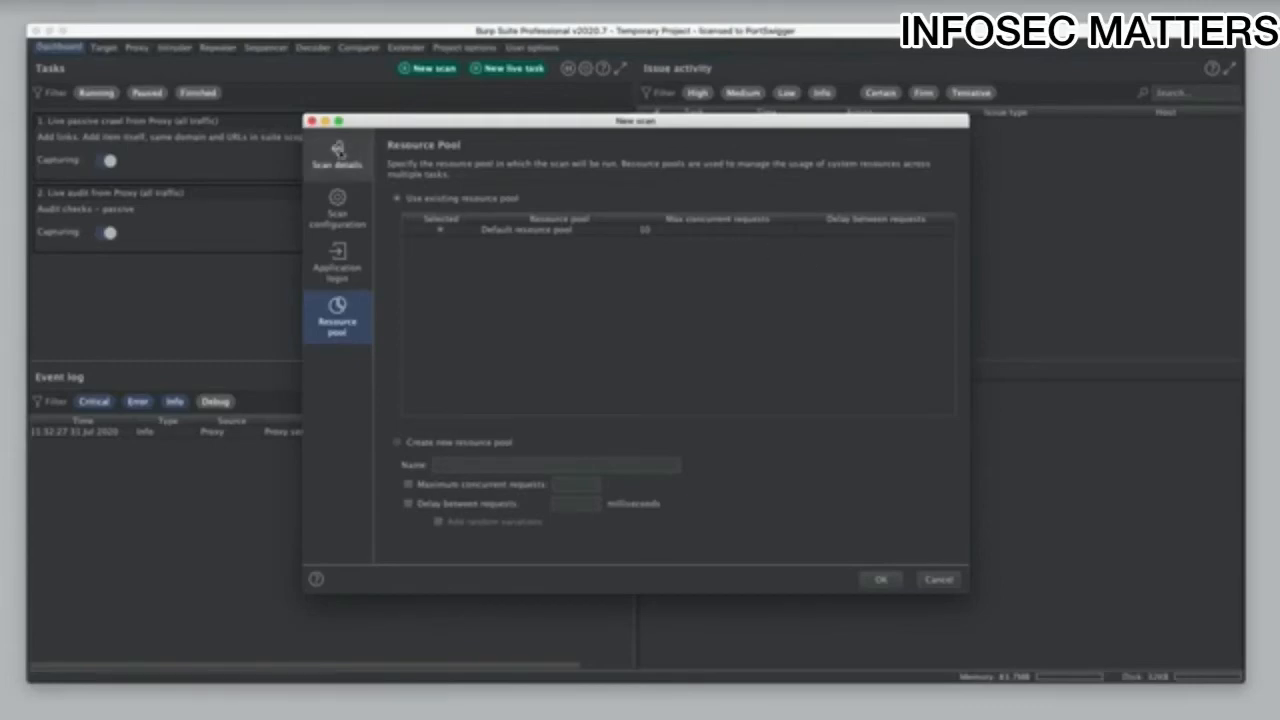
click(338, 152)
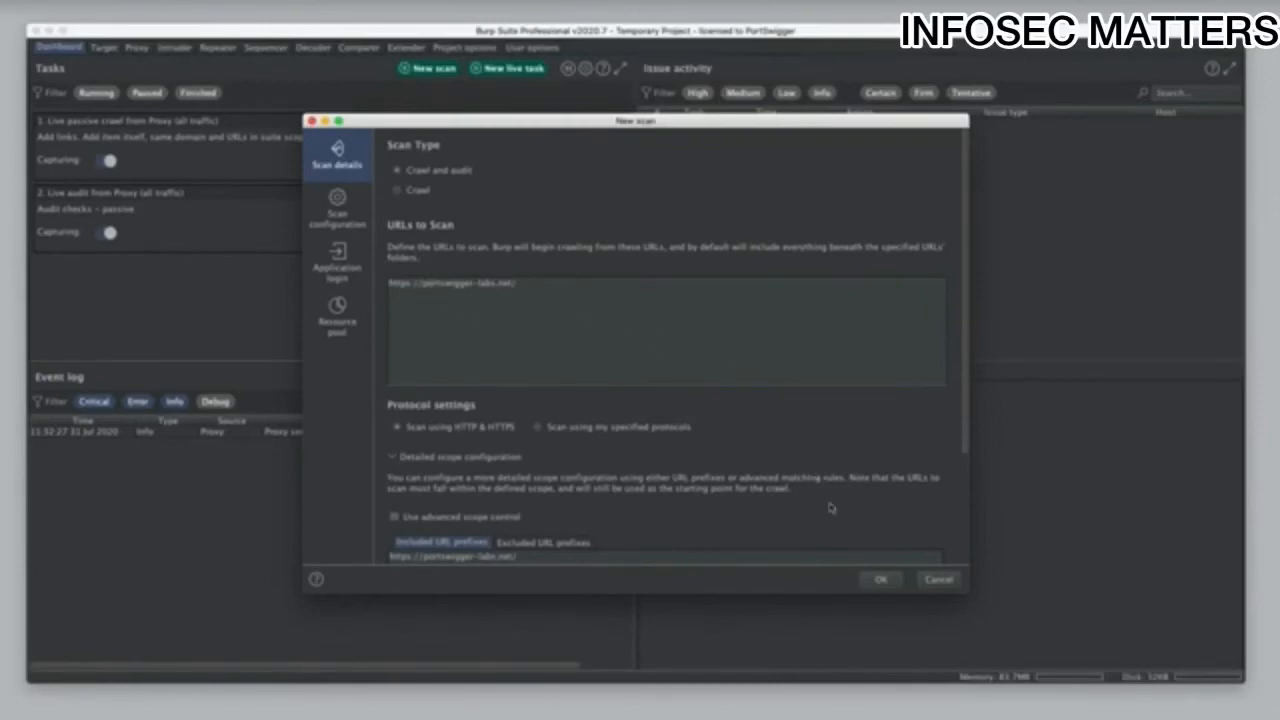
click(882, 581)
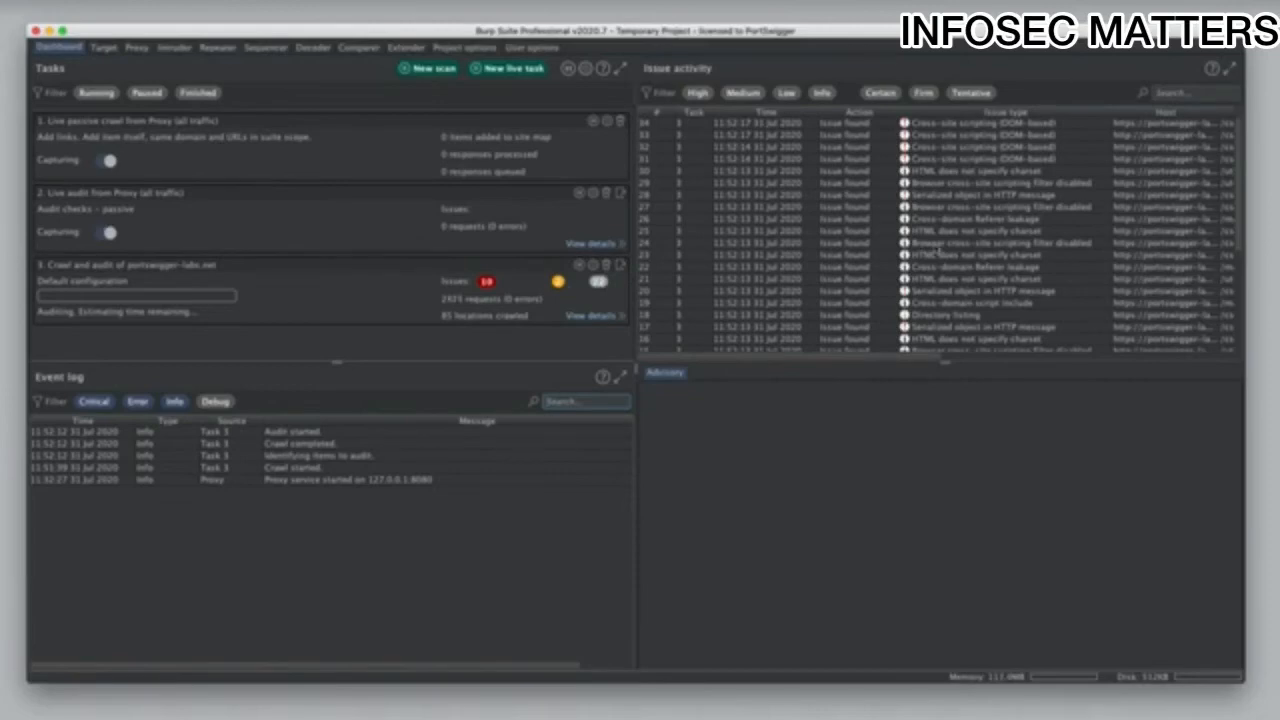
click(965, 148)
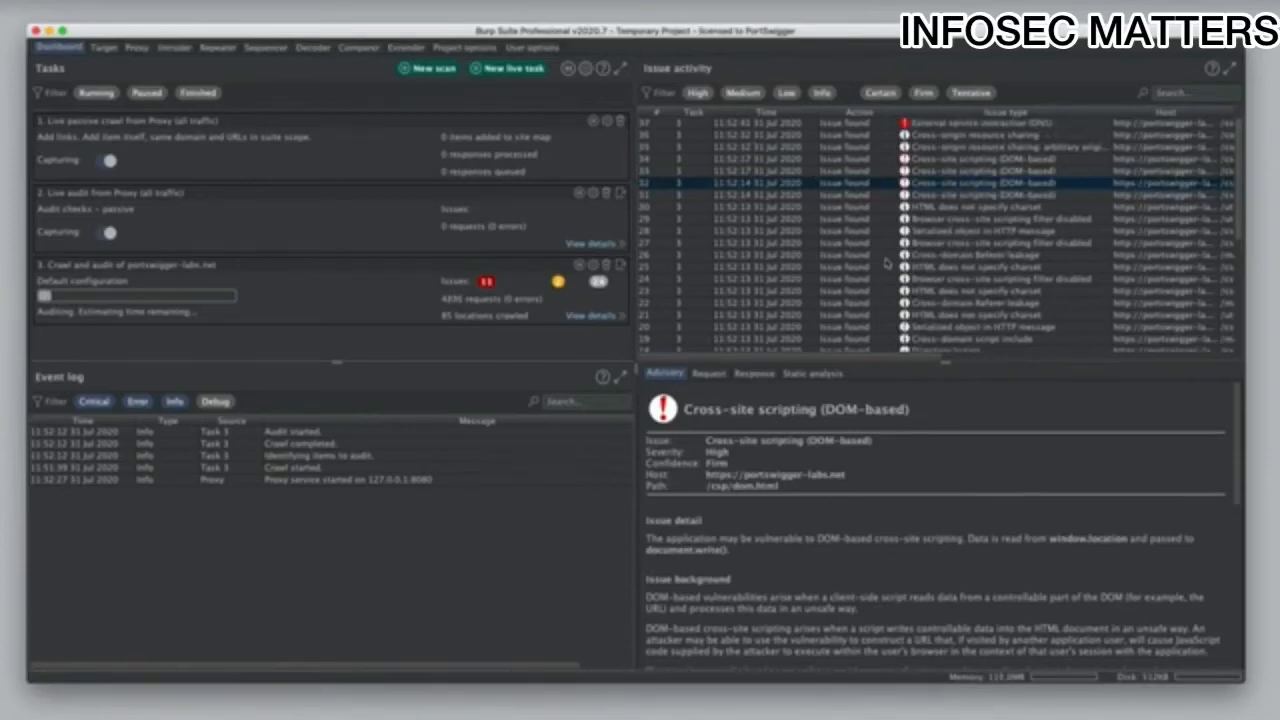
click(104, 48)
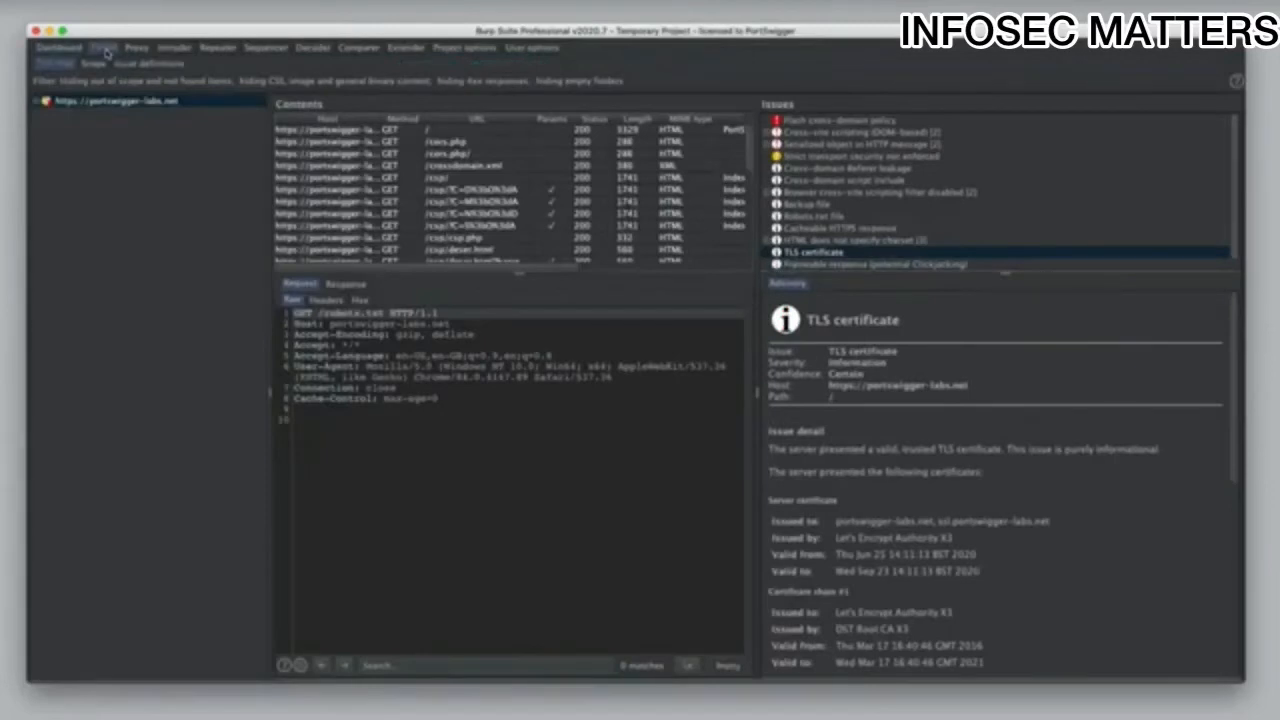
click(38, 103)
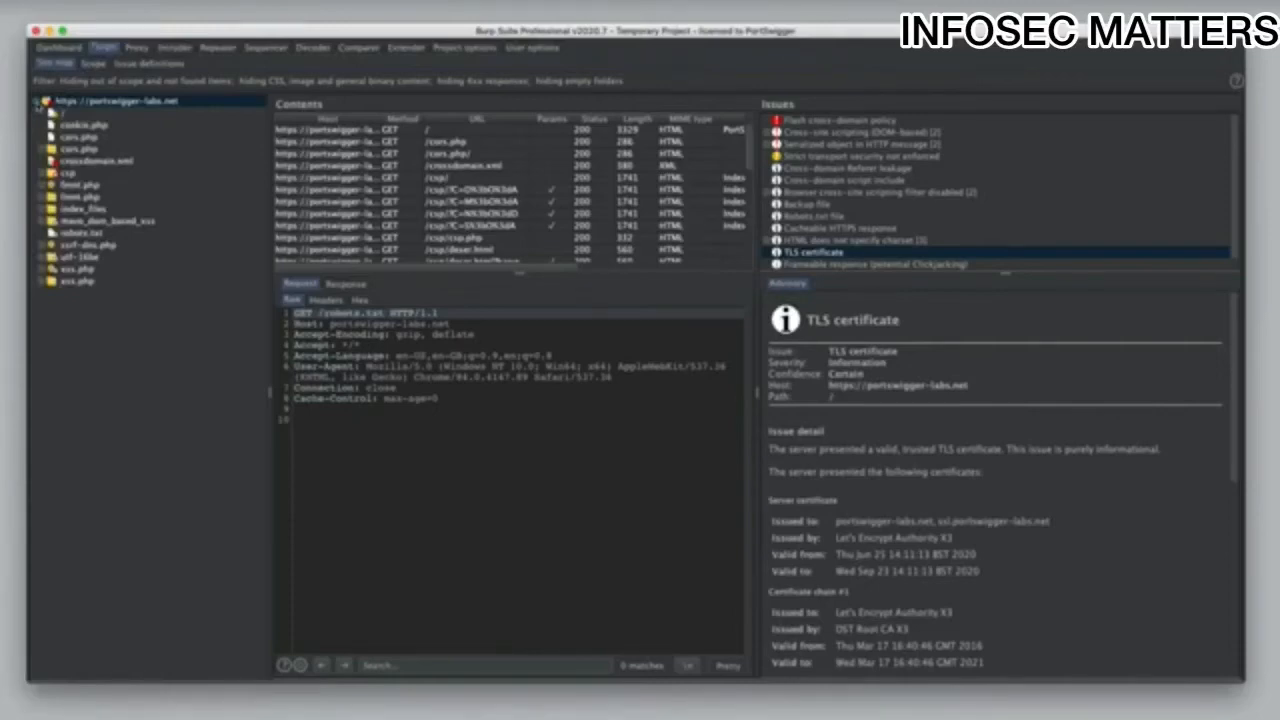
click(476, 166)
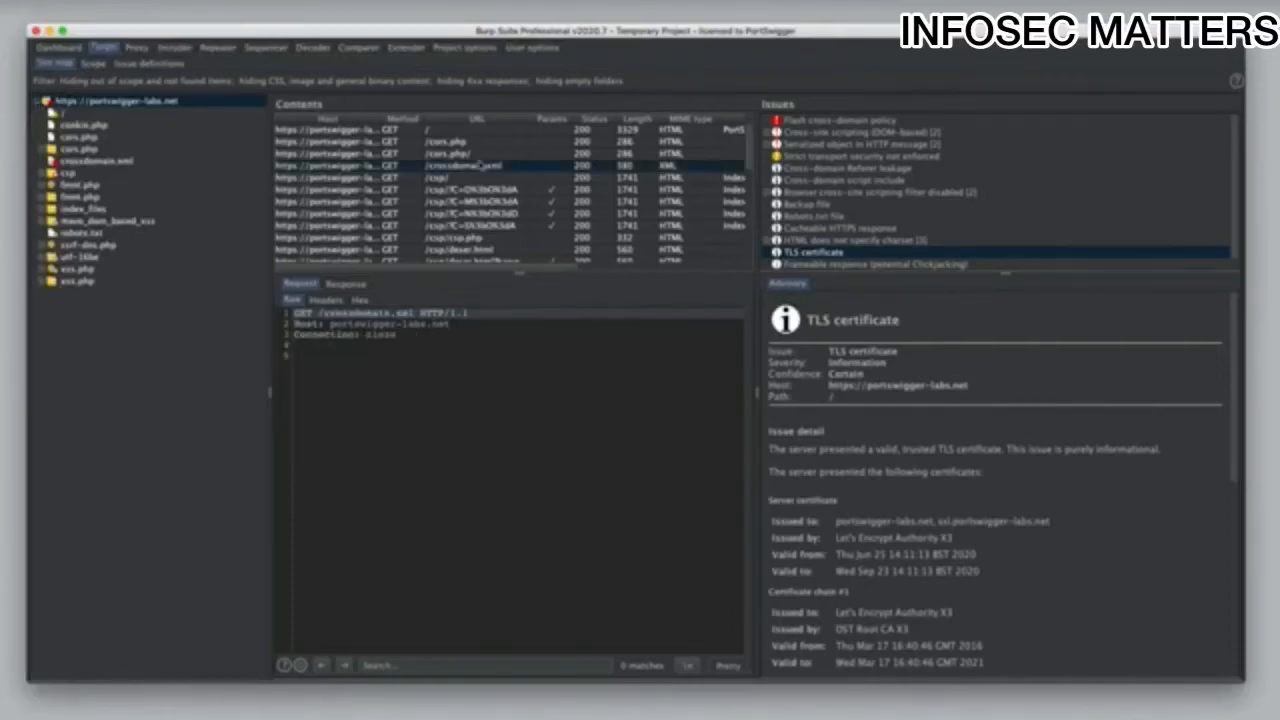
click(482, 178)
click(482, 143)
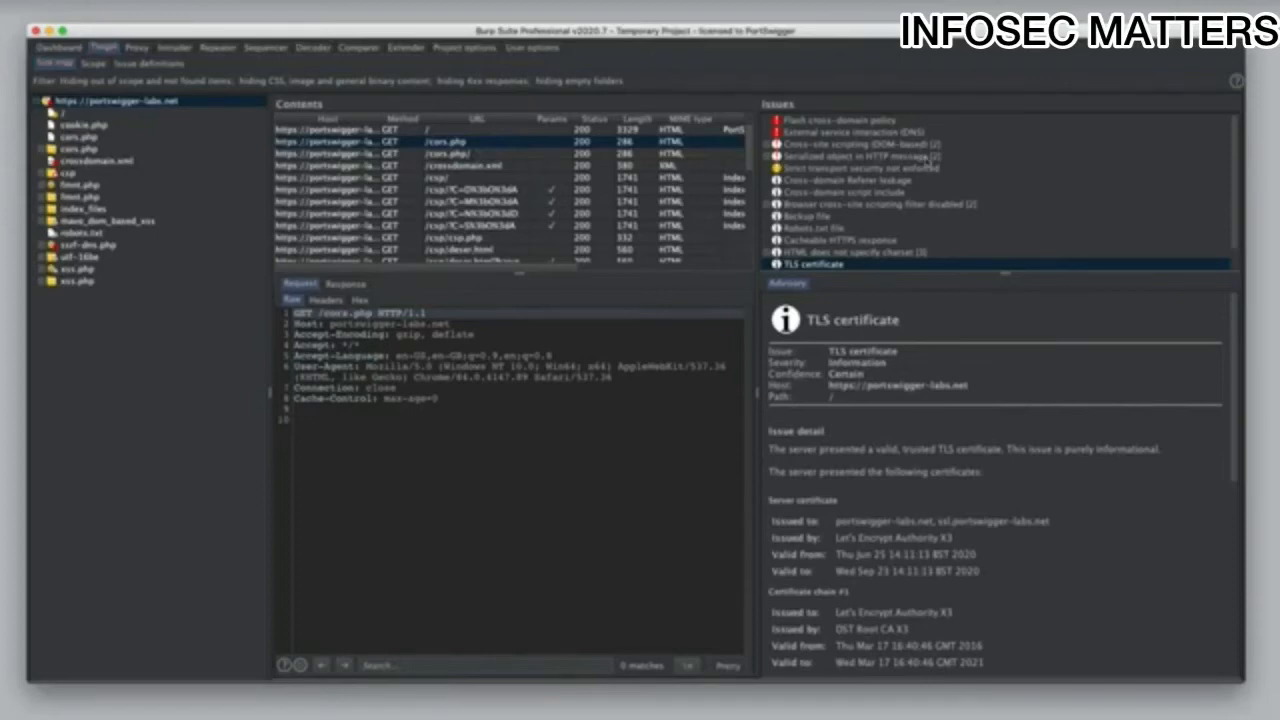
Examine the contents and issues of ssrf-dns.php, crossdomain.xml and the csp folder in the site map.
click(105, 245)
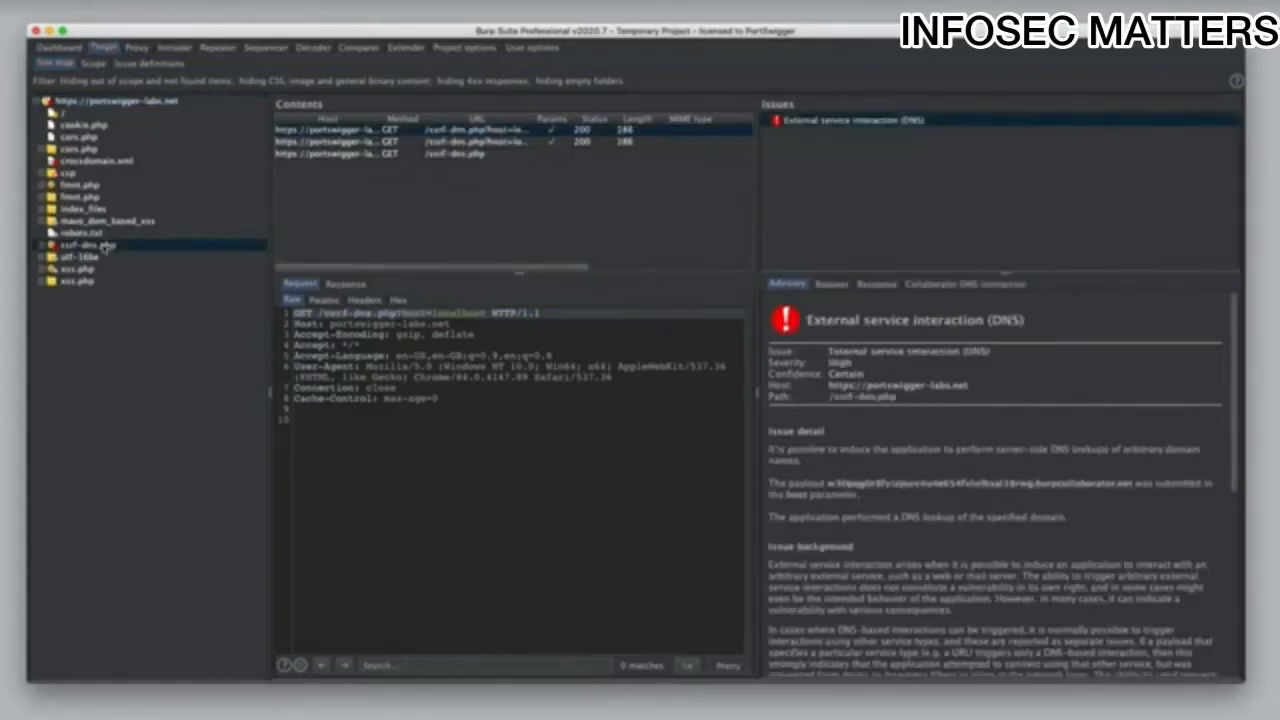
click(94, 163)
click(70, 174)
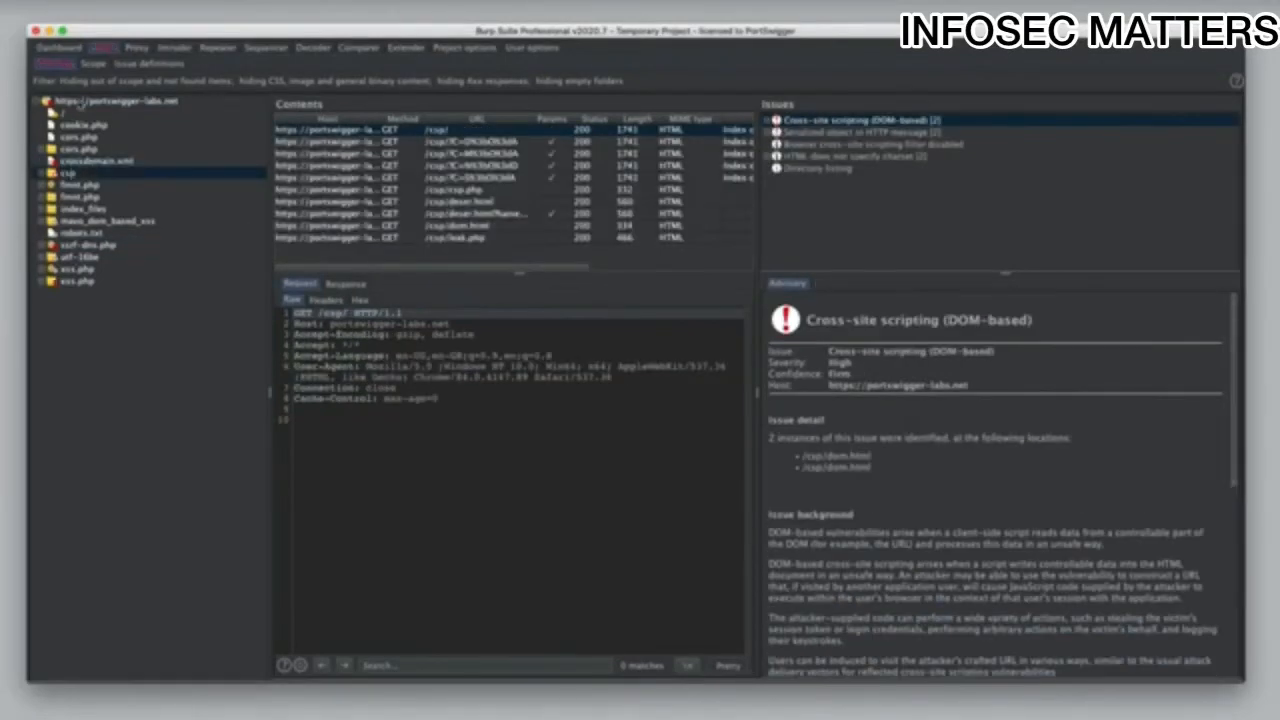
For the whole site, inspect the request and response of the reflected cross-site scripting issue in the xss parameter of /xss.php.
click(82, 102)
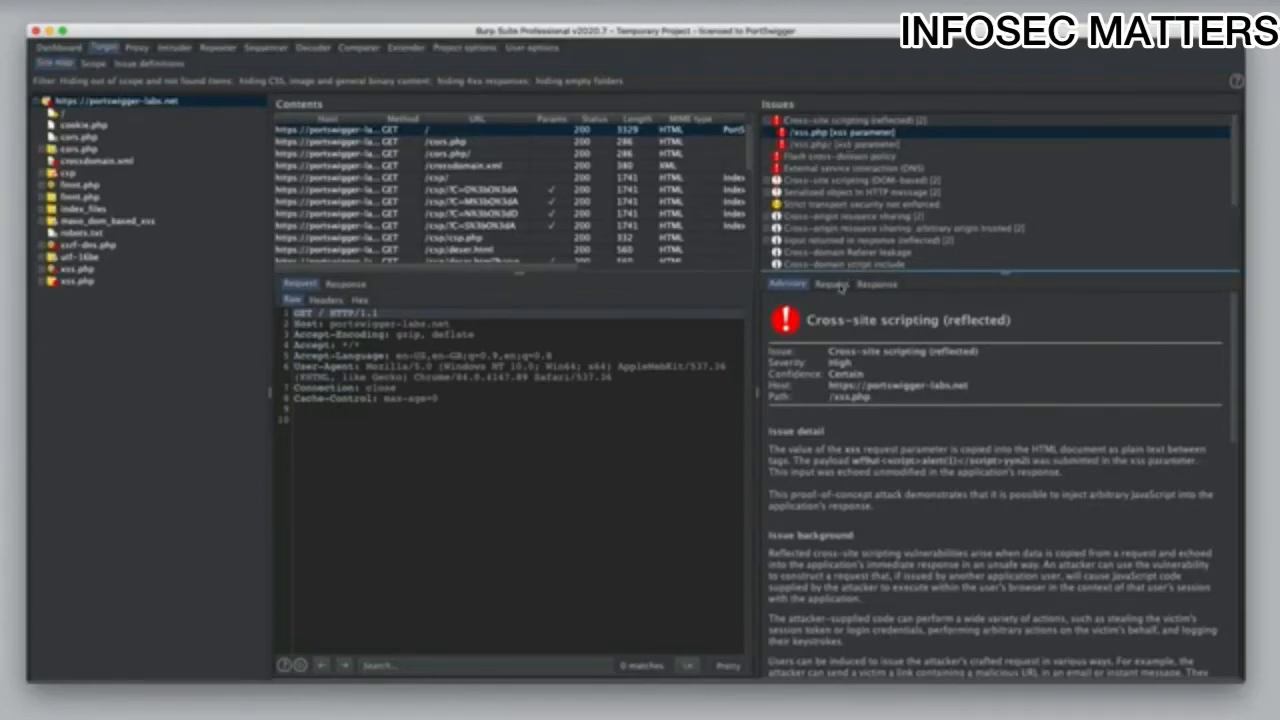
click(832, 285)
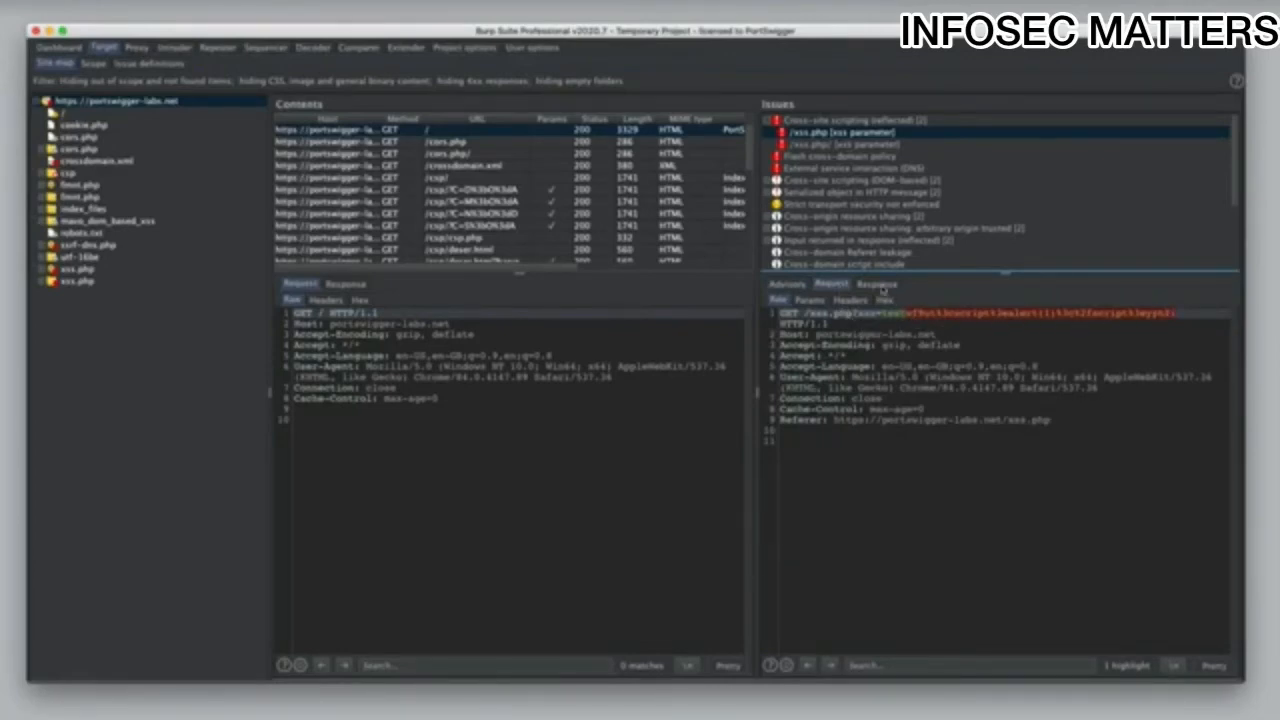
click(878, 285)
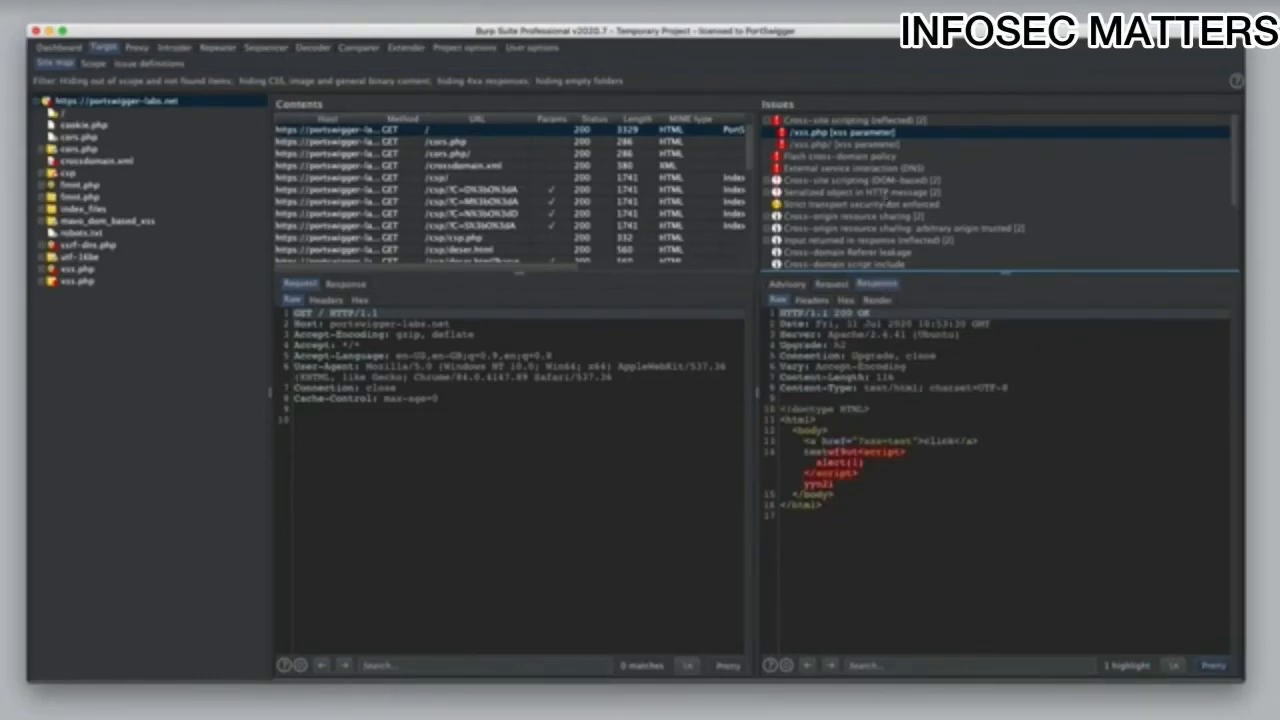
Inspect the Flash cross-domain policy response, and the request and Collaborator DNS interaction of the External service interaction (DNS) issue.
click(874, 157)
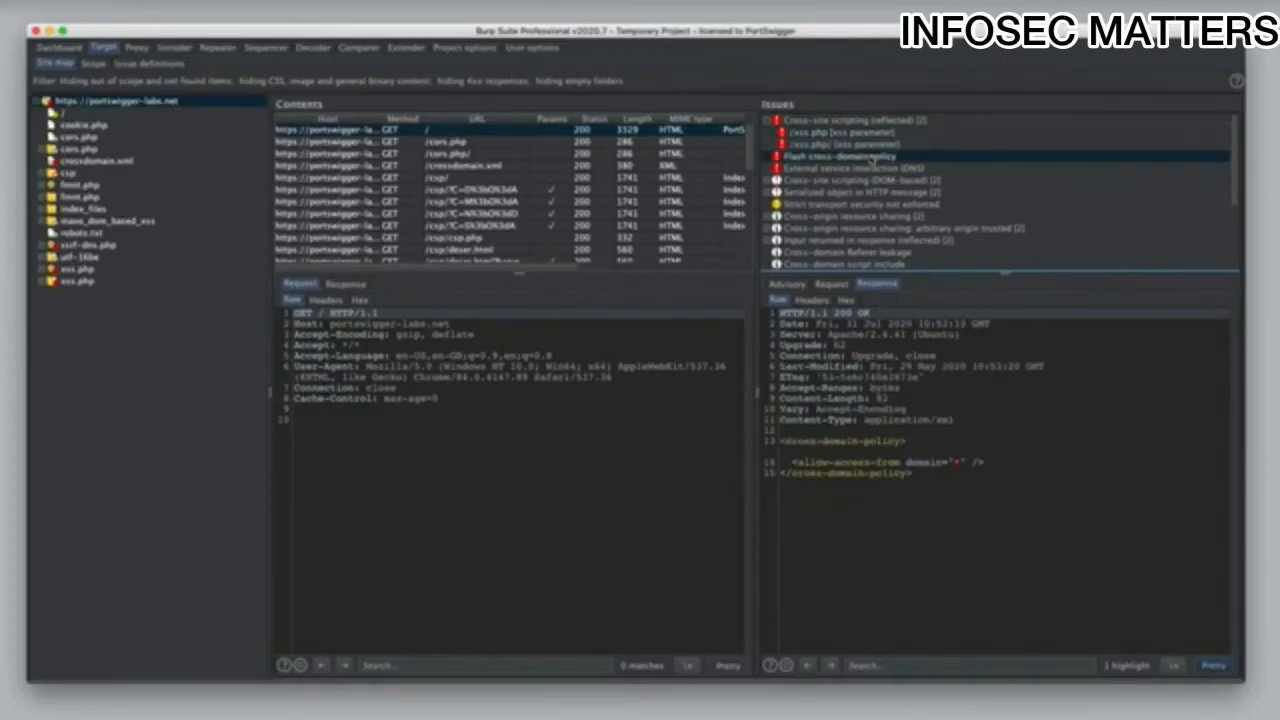
click(872, 169)
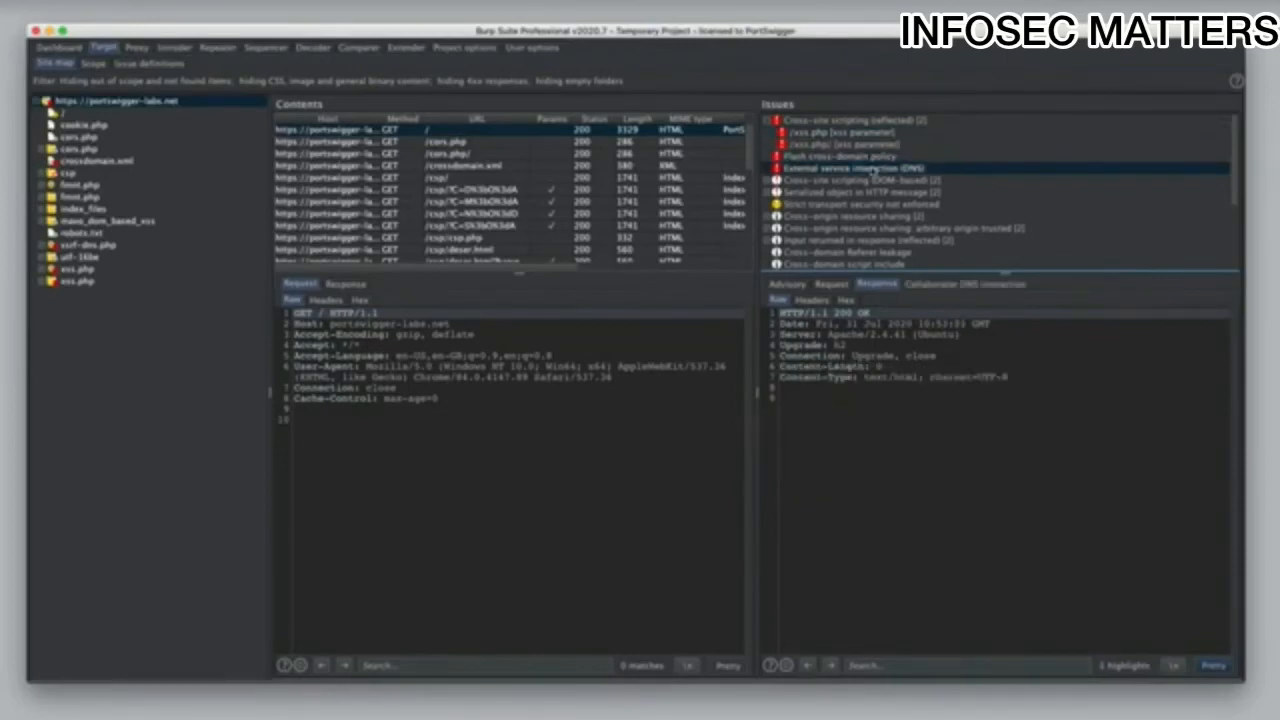
click(840, 286)
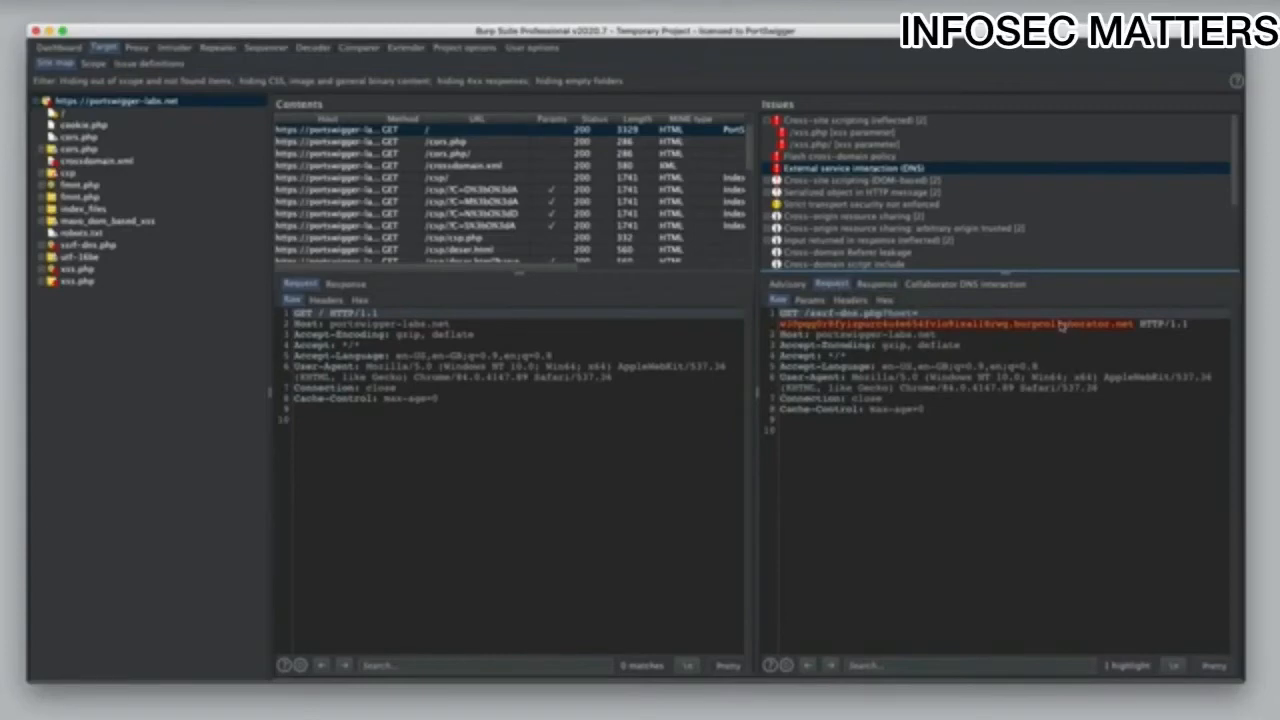
click(990, 287)
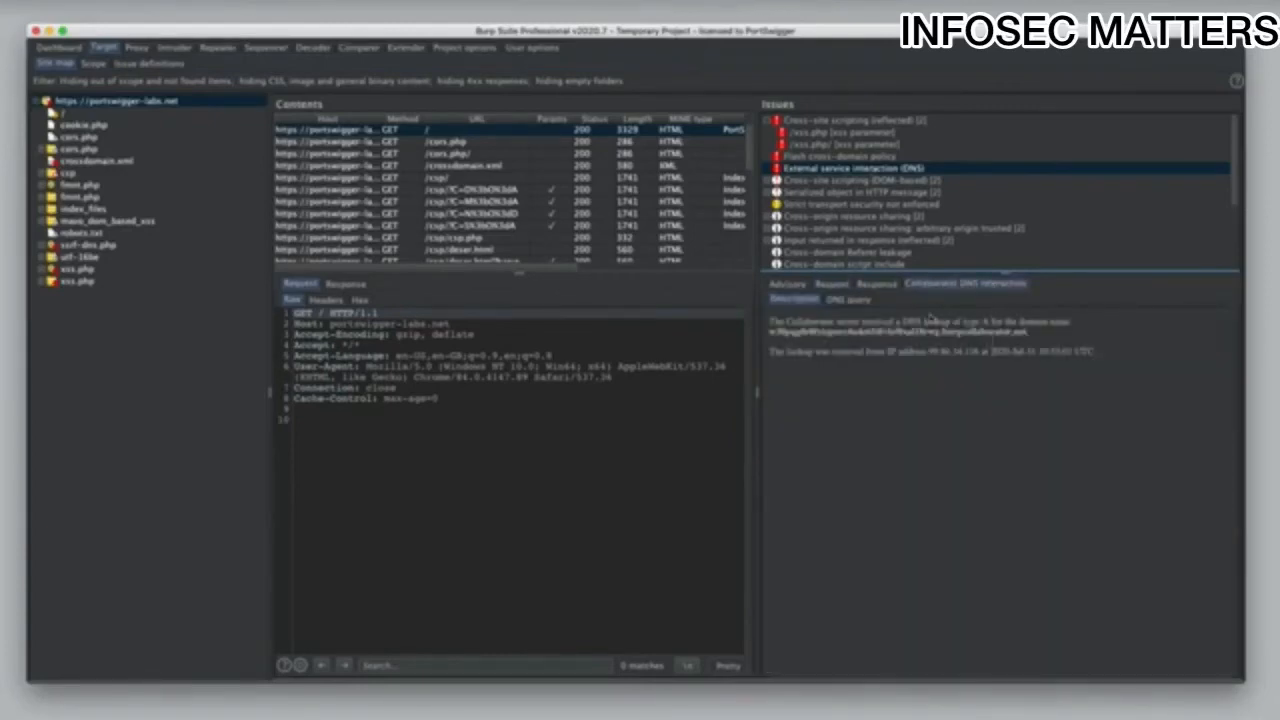
click(840, 286)
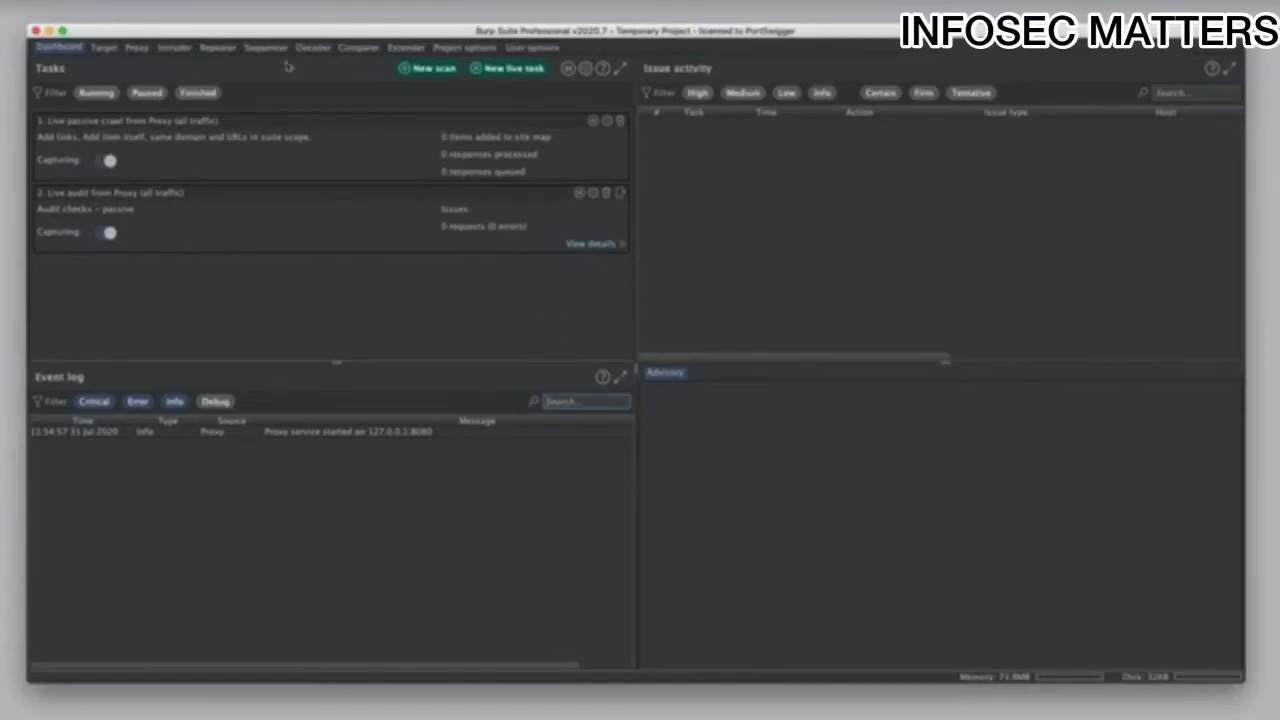
Launch Burp's embedded browser from the Proxy tool.
click(134, 47)
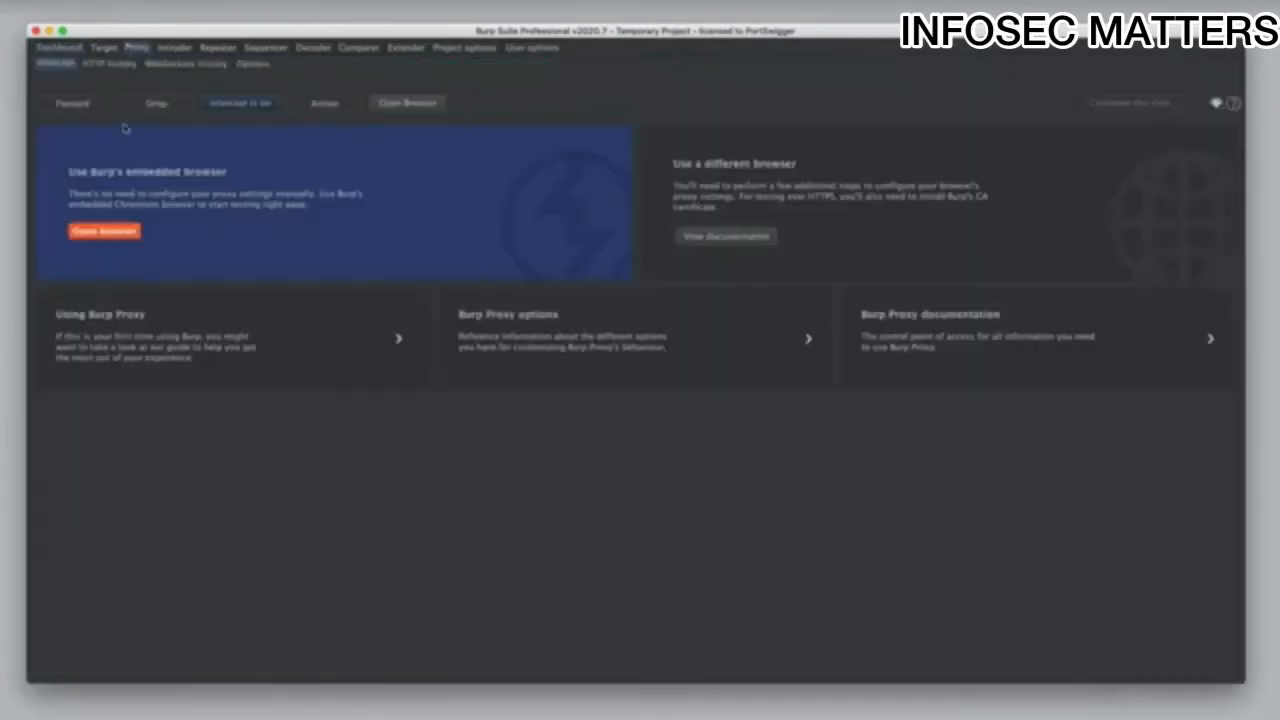
click(104, 231)
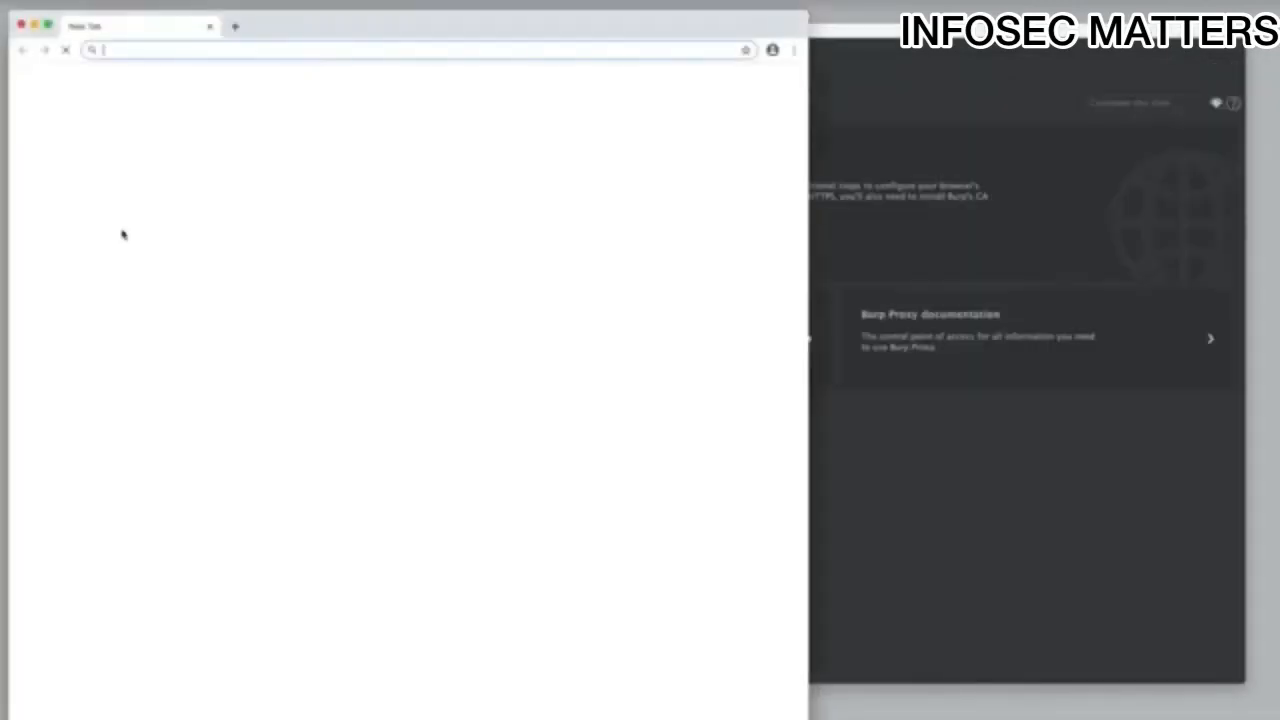
text(https://portswigger-labs.net)
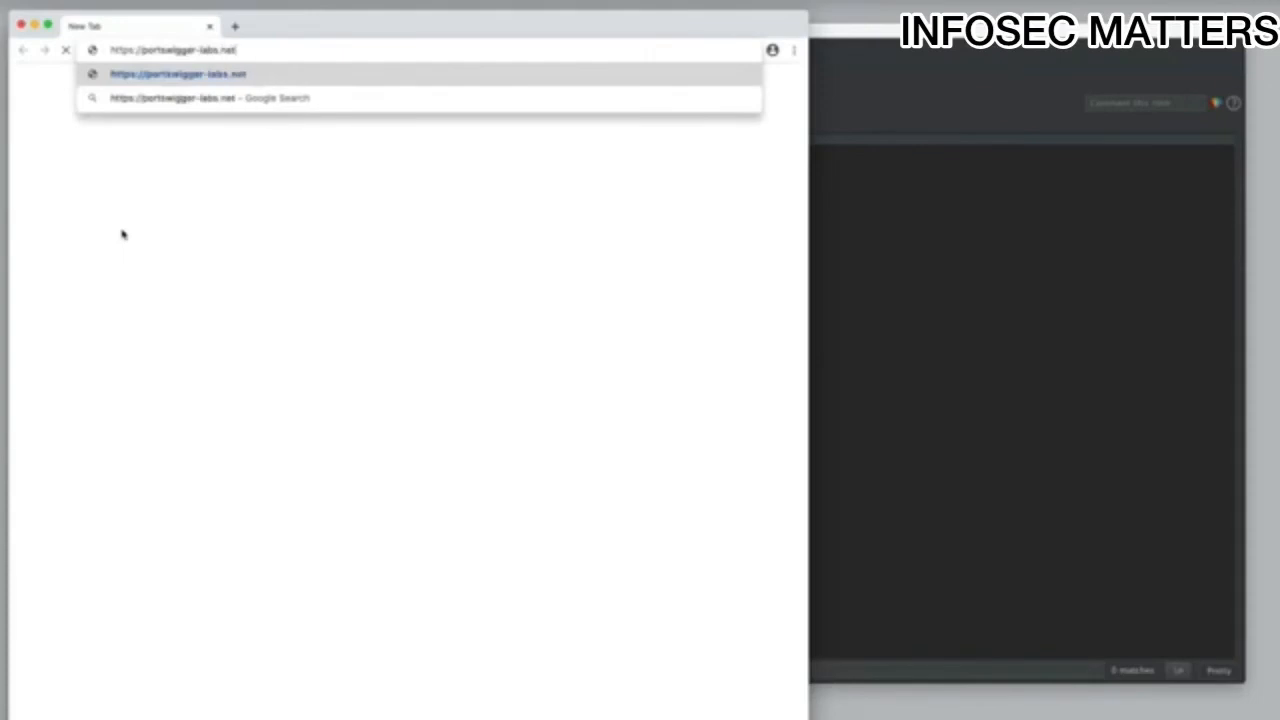
key(Return)
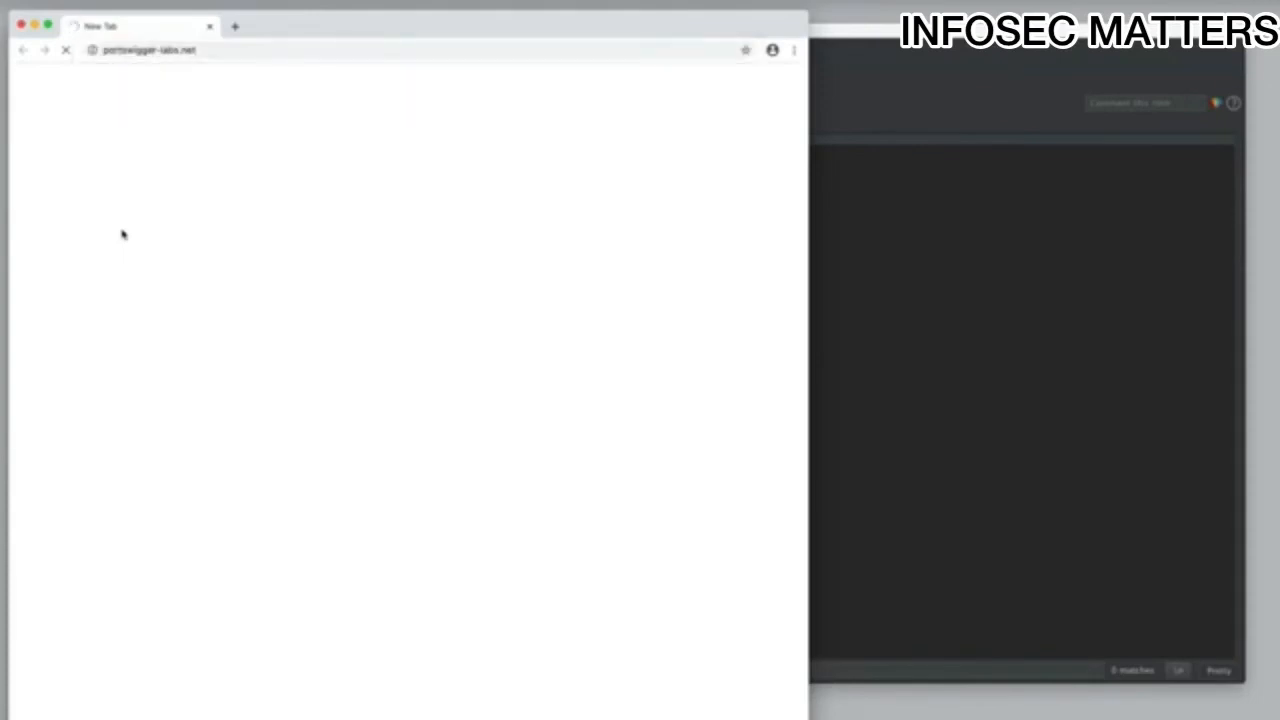
click(860, 109)
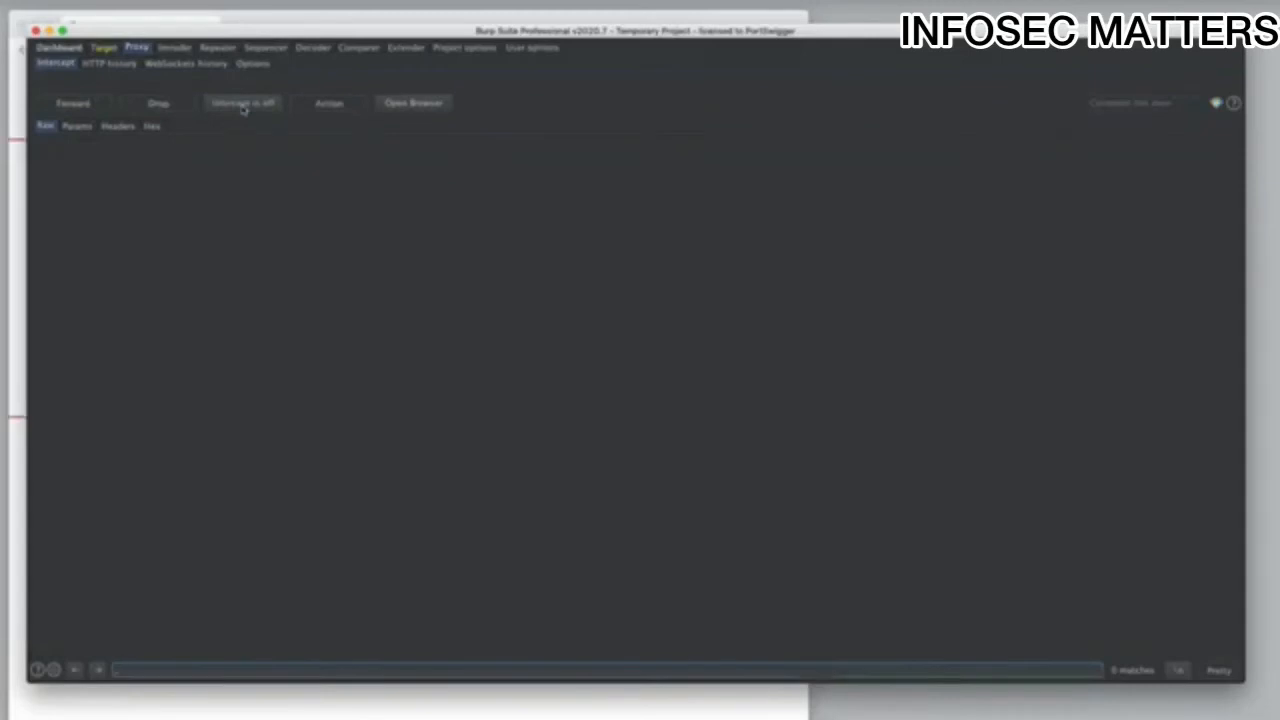
click(111, 64)
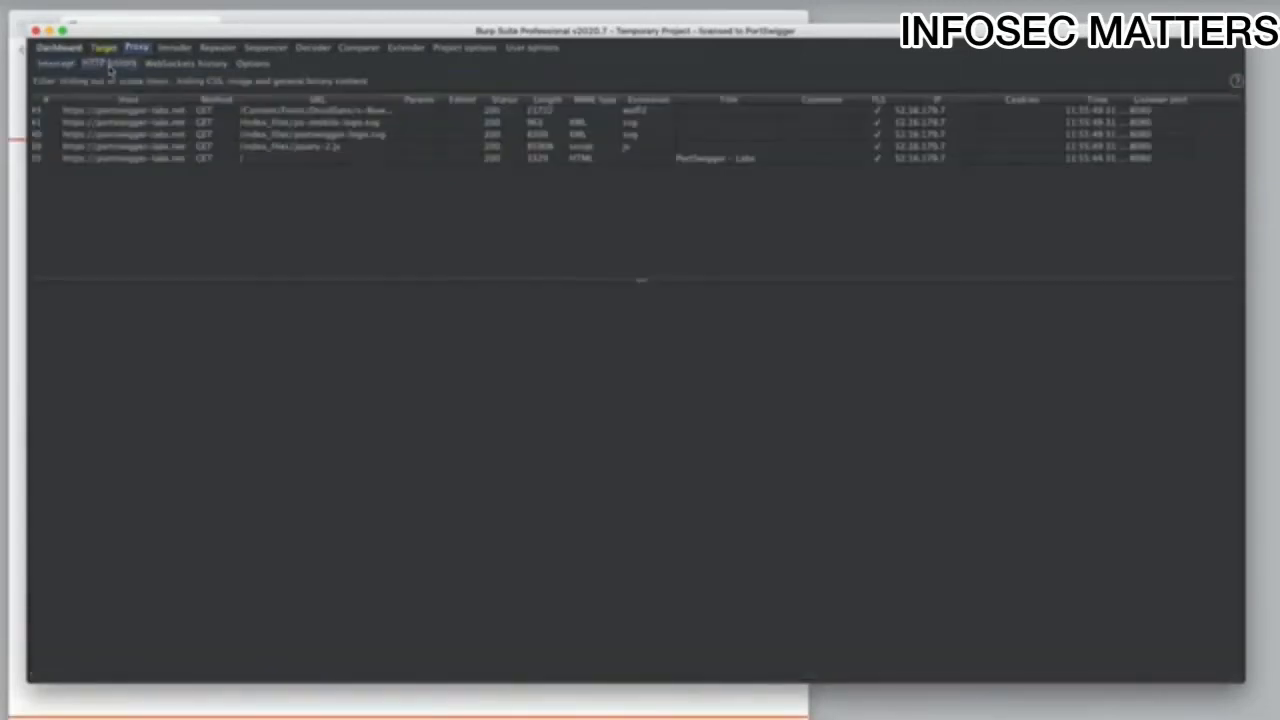
click(249, 160)
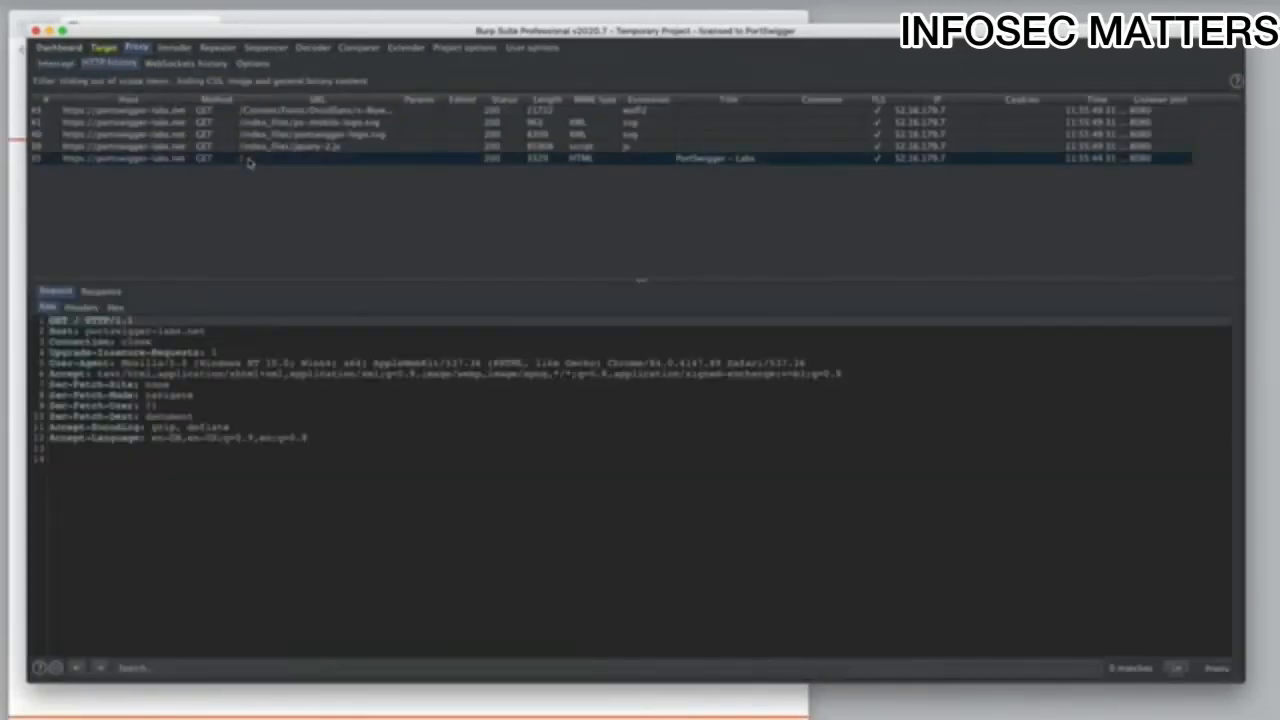
right_click(249, 163)
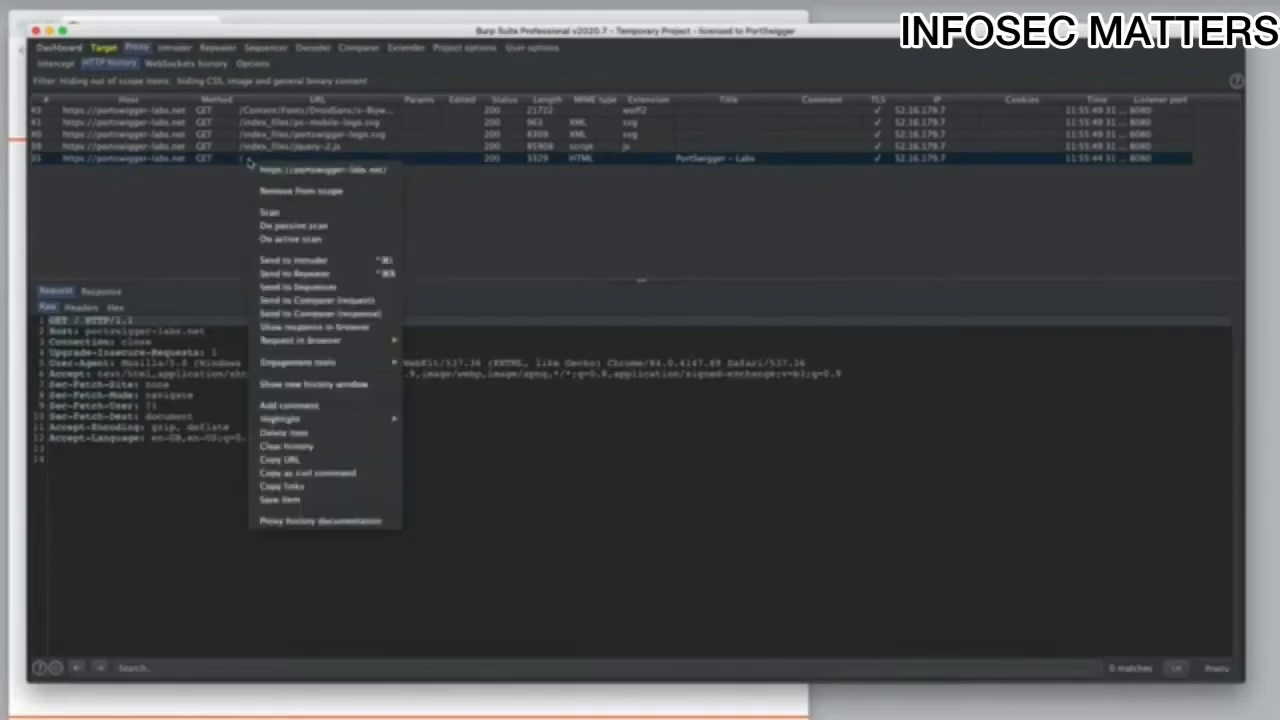
click(299, 214)
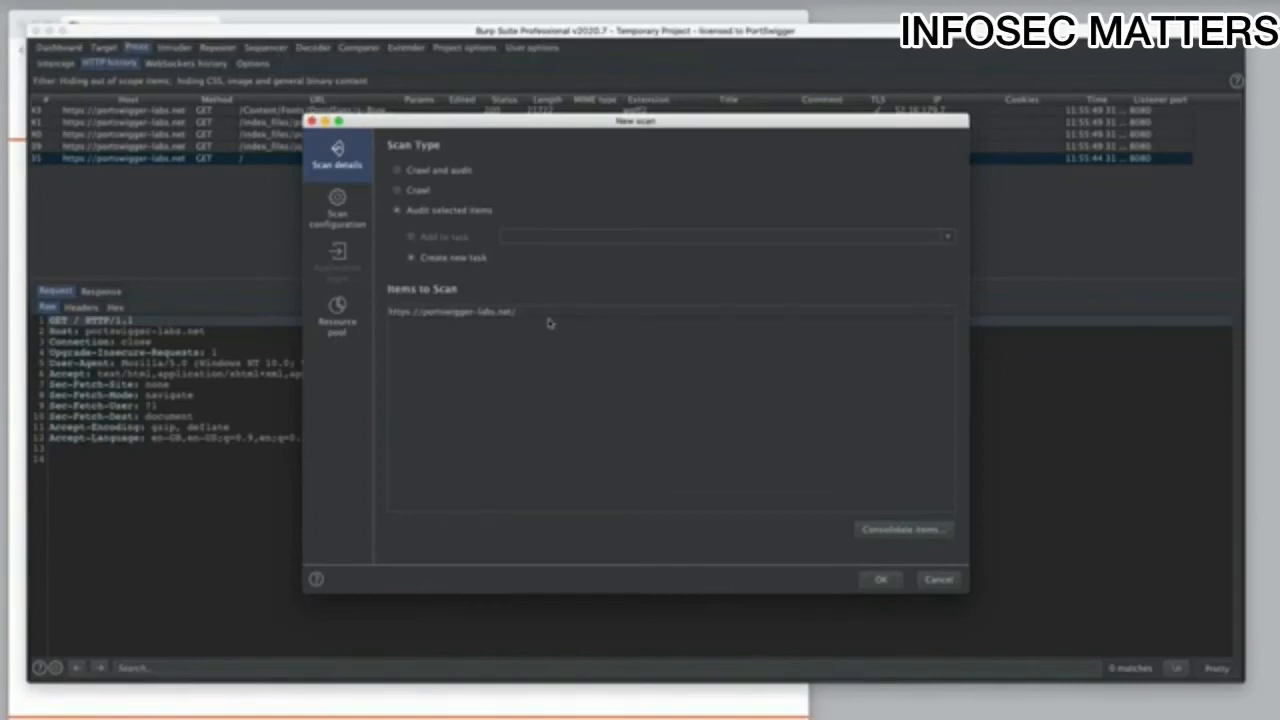
click(340, 216)
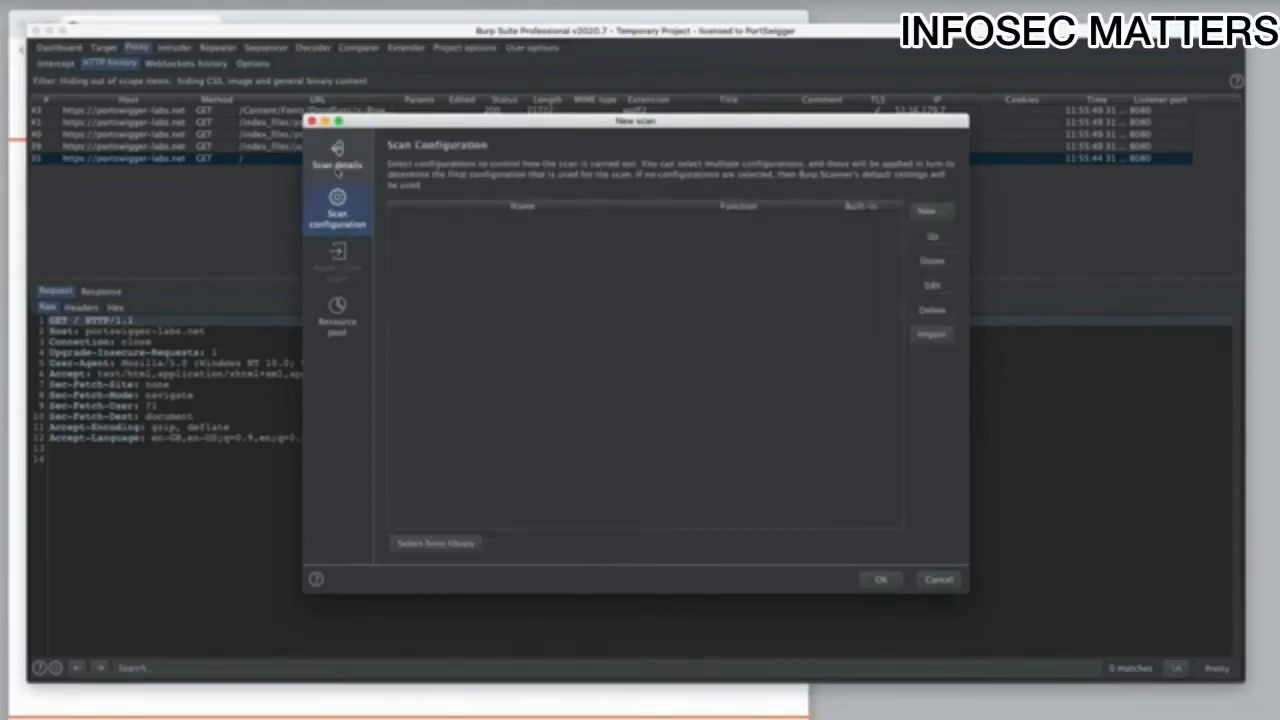
click(337, 165)
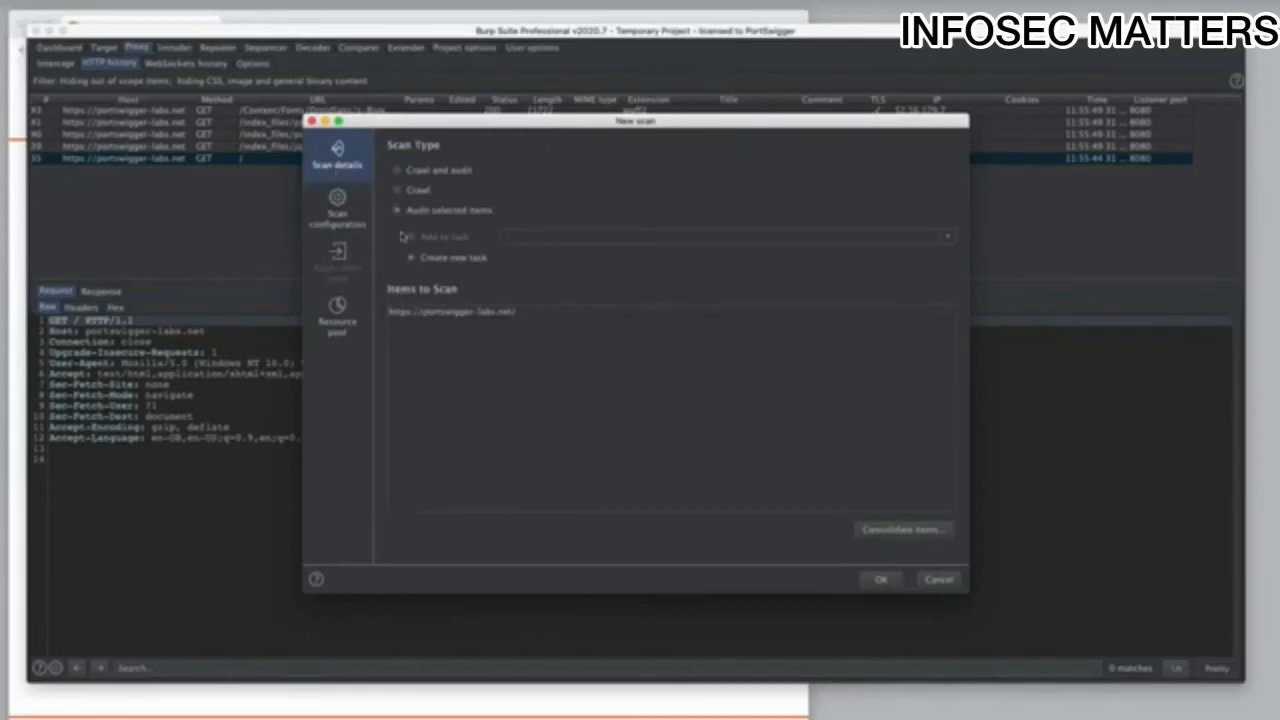
click(882, 580)
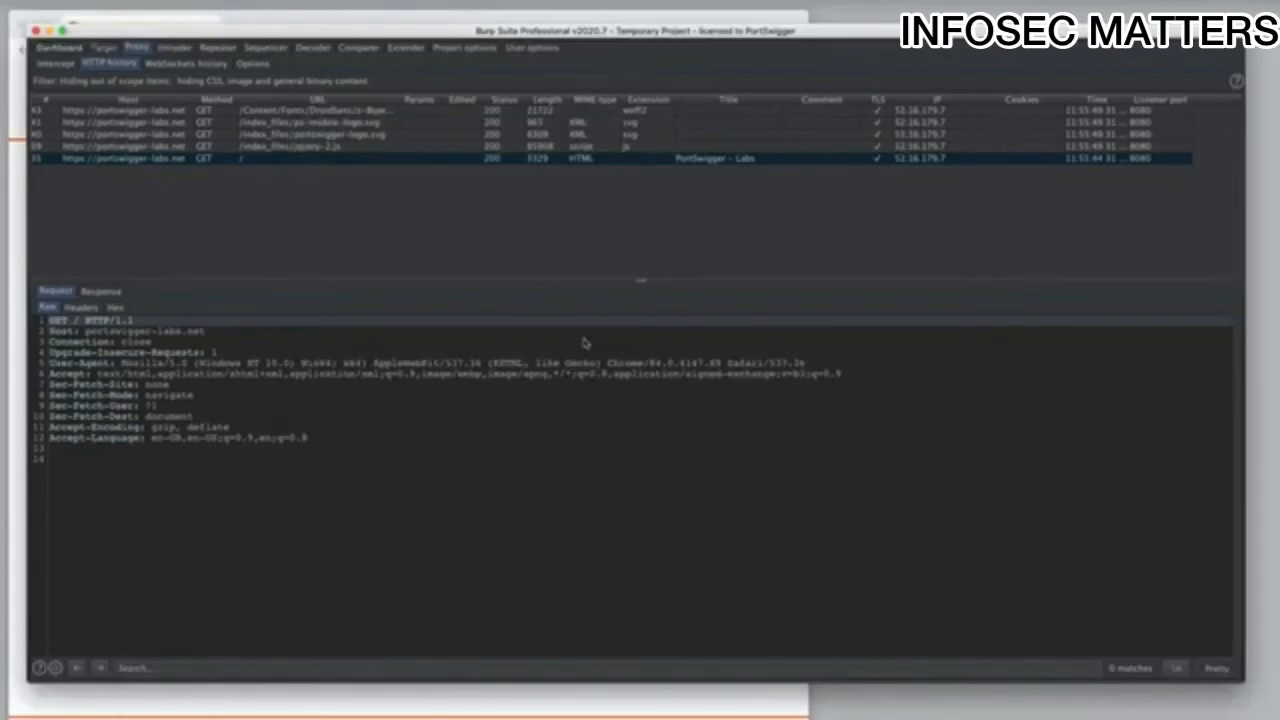
click(68, 50)
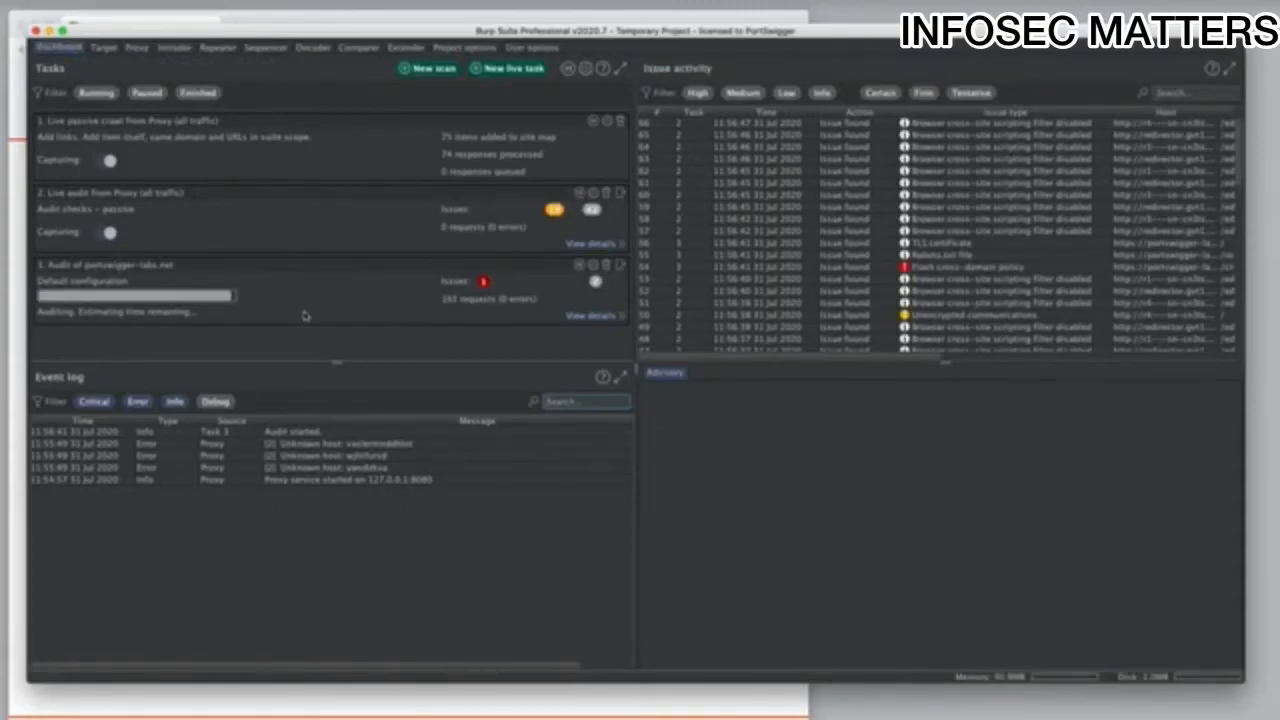
Prepare a scan of the DroidSans woff2 font request from the proxy history, auditing the selected item in a new task.
click(139, 48)
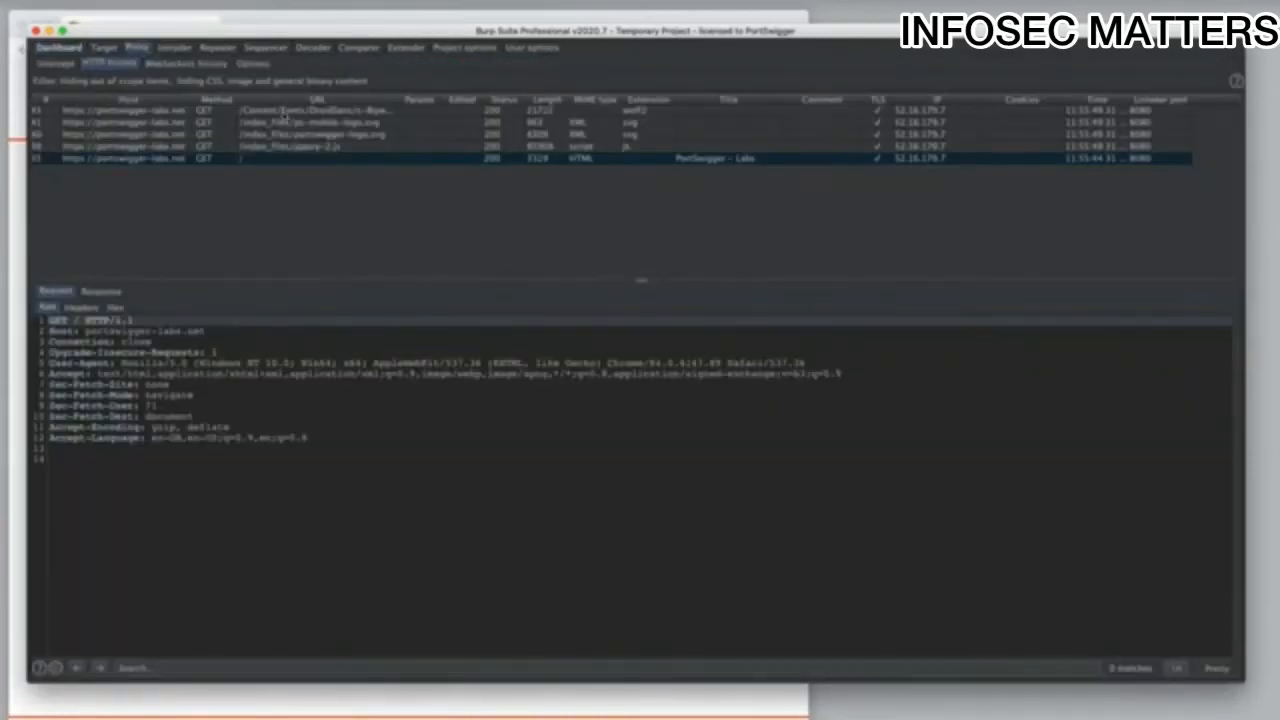
right_click(286, 116)
mouse_move(329, 170)
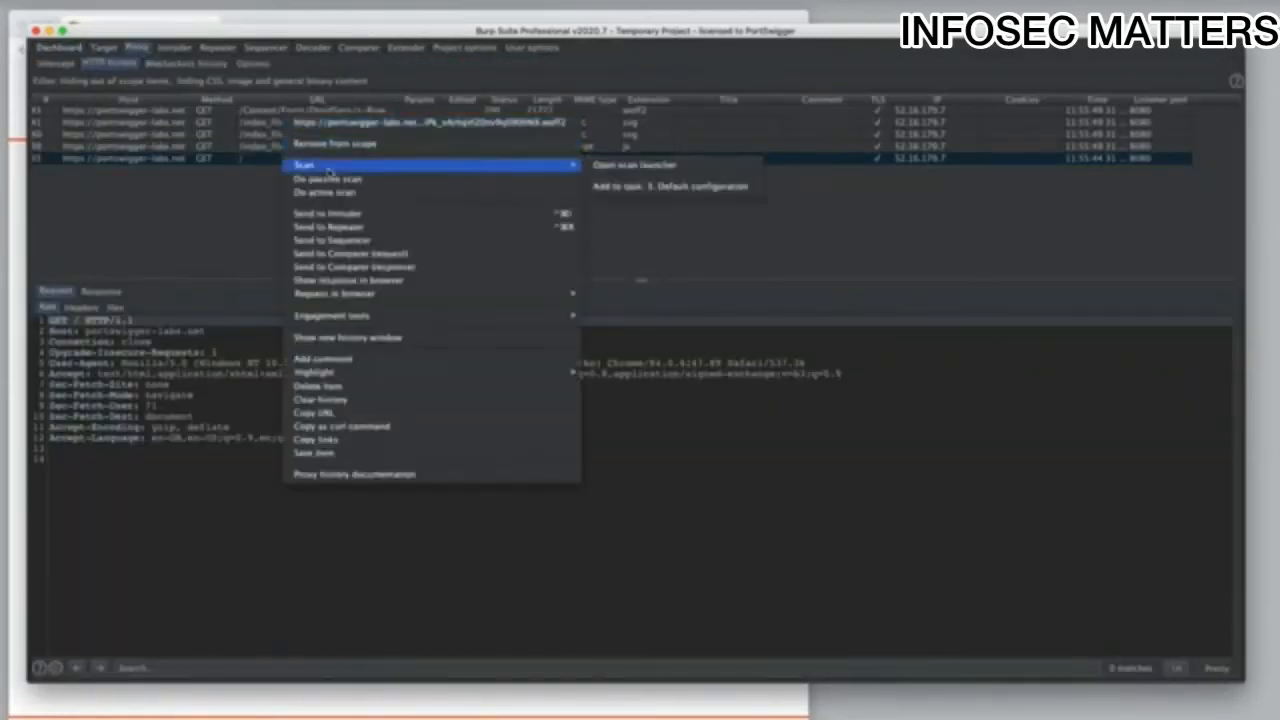
click(622, 166)
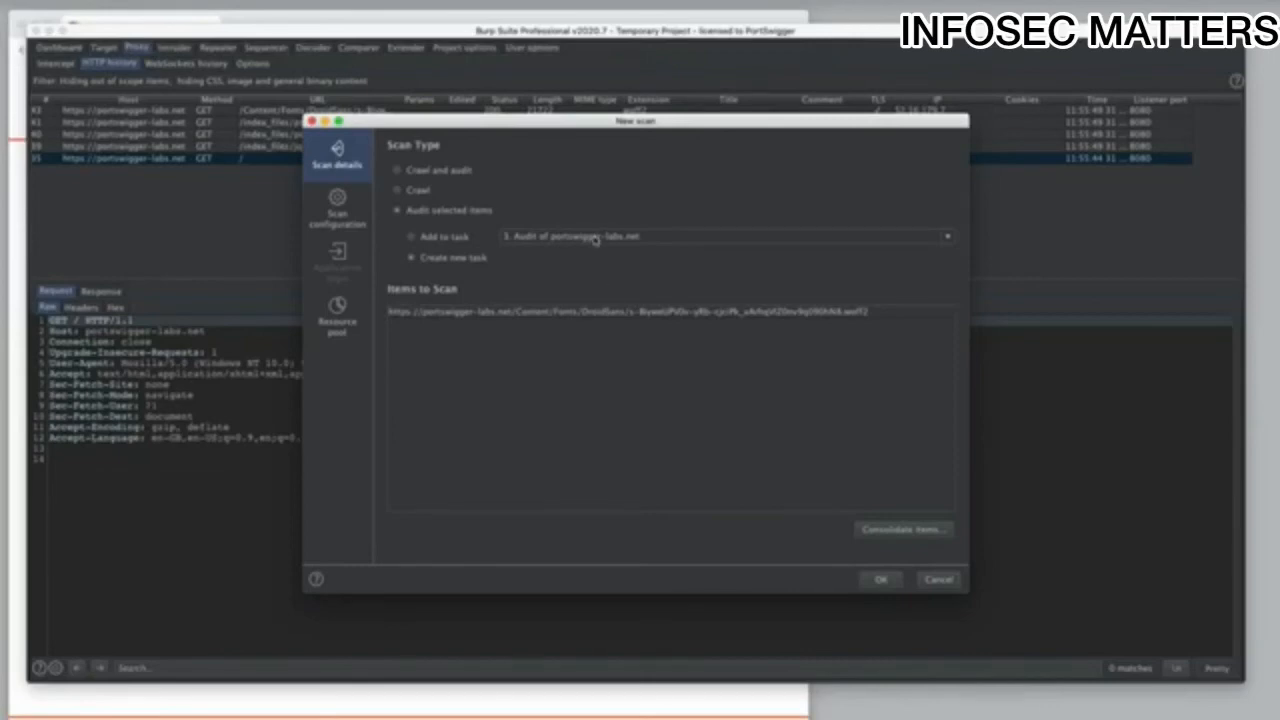
click(456, 240)
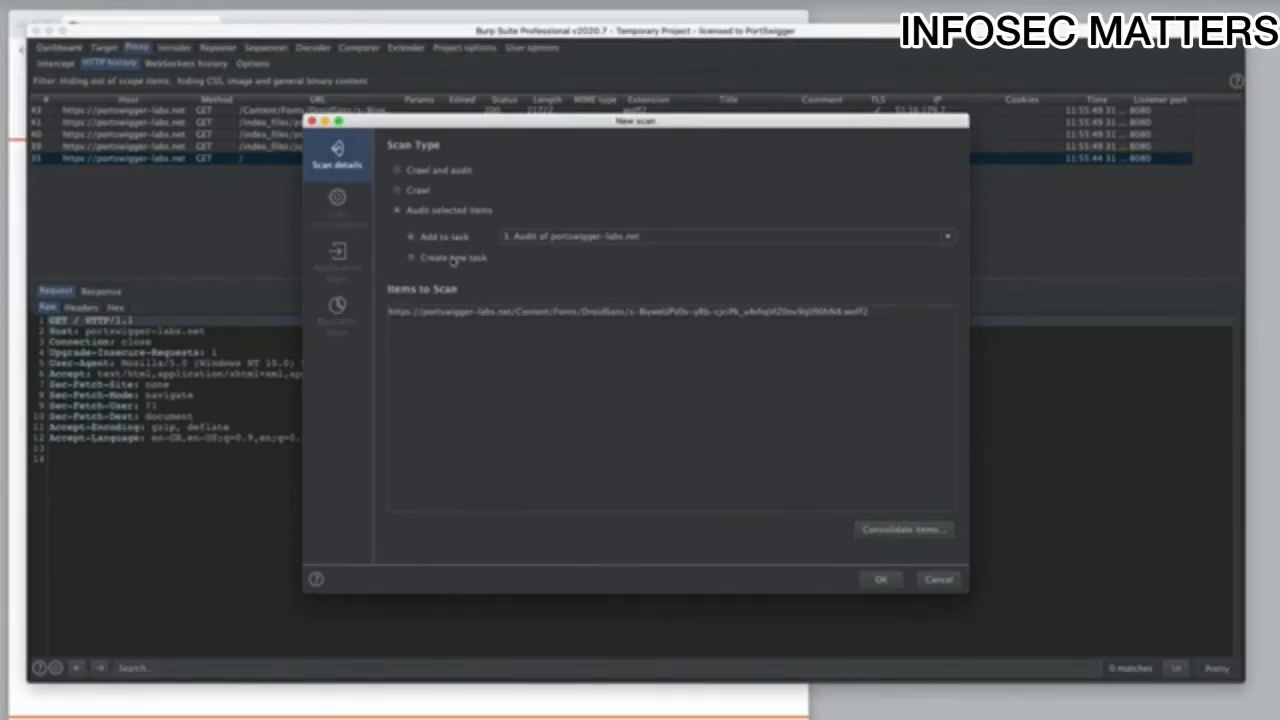
click(452, 258)
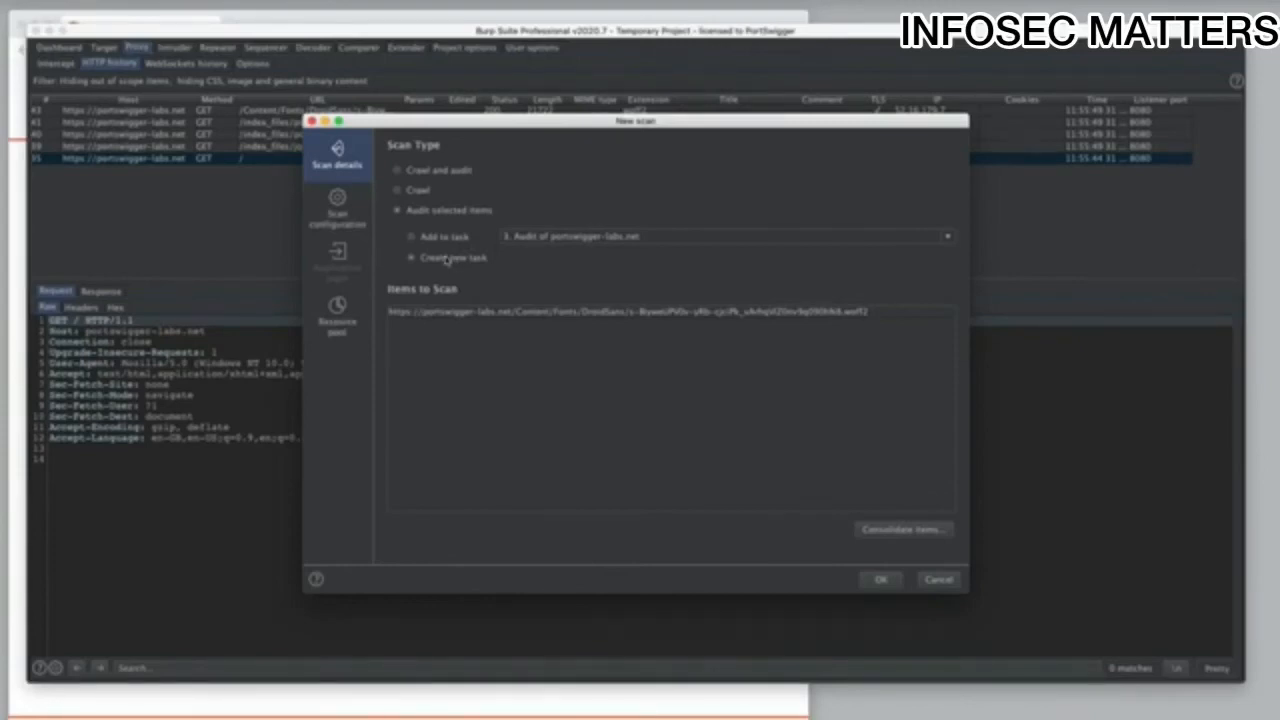
Apply the library configuration "Audit checks - light active" to the font scan, start it and check its progress.
click(345, 214)
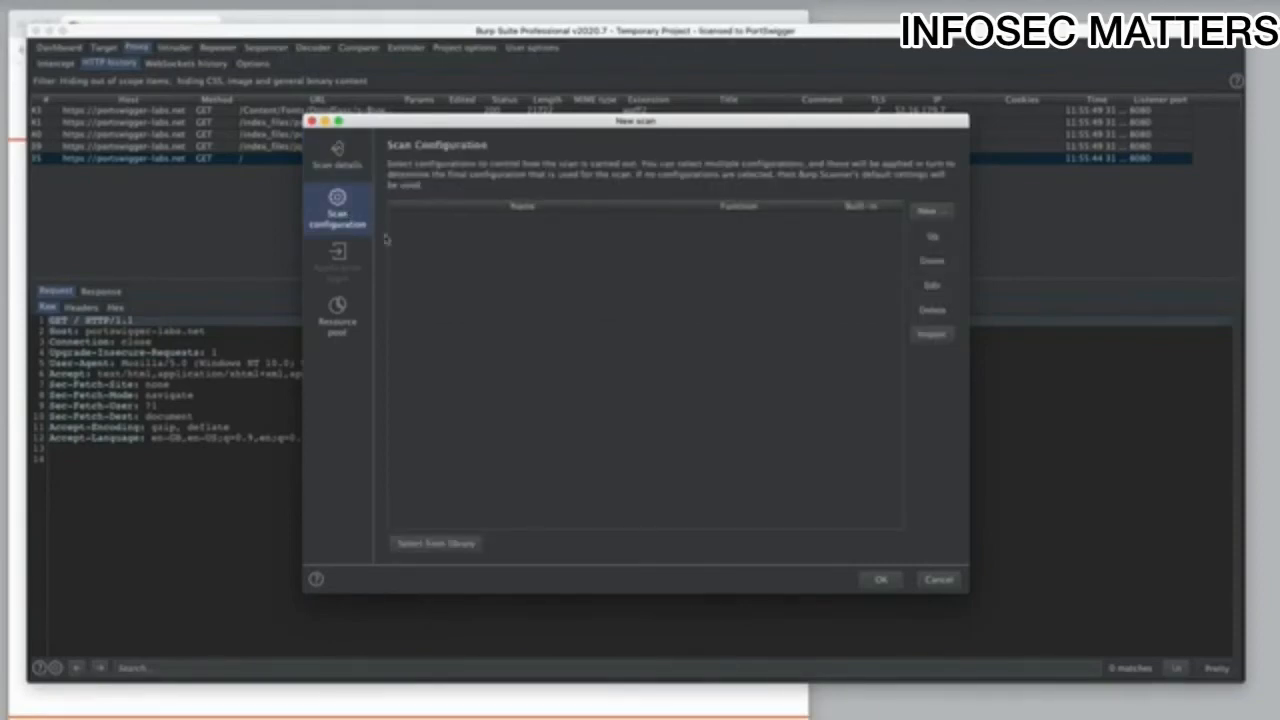
click(437, 543)
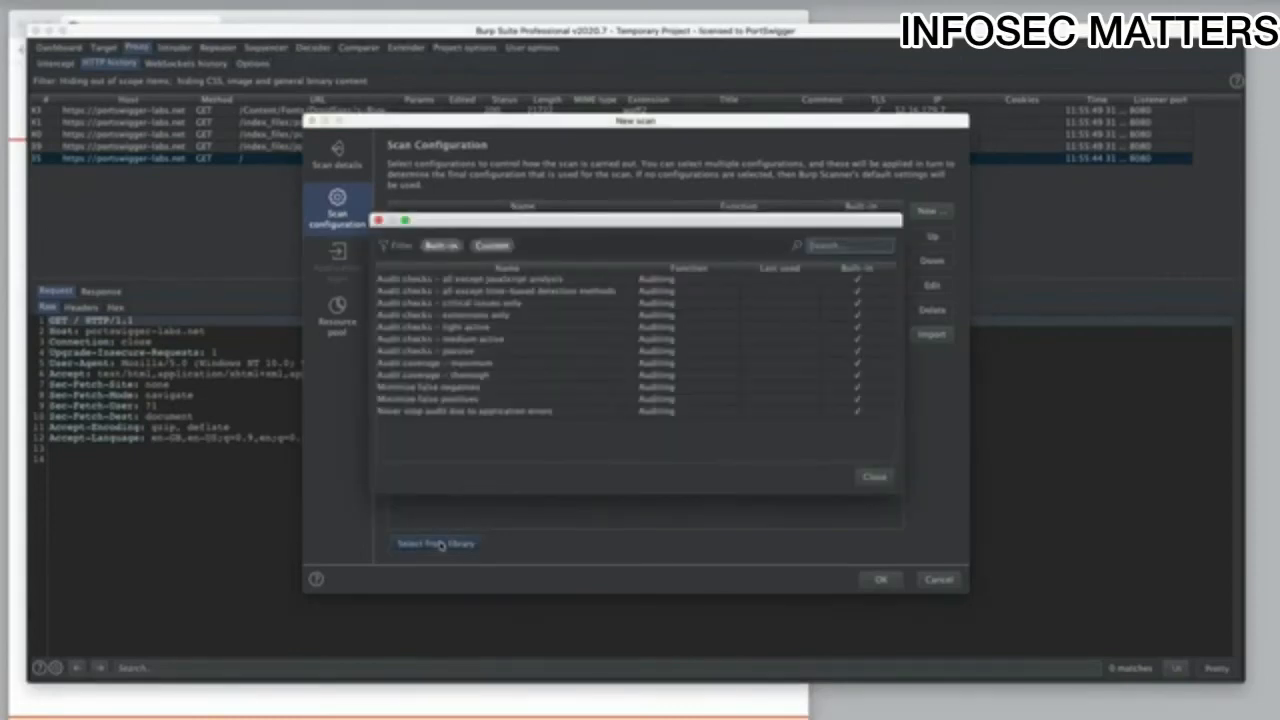
double_click(466, 330)
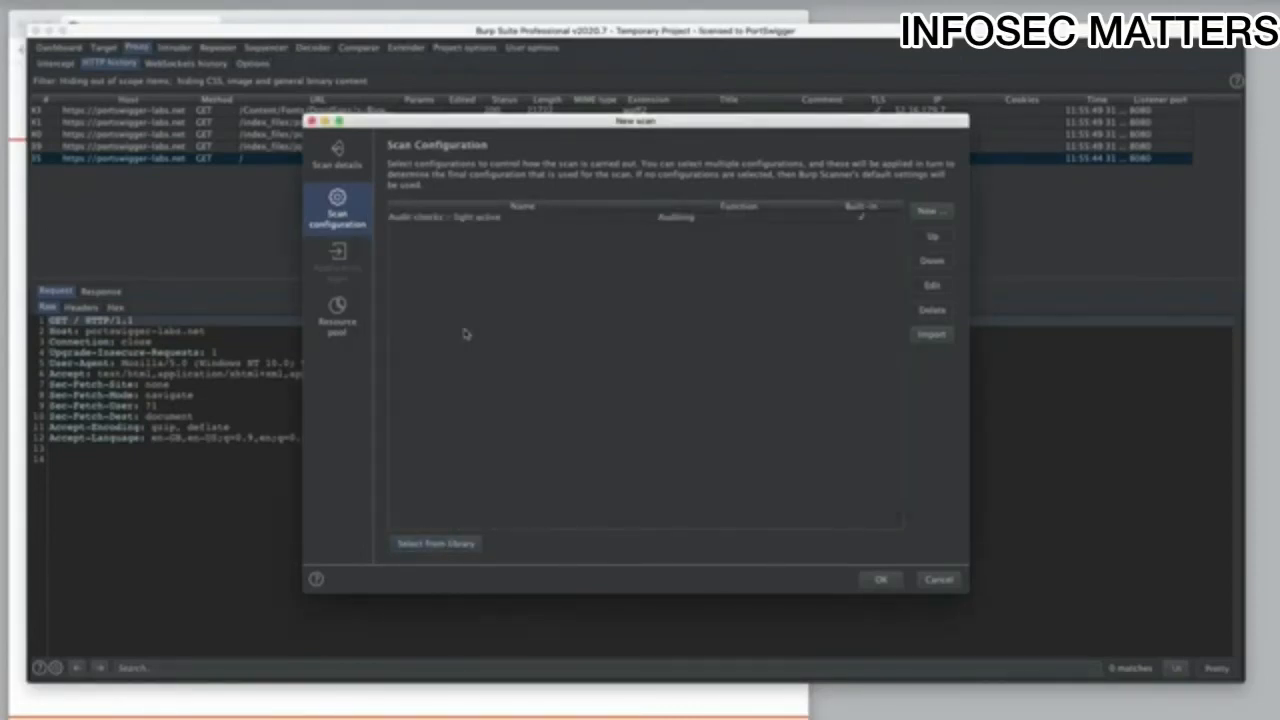
click(880, 580)
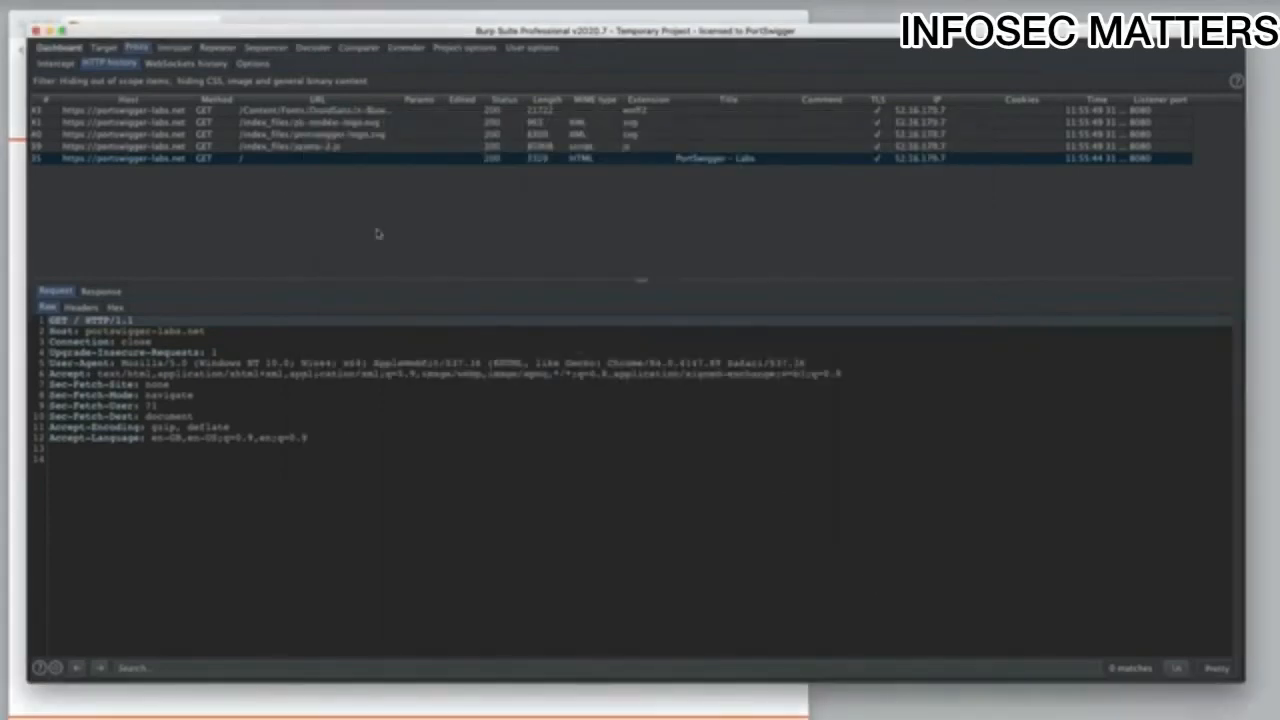
click(72, 50)
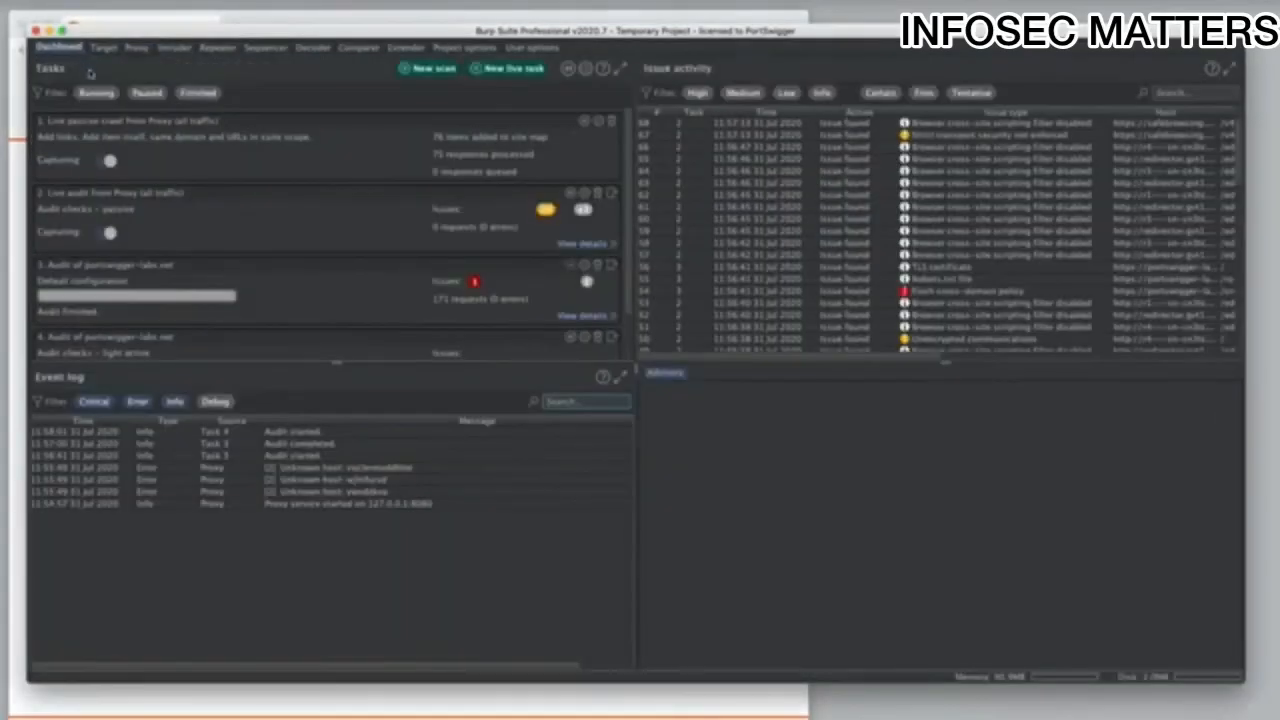
scroll(340, 249, down, 2)
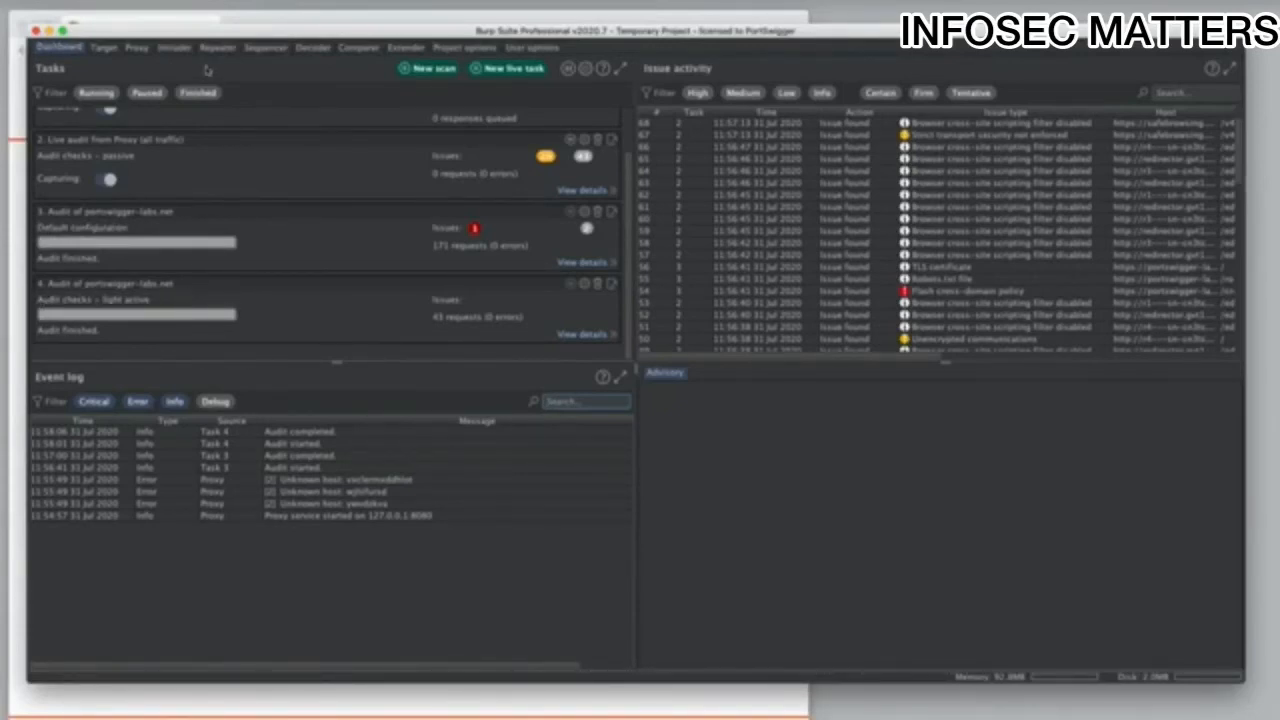
Add the /index_files/portswigger-logo.svg request from the proxy history to existing scan task 4, "Audit checks - light active".
click(137, 48)
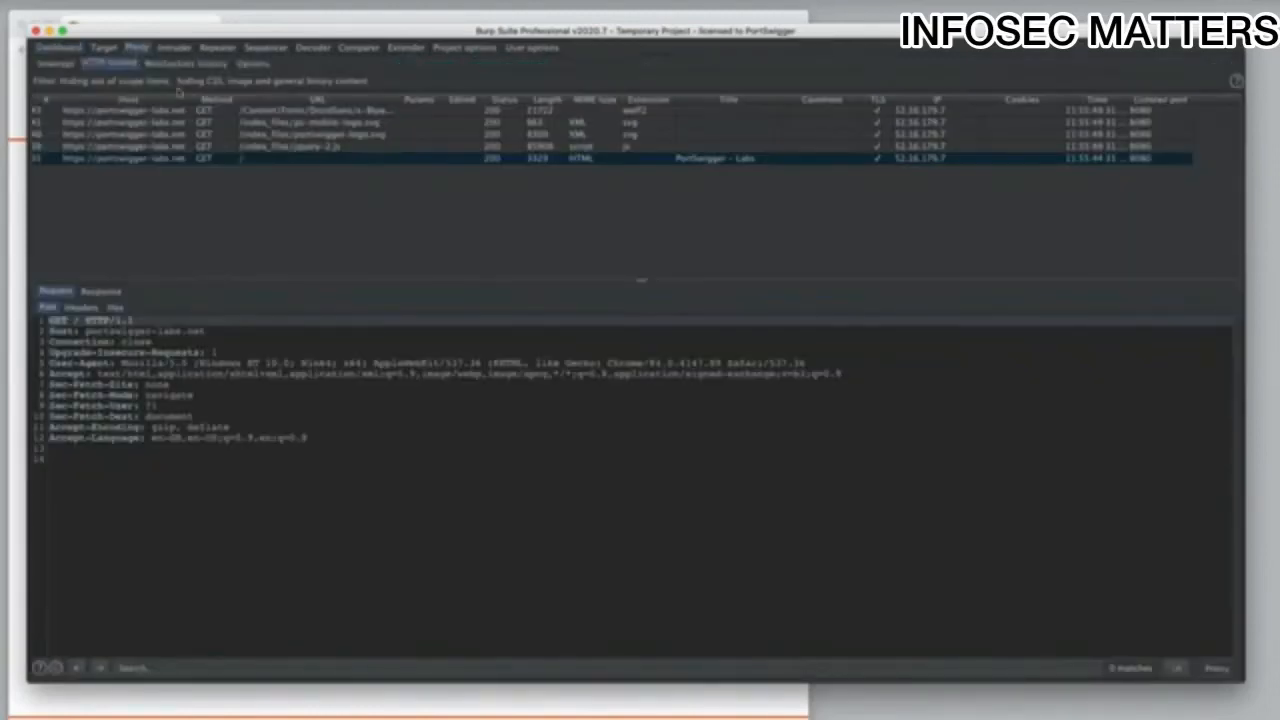
click(310, 136)
right_click(311, 138)
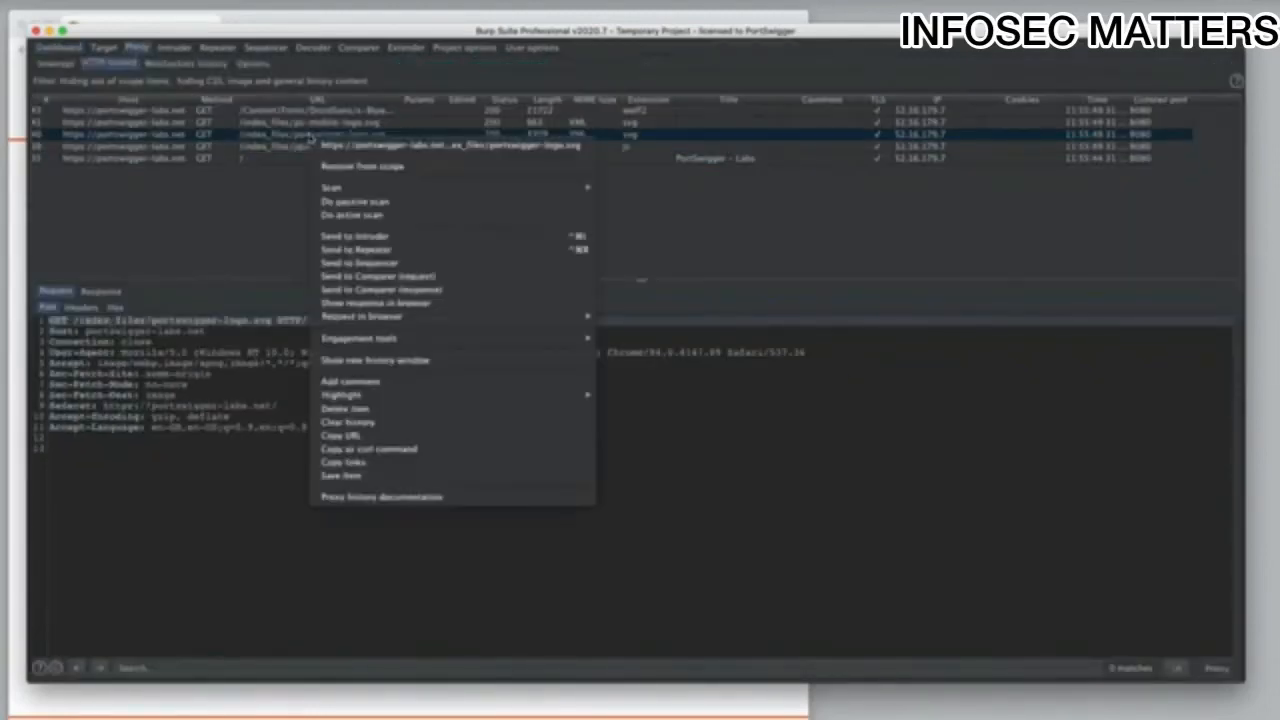
mouse_move(488, 183)
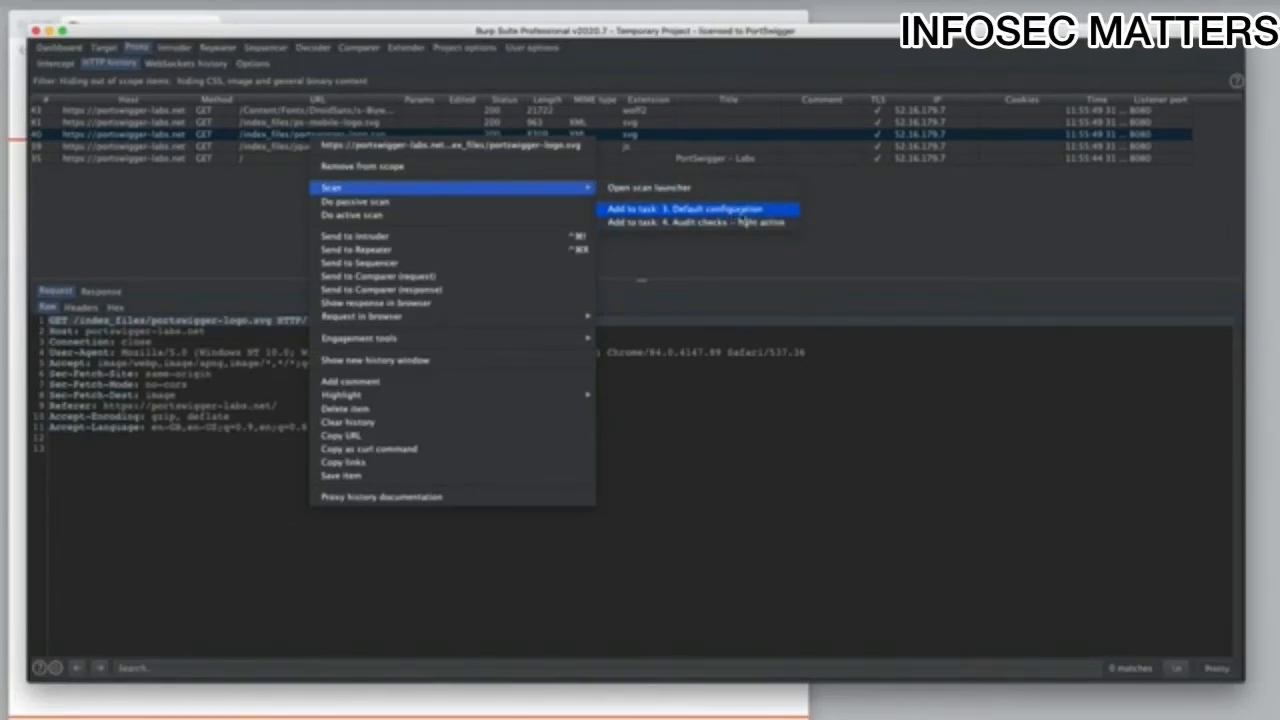
click(744, 223)
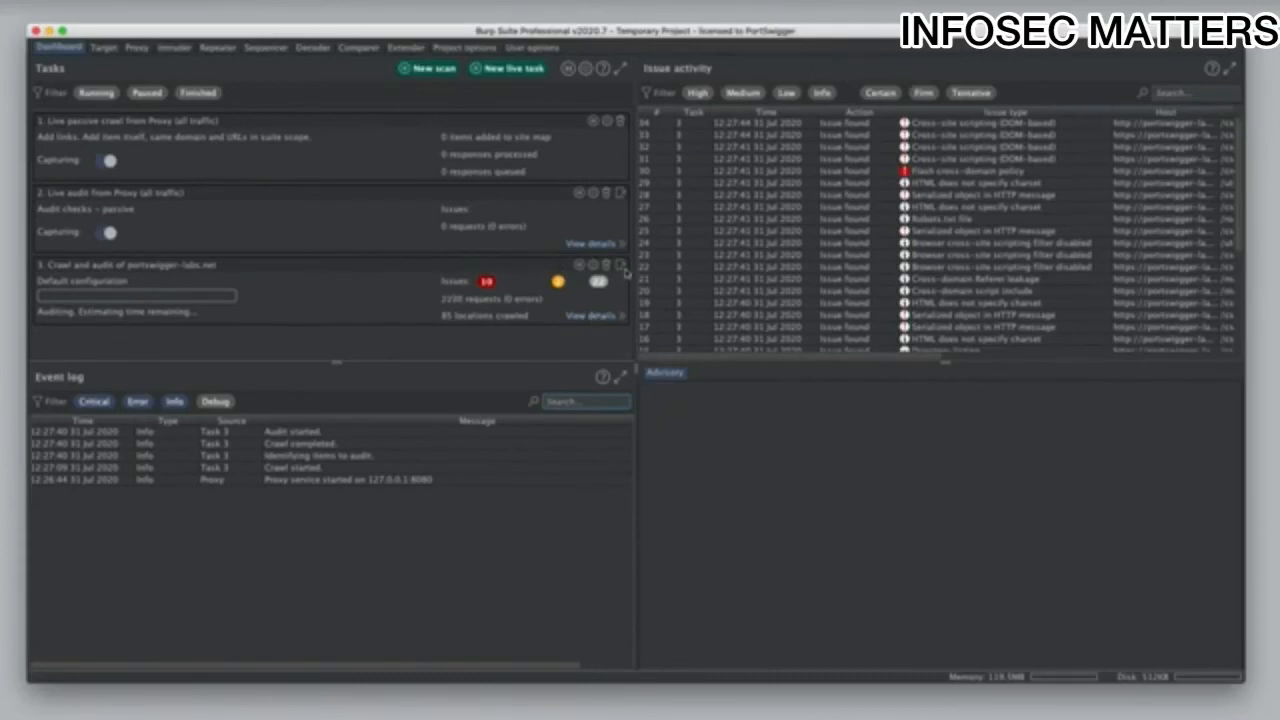
Examine the task details and the full list of audit items for the crawl and audit of portswigger-labs.net.
click(597, 320)
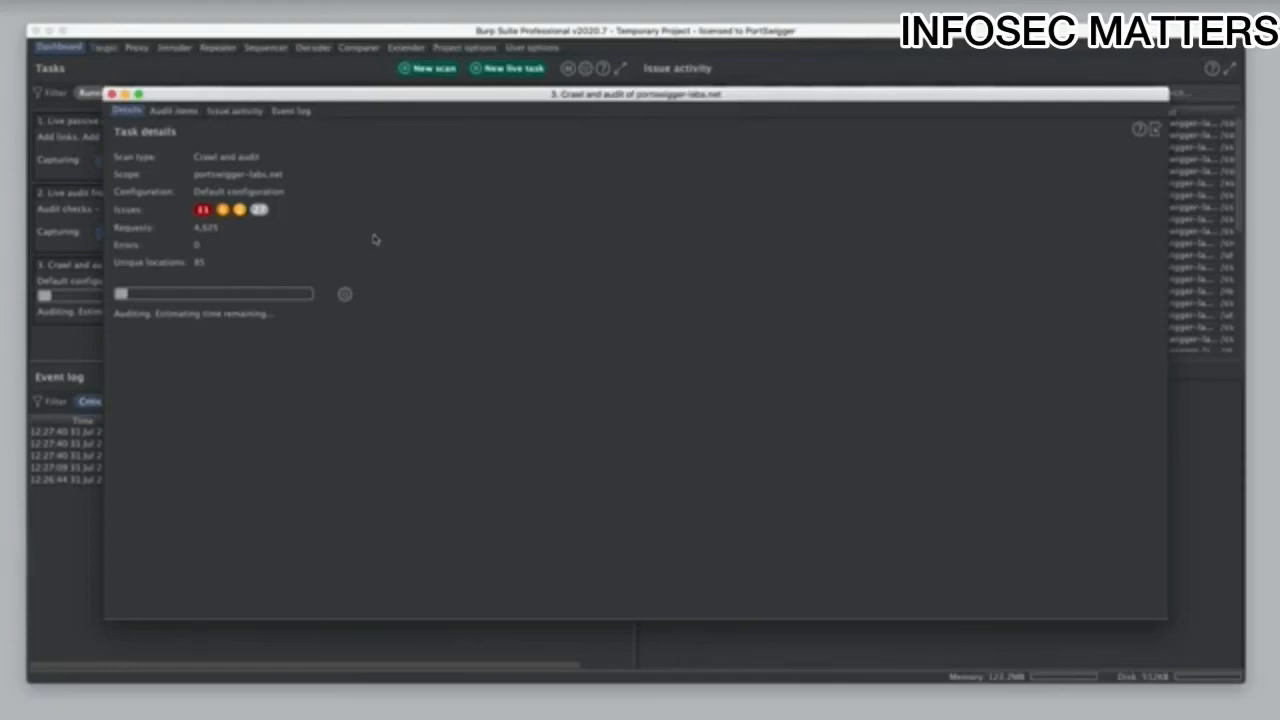
click(176, 112)
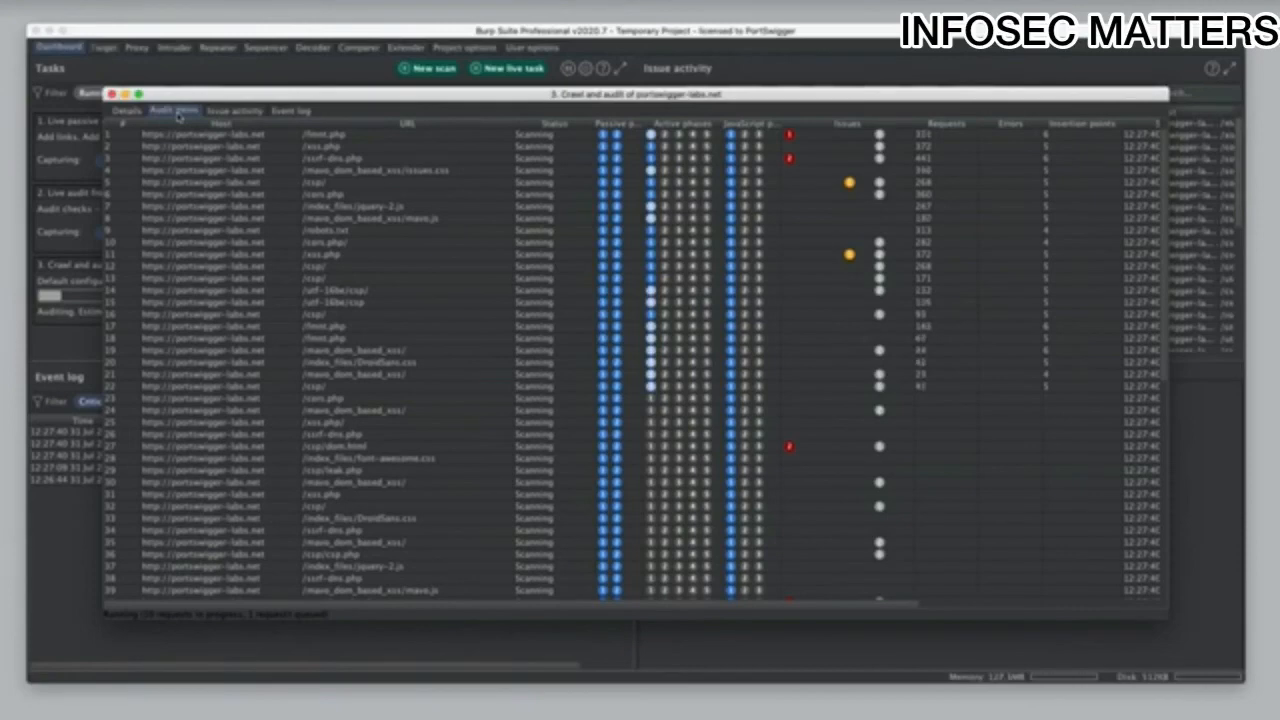
scroll(436, 352, down, 10)
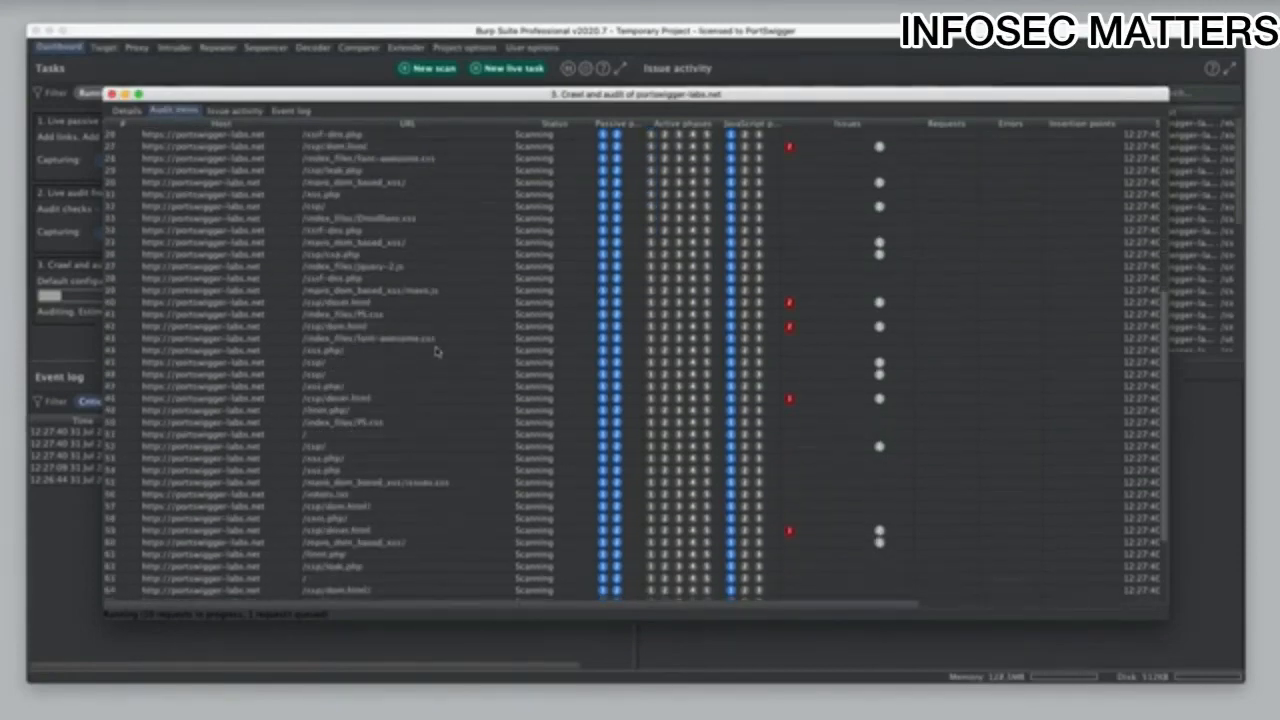
scroll(436, 352, up, 10)
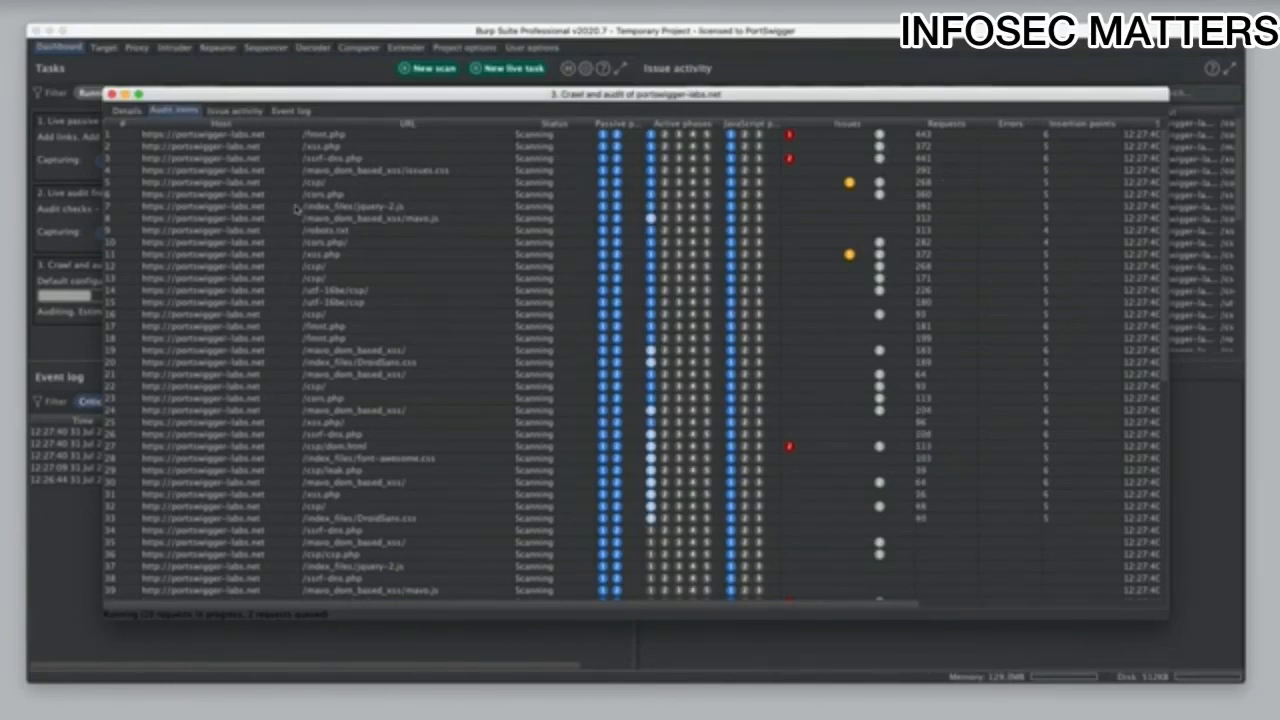
Inspect the base response and base request of audit item 5, /csp/.
click(328, 185)
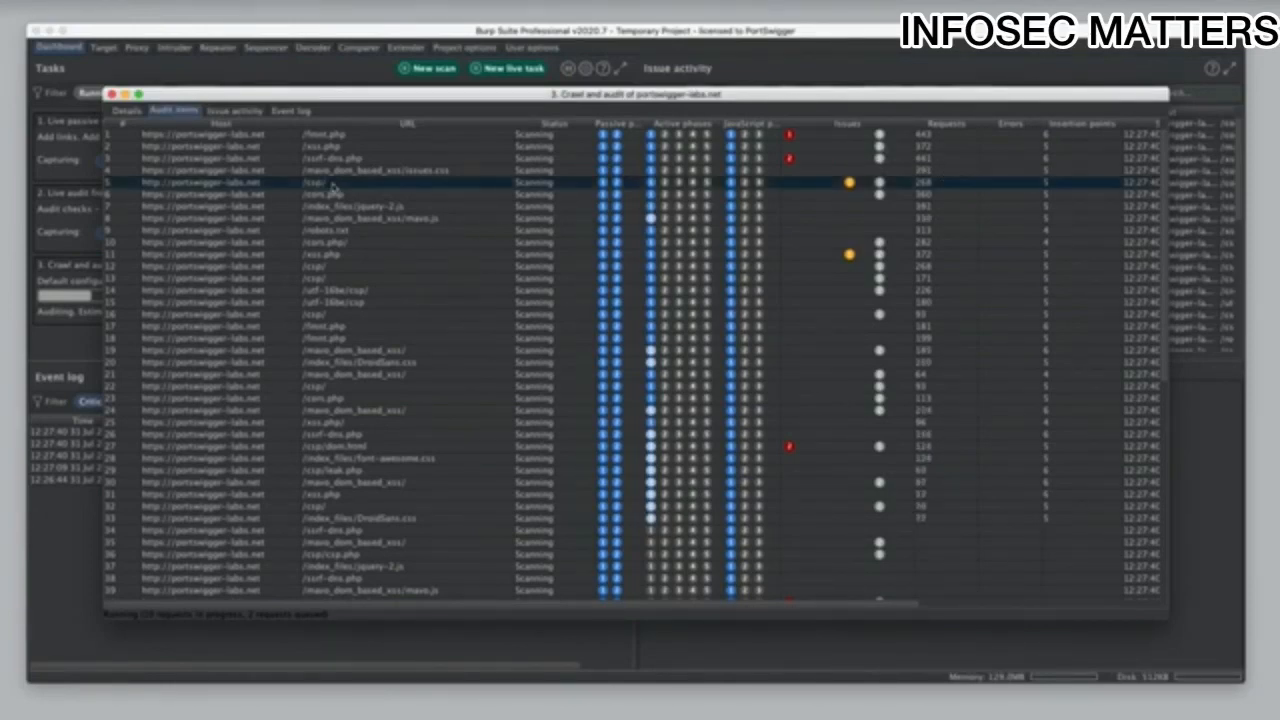
double_click(334, 189)
click(410, 158)
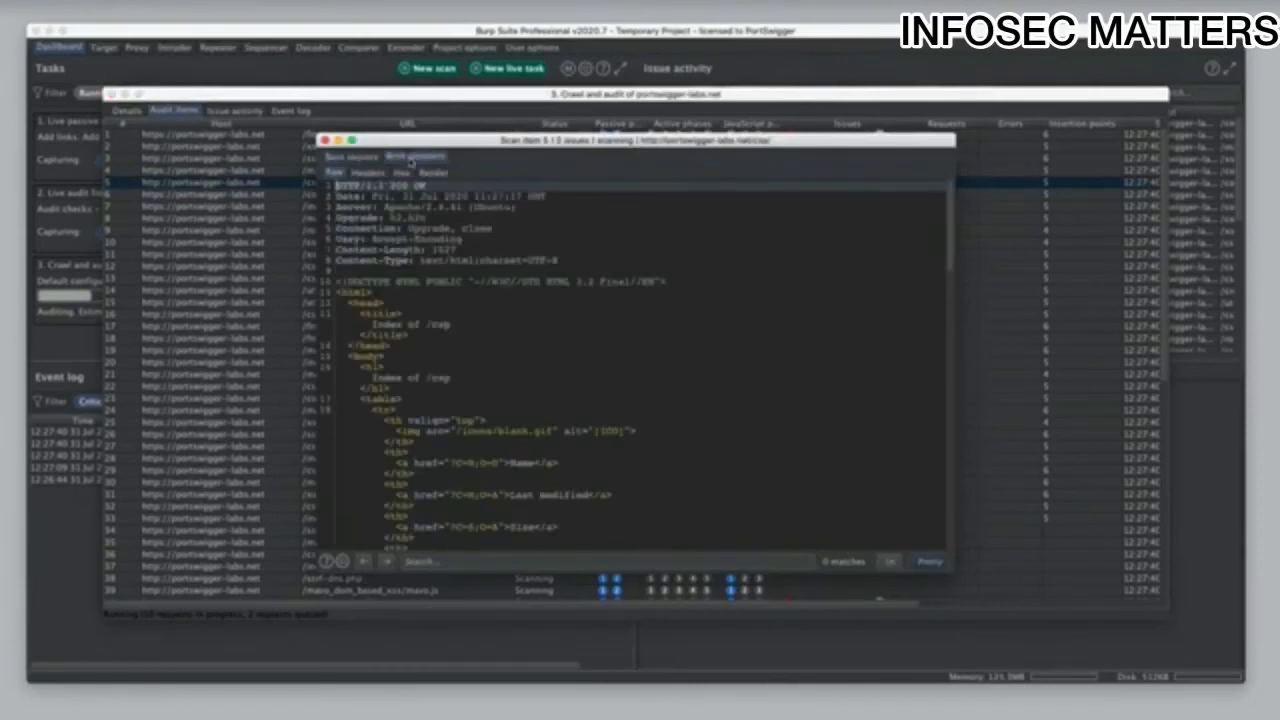
click(362, 158)
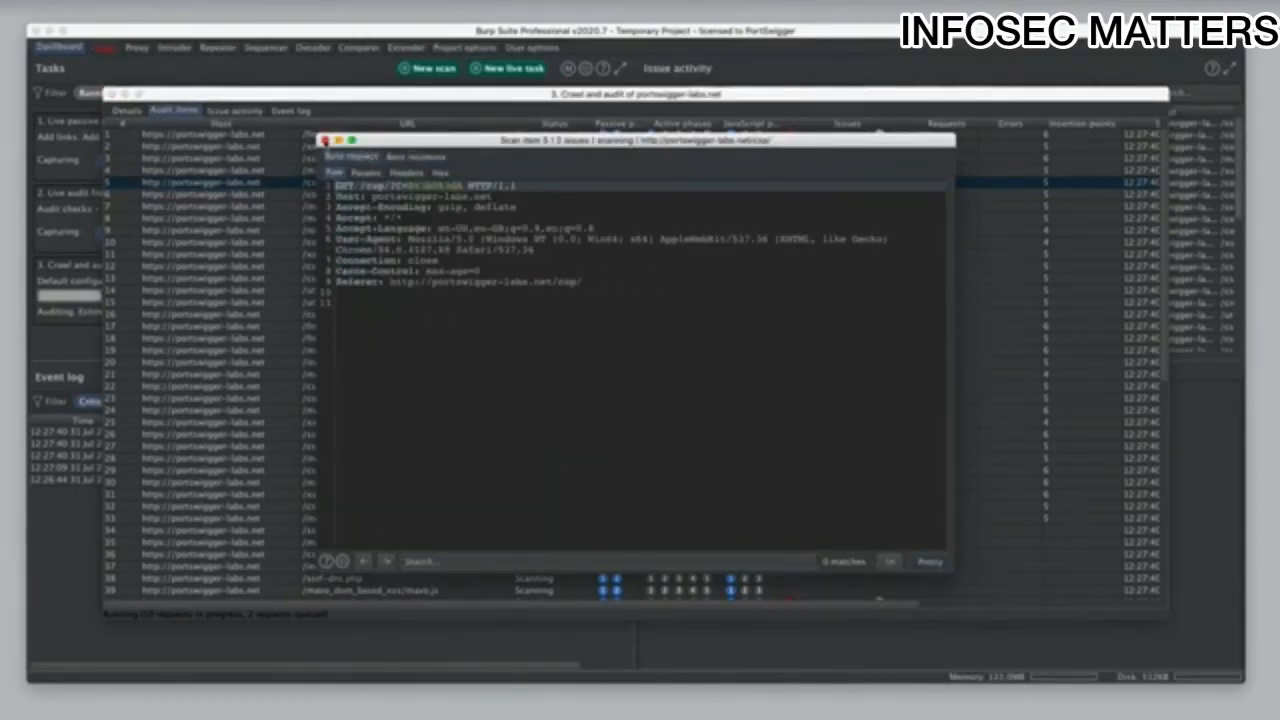
click(325, 140)
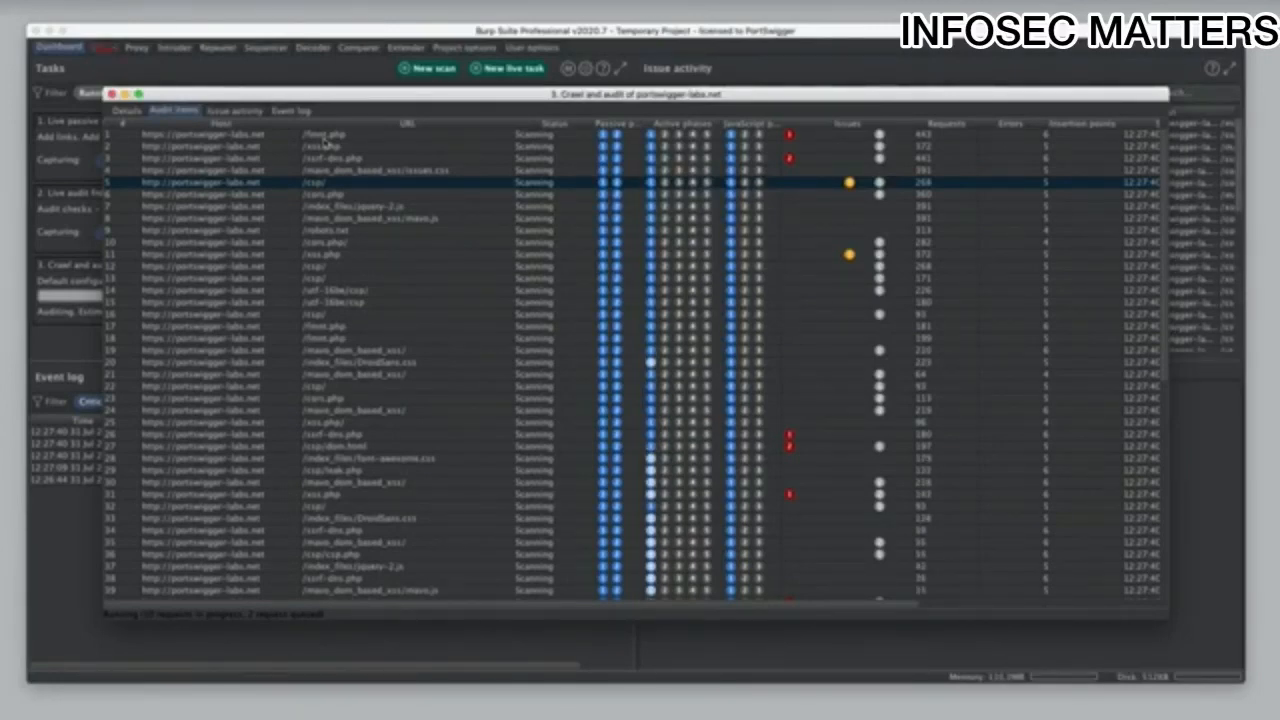
In the crawl and audit task's issue activity, inspect the reflected cross-site scripting issue and the request and response of External service interaction (DNS).
click(252, 114)
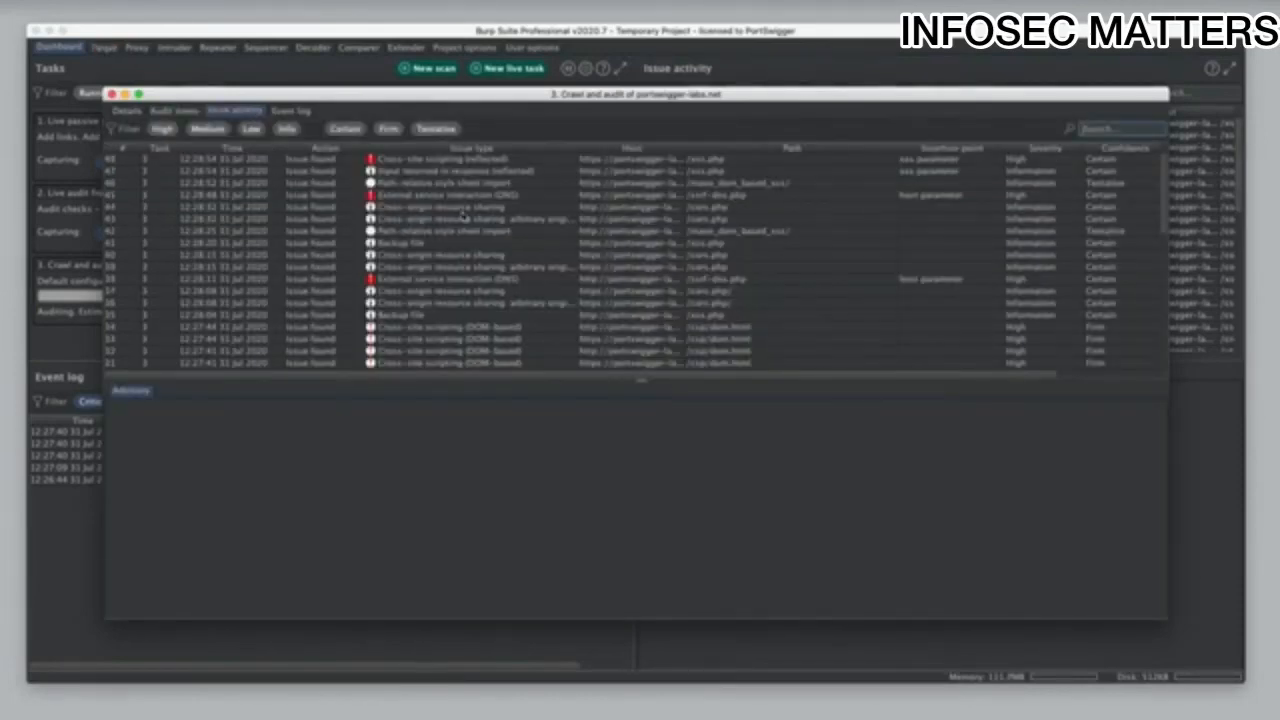
scroll(463, 216, down, 10)
scroll(463, 215, up, 10)
click(448, 161)
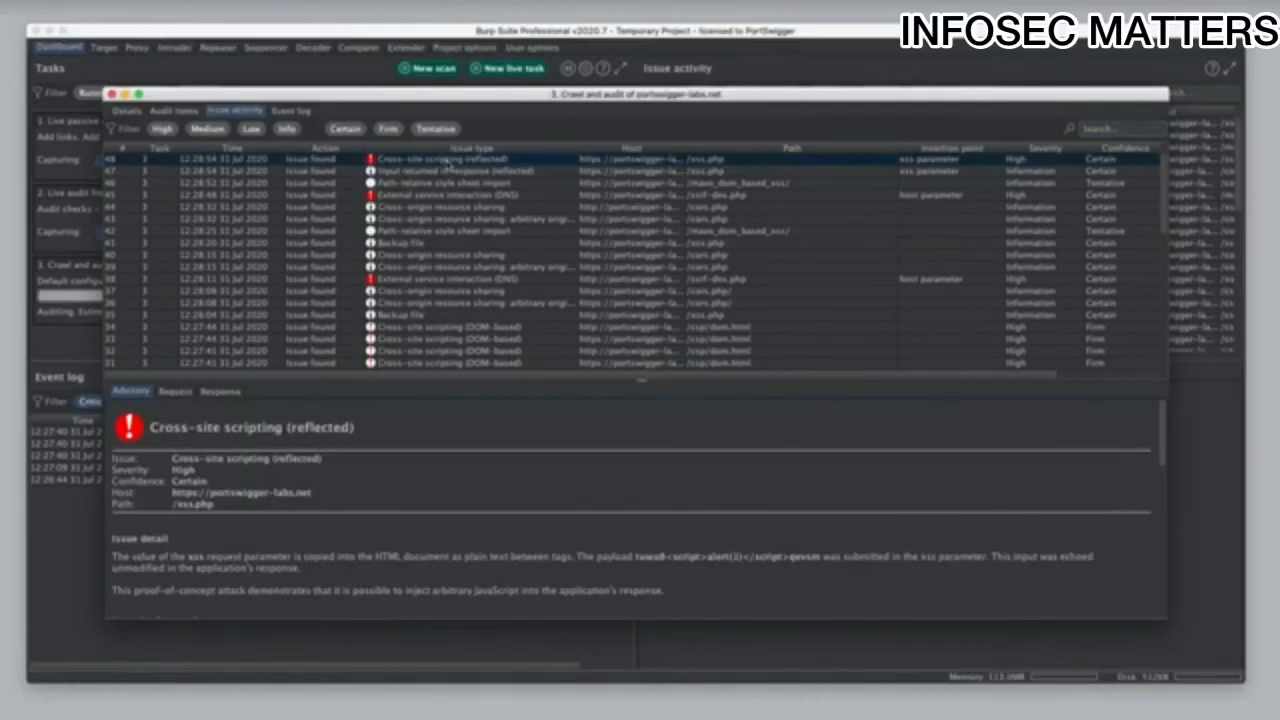
click(450, 195)
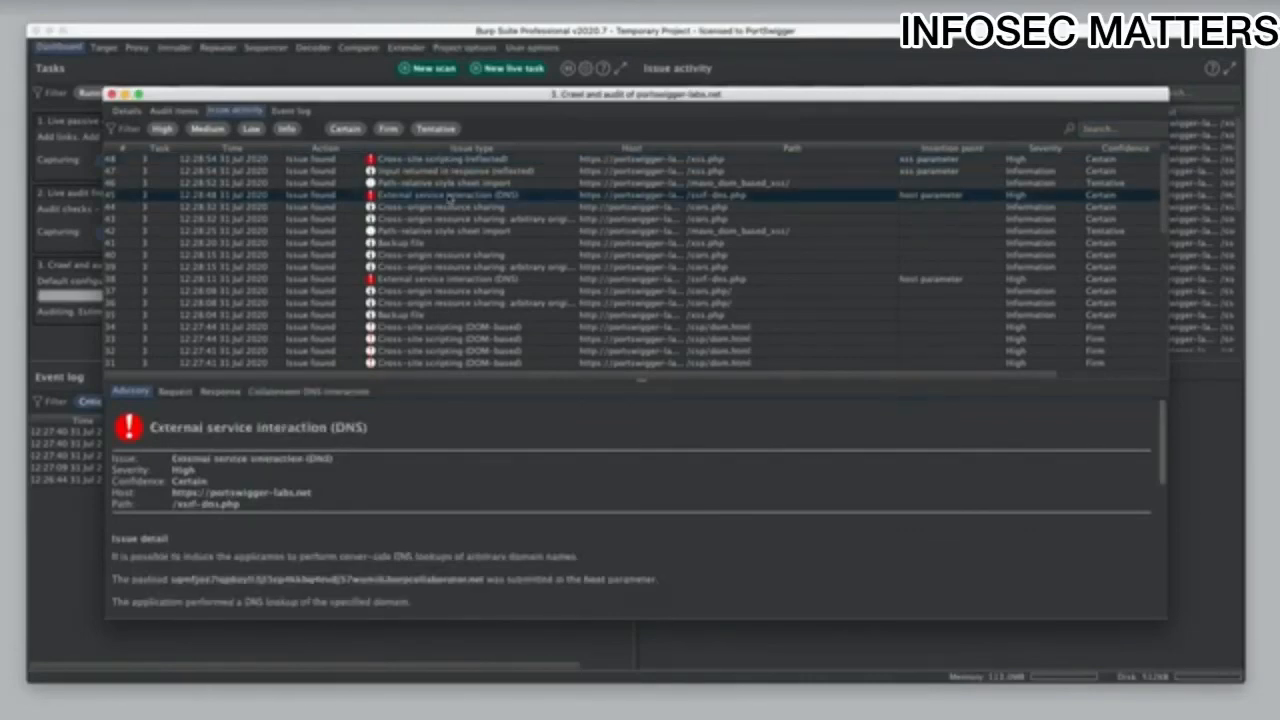
click(188, 393)
click(222, 394)
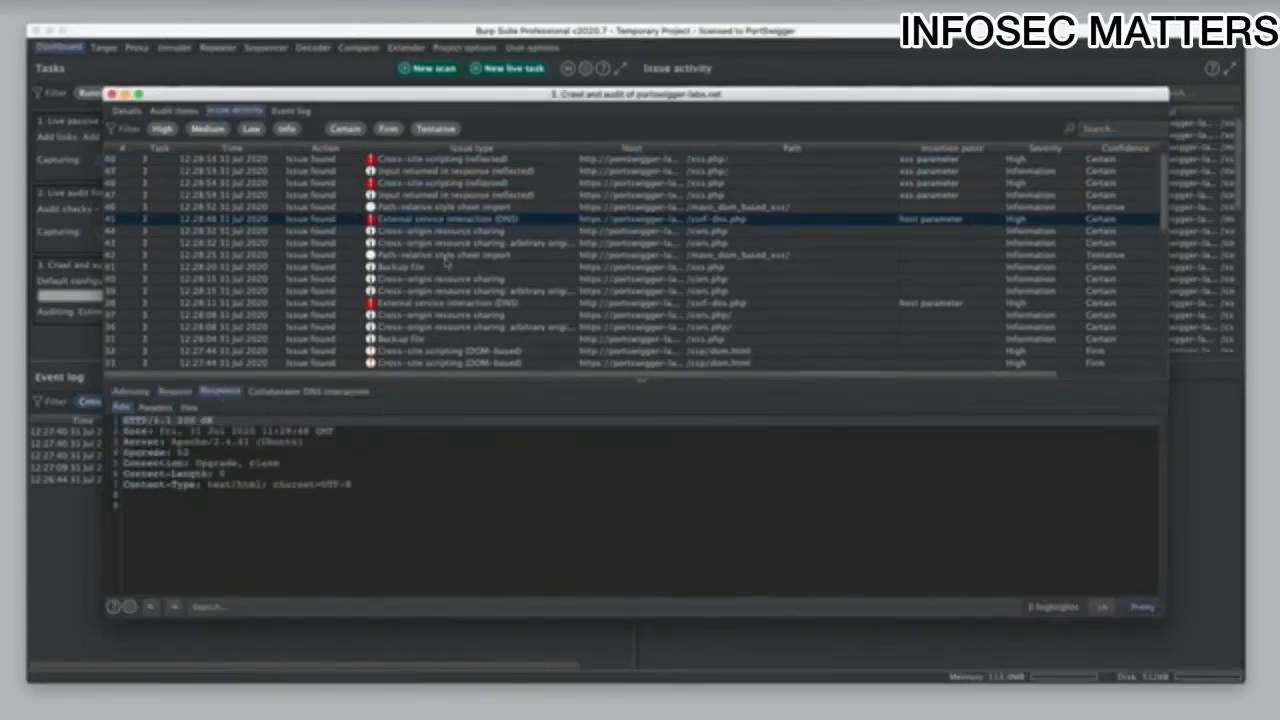
click(289, 111)
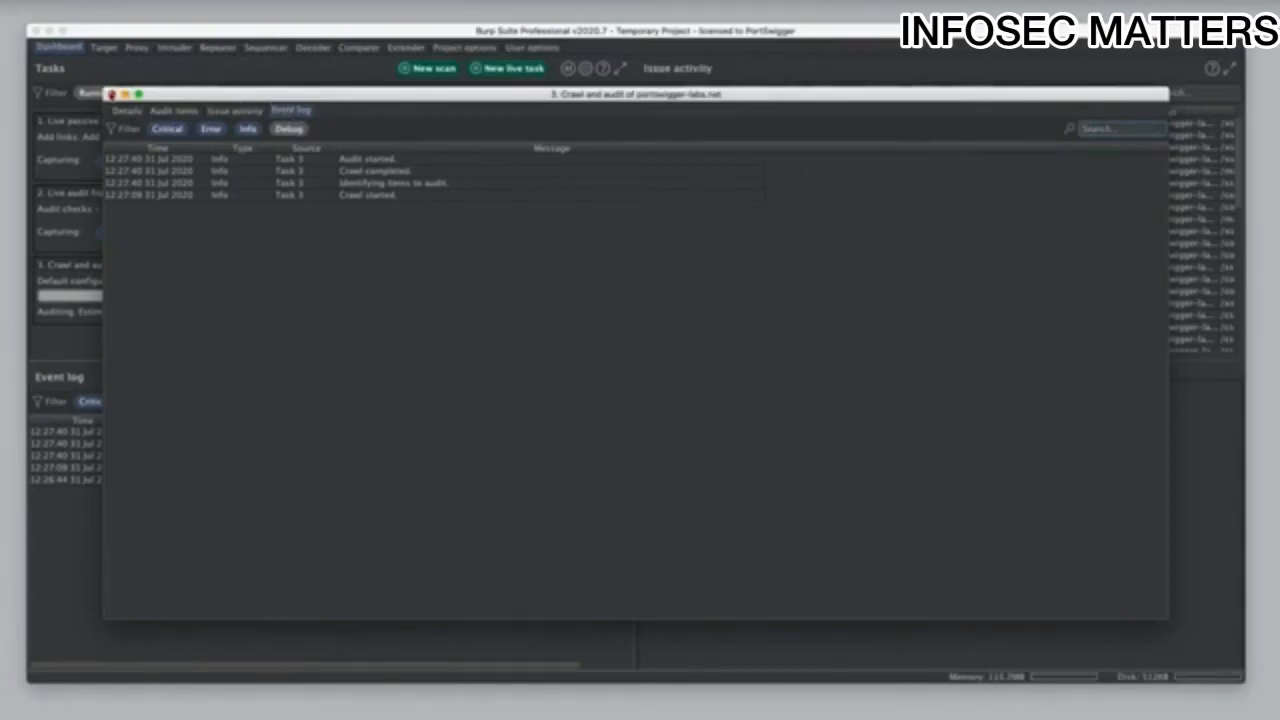
click(111, 94)
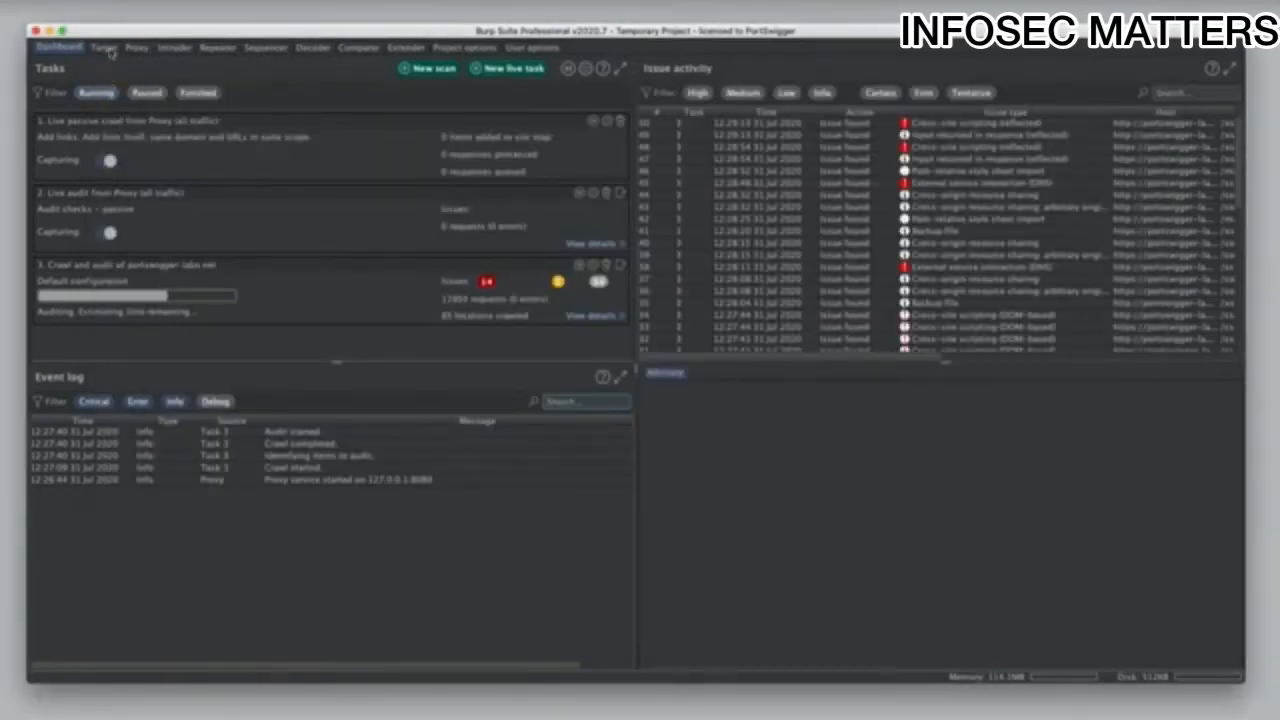
click(104, 48)
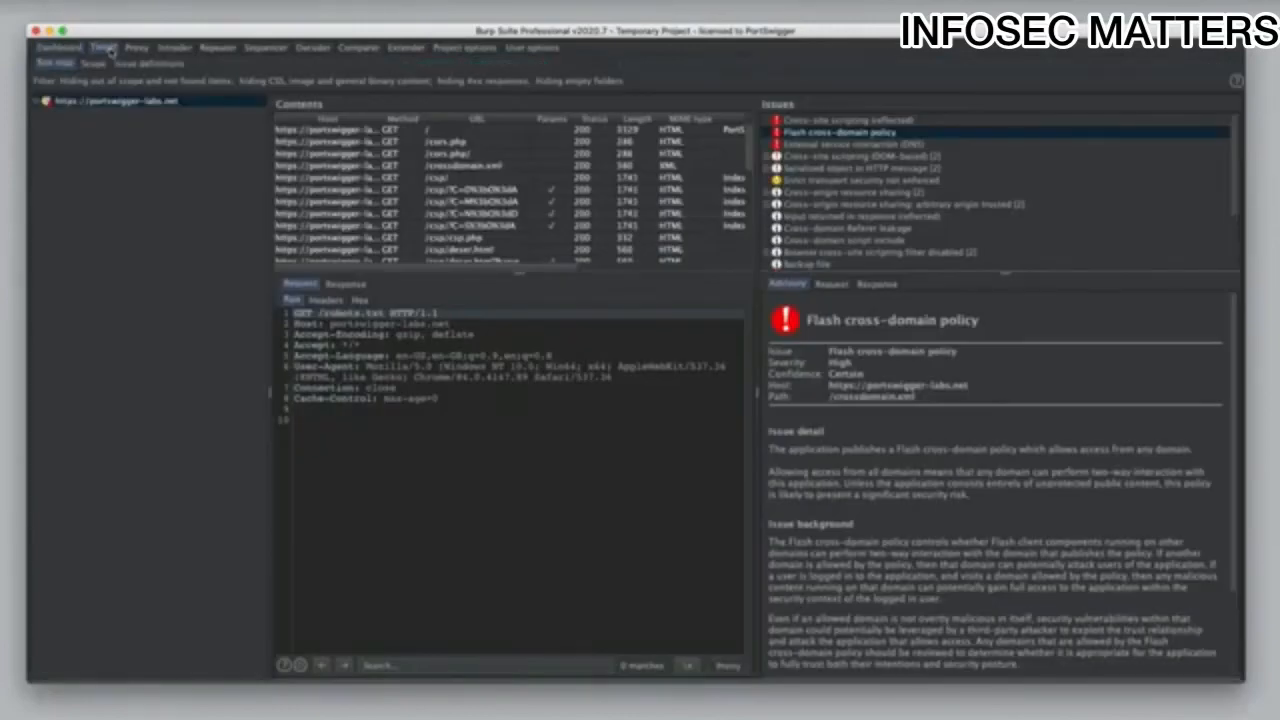
click(37, 102)
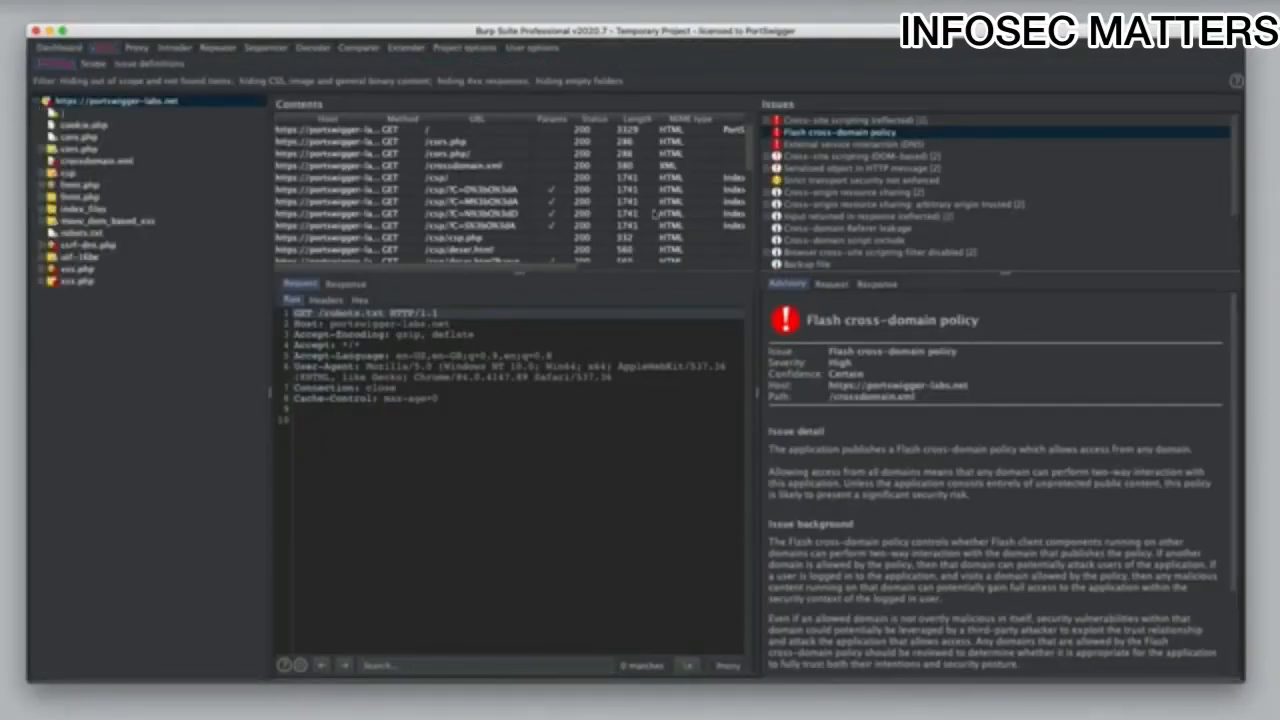
click(857, 144)
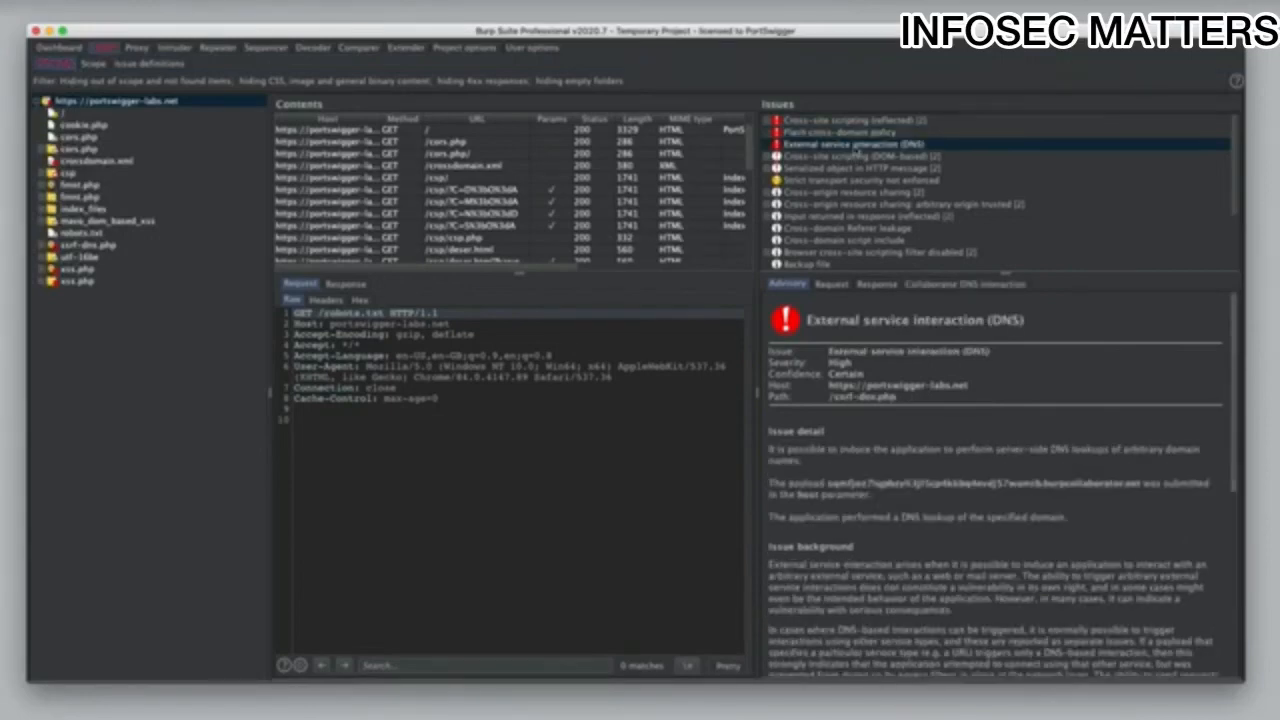
shift+click(860, 180)
right_click(856, 176)
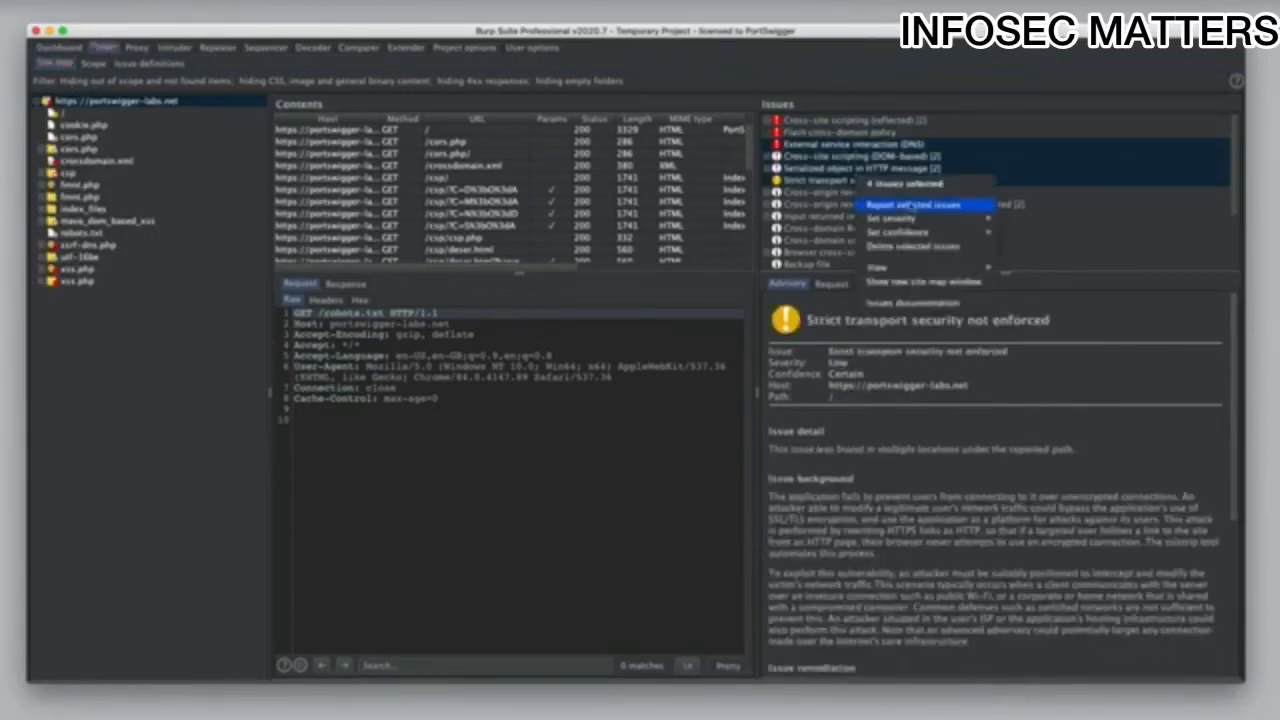
click(856, 204)
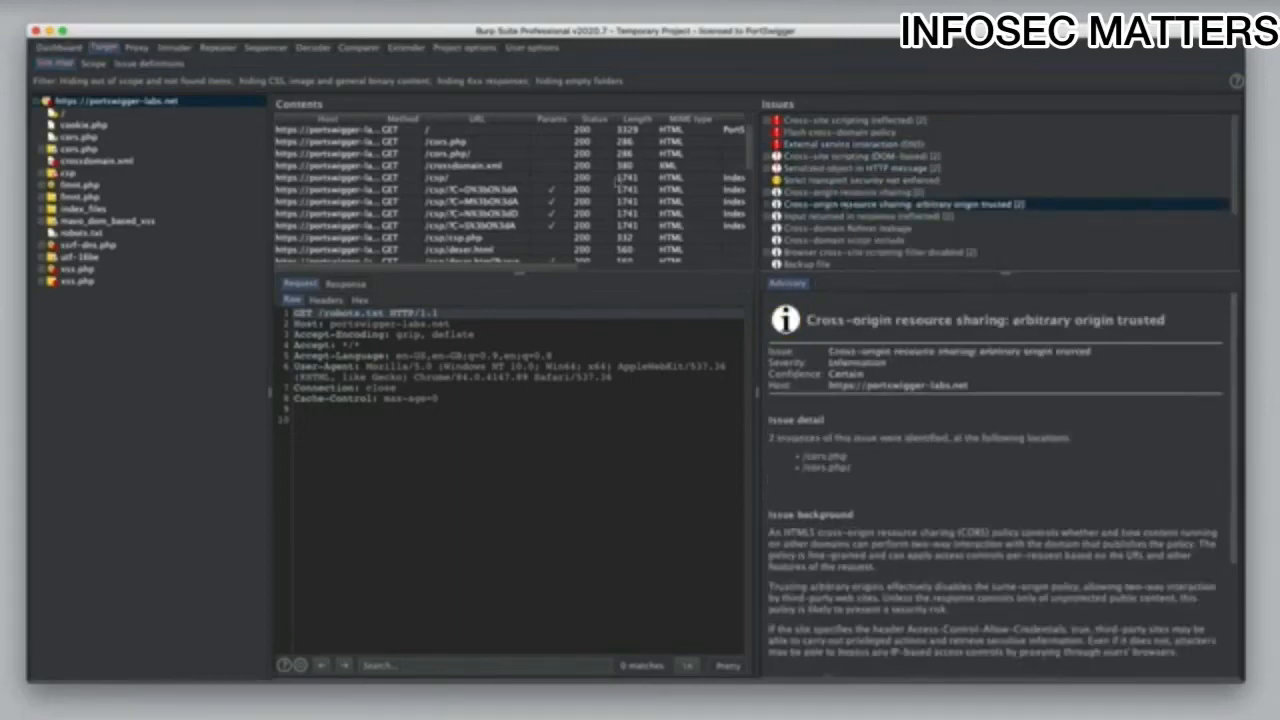
right_click(127, 104)
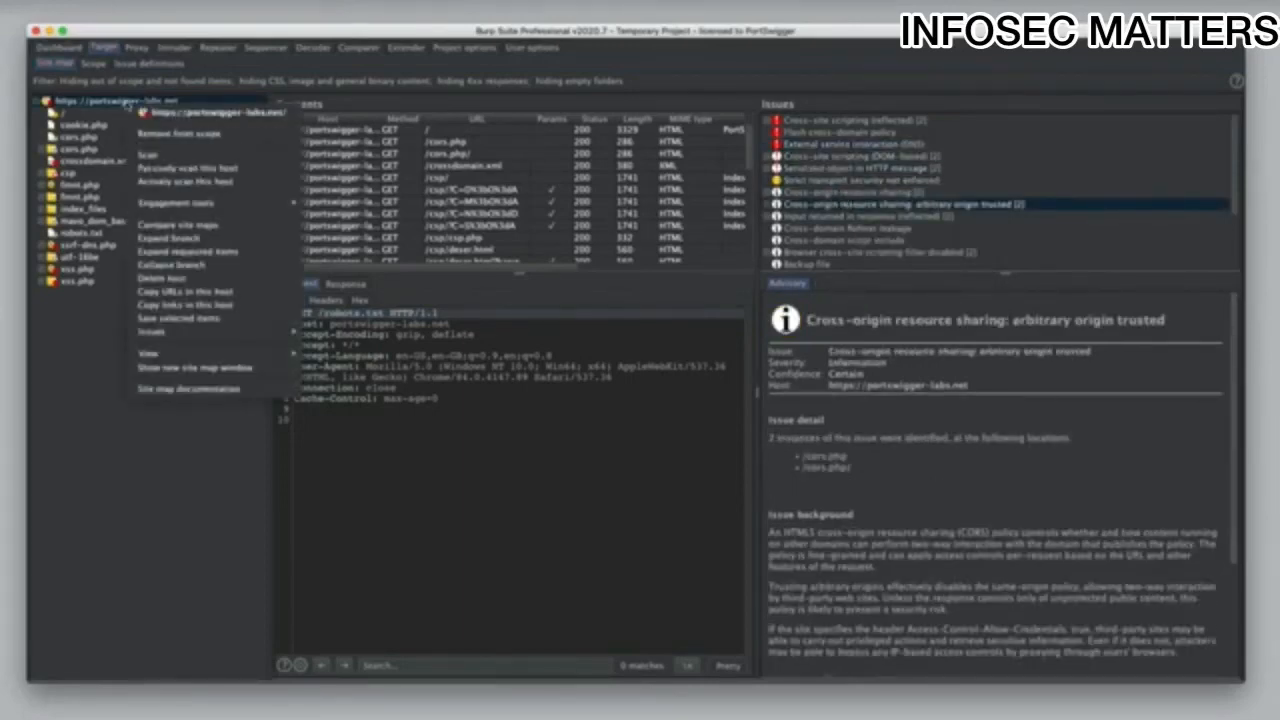
mouse_move(245, 334)
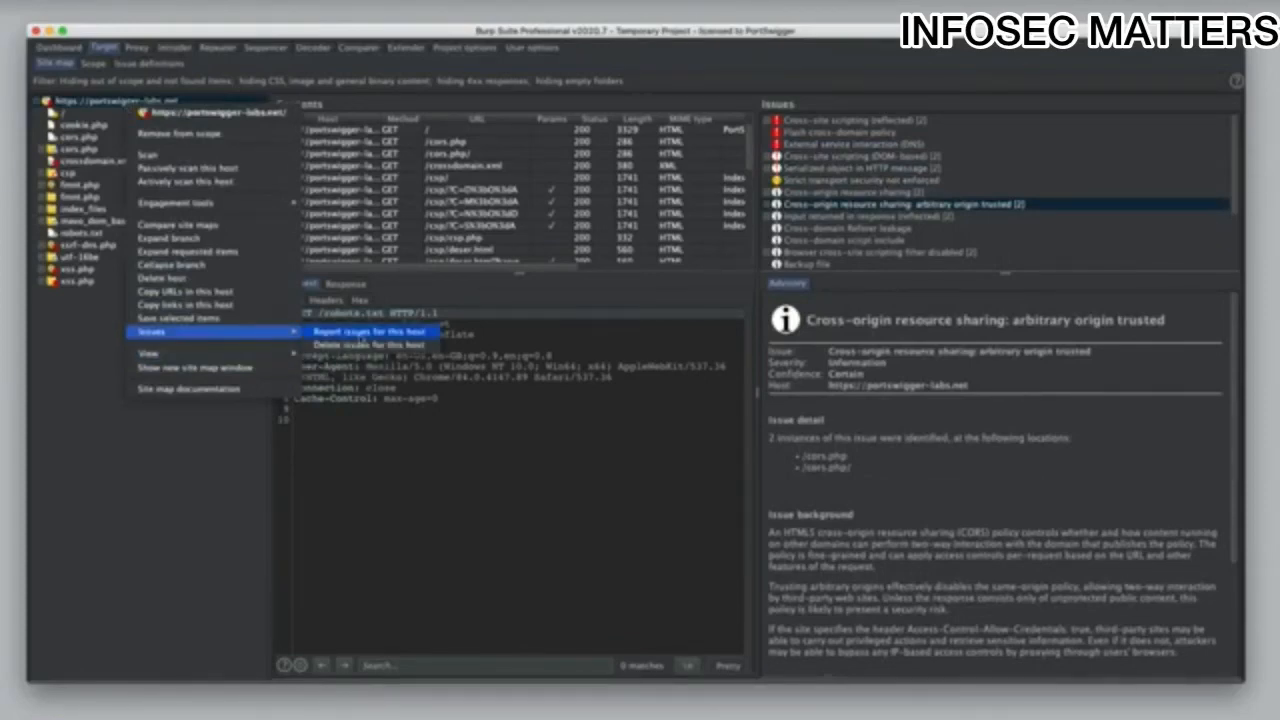
click(358, 334)
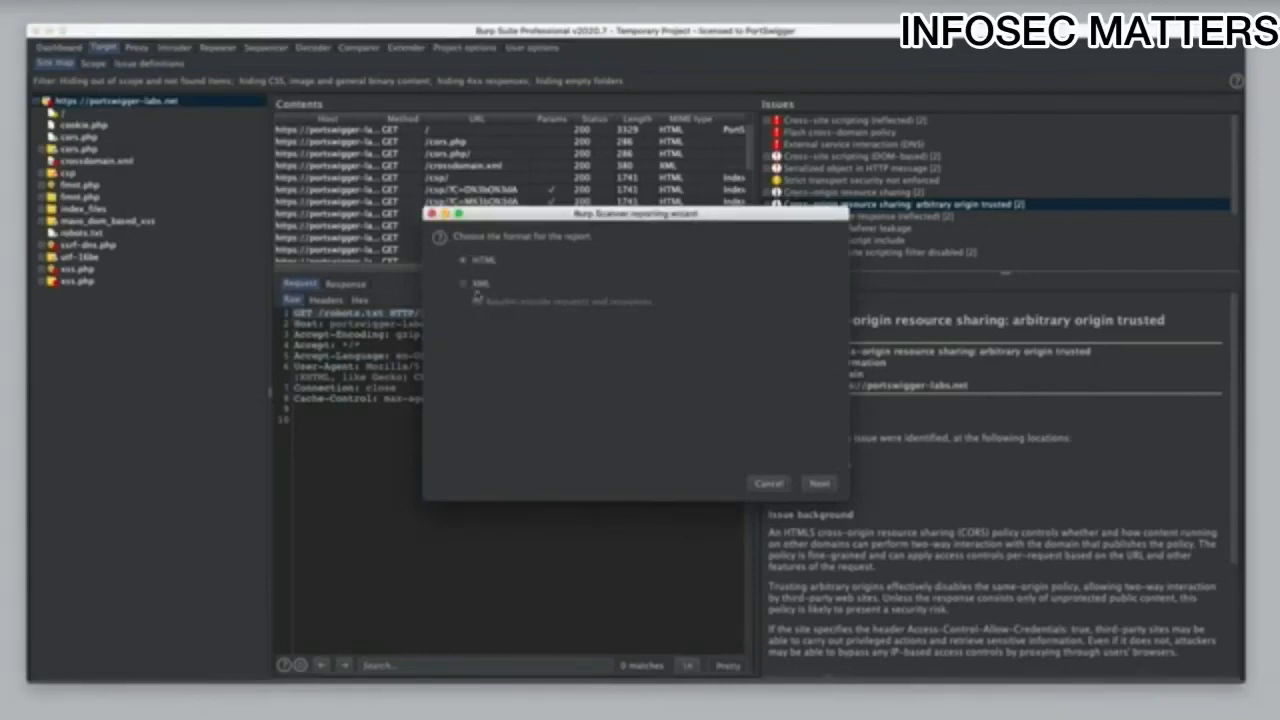
click(829, 484)
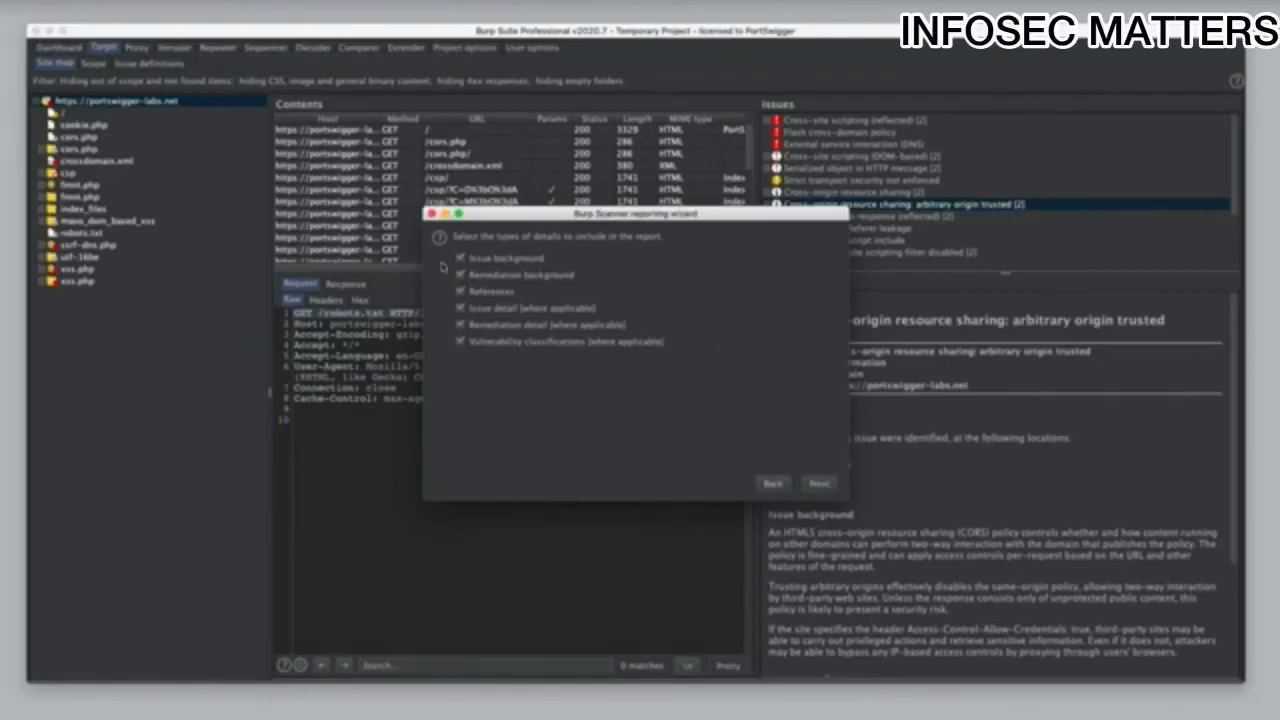
click(819, 484)
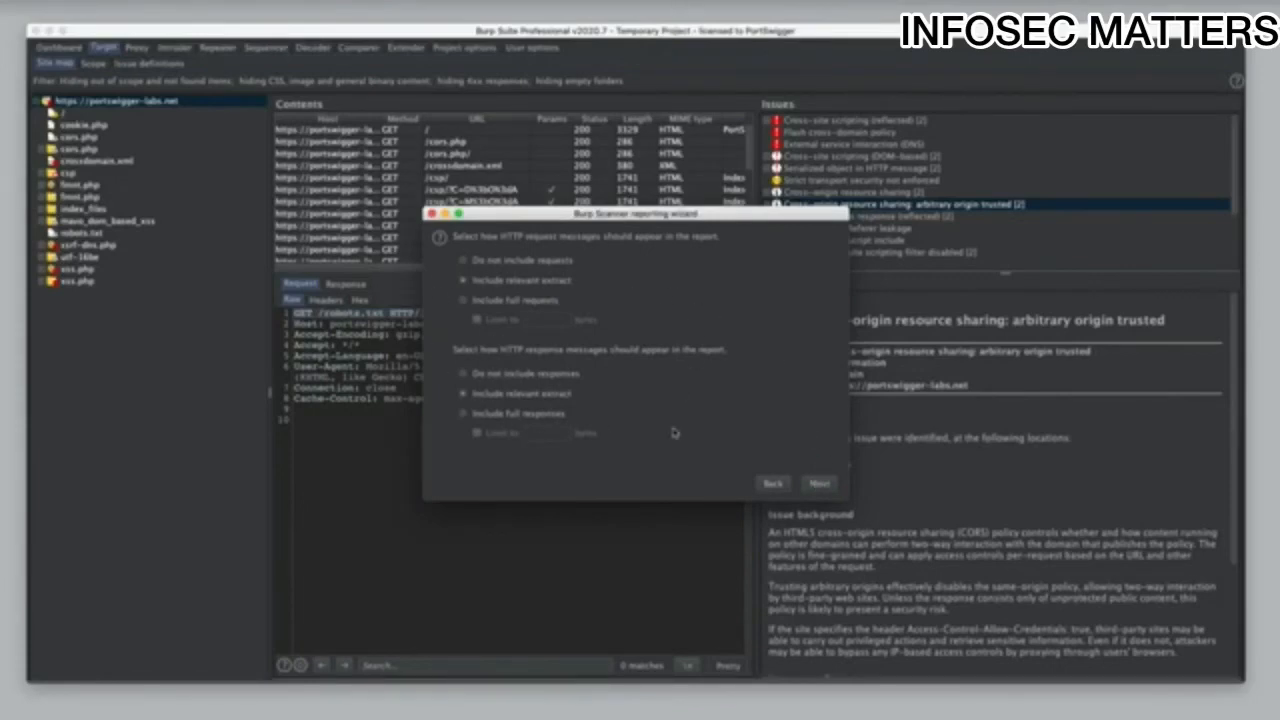
click(821, 485)
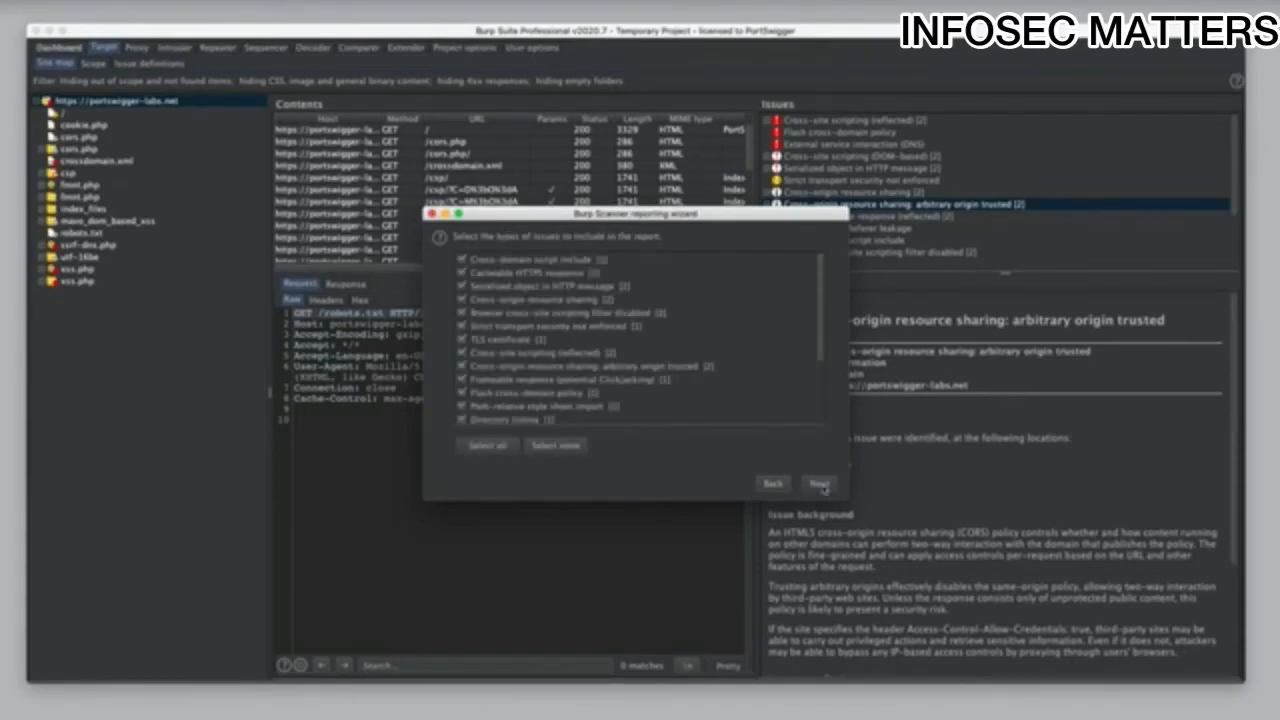
click(821, 485)
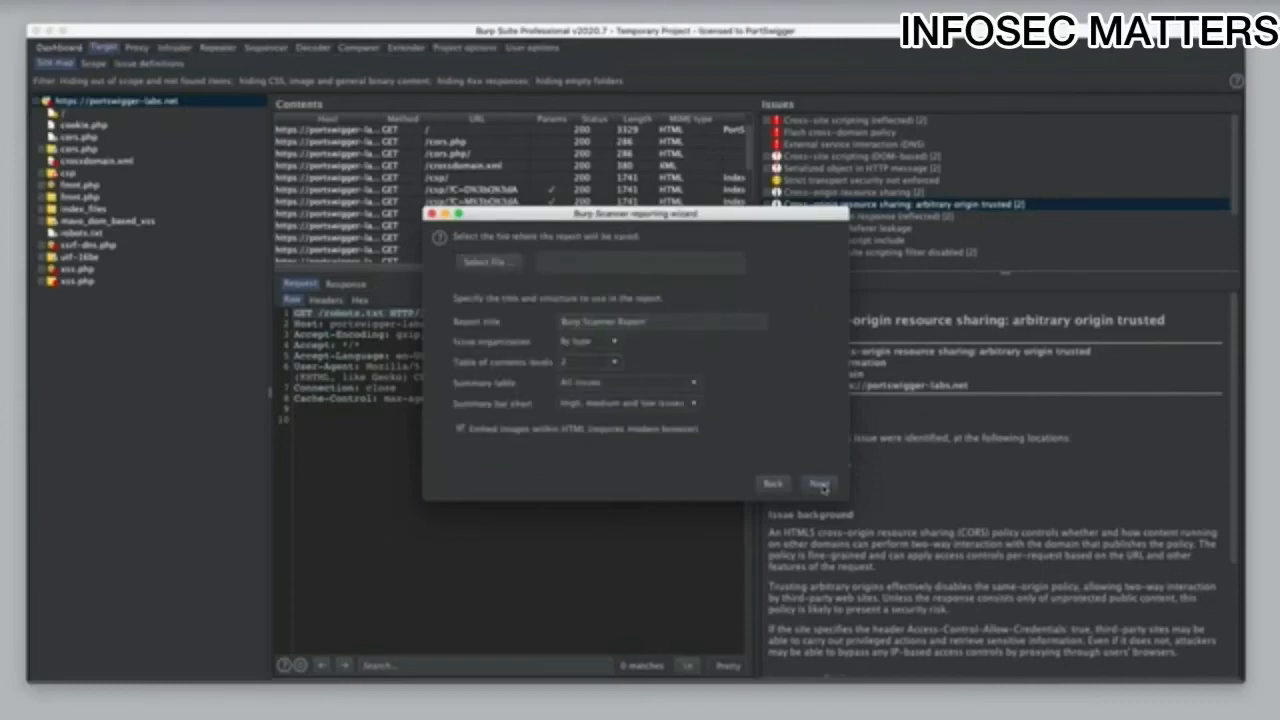
Generate the report titled "Burp Scanner Report" as "my report.html" in the Reports folder and close the reporting wizard.
click(495, 264)
click(554, 485)
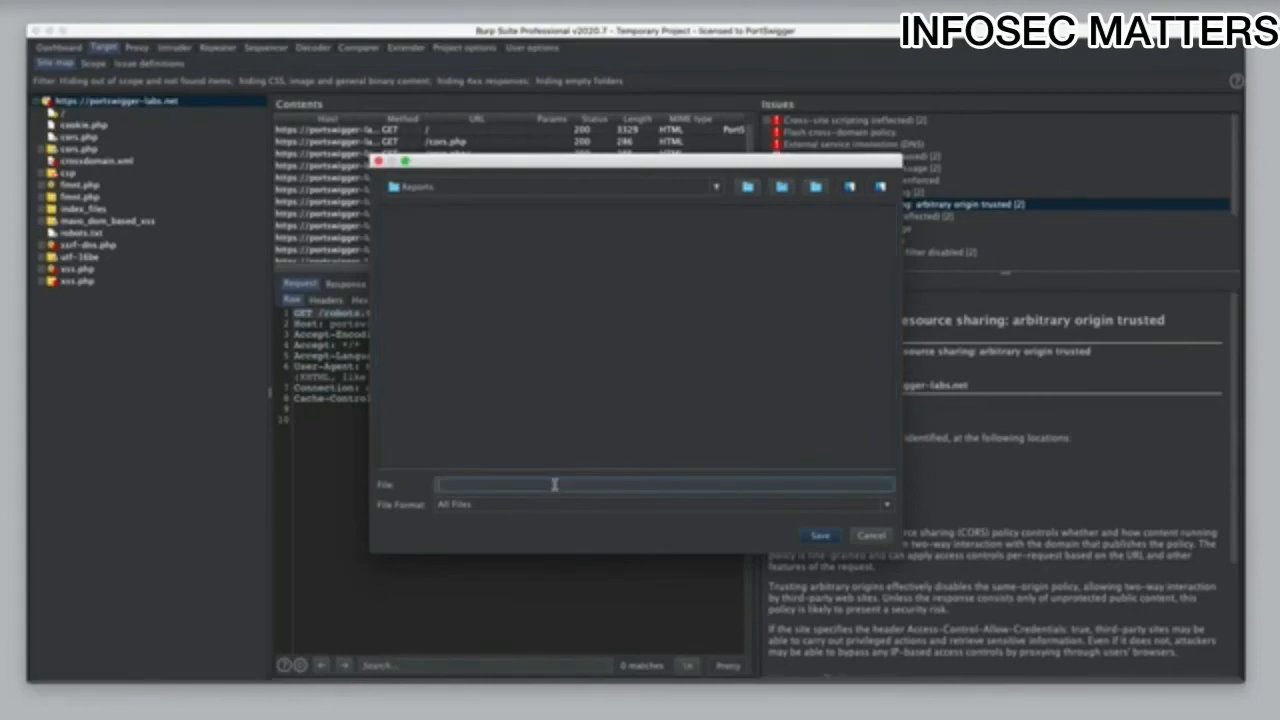
text(my report)
click(822, 535)
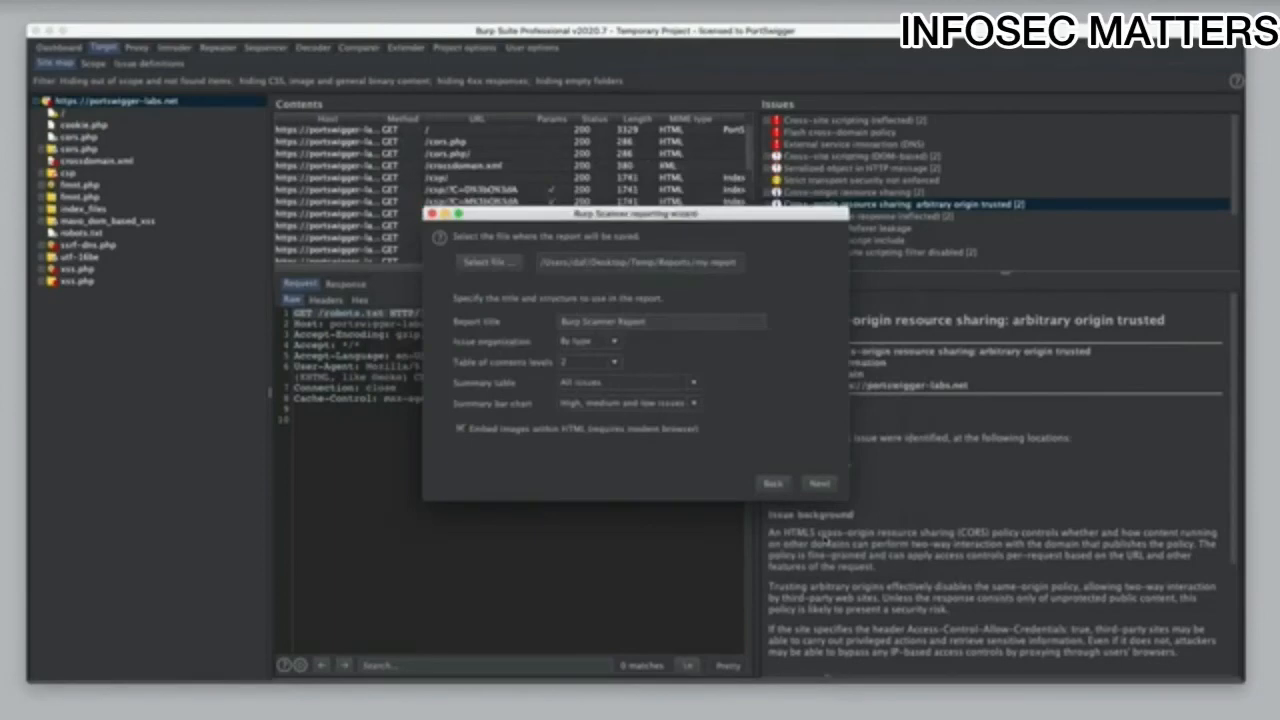
click(819, 486)
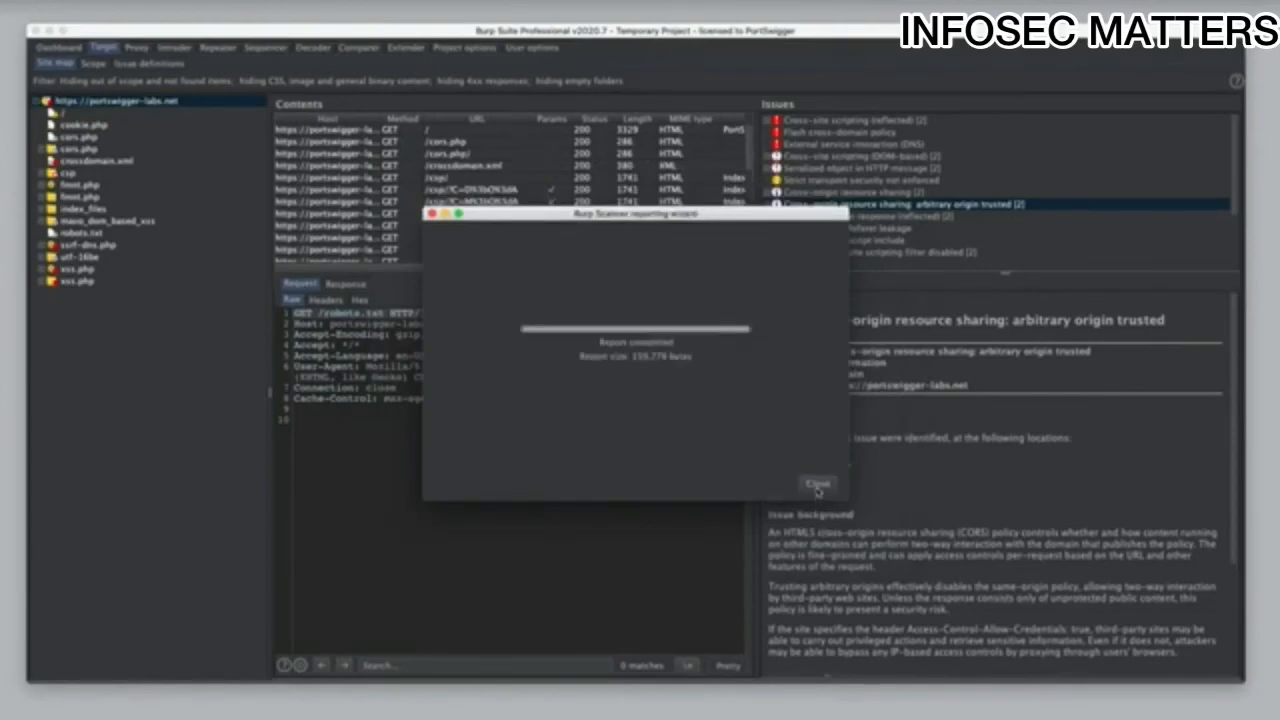
click(817, 488)
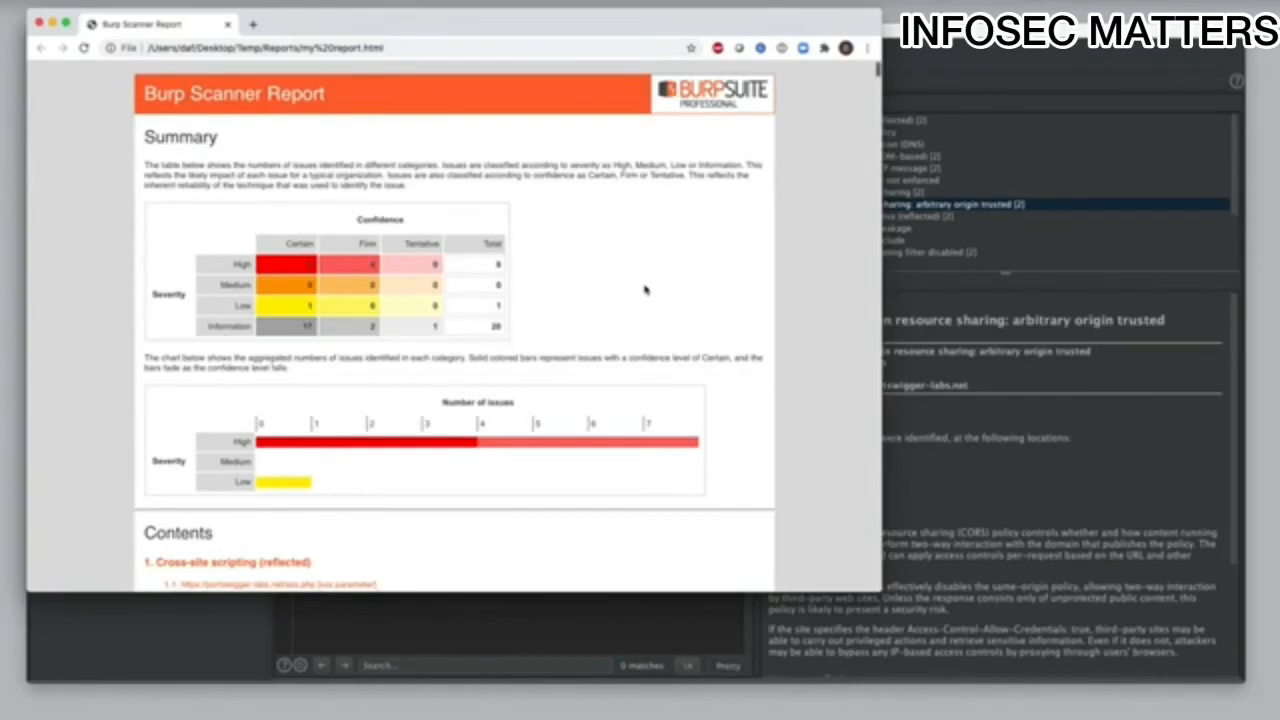
Examine the generated report in the browser, from the summary and contents through the reflected cross-site scripting findings to the DOM-based section.
scroll(664, 284, down, 2)
scroll(664, 284, down, 8)
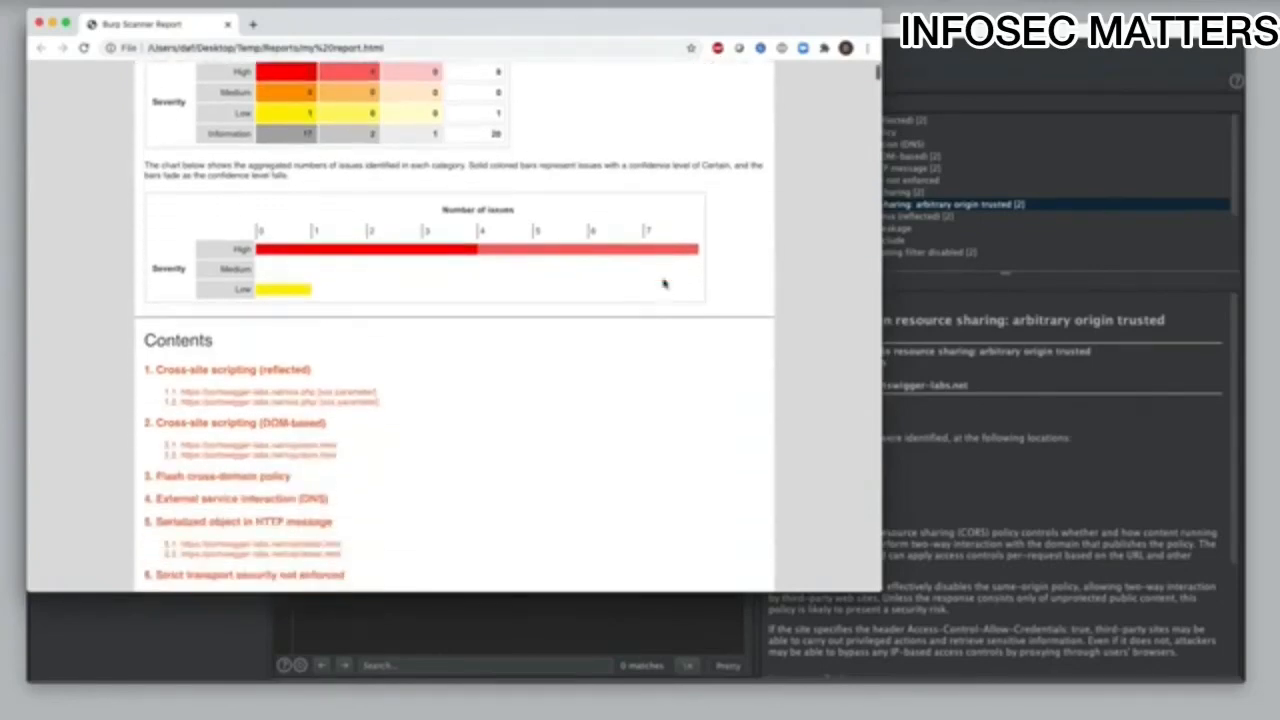
scroll(664, 284, down, 15)
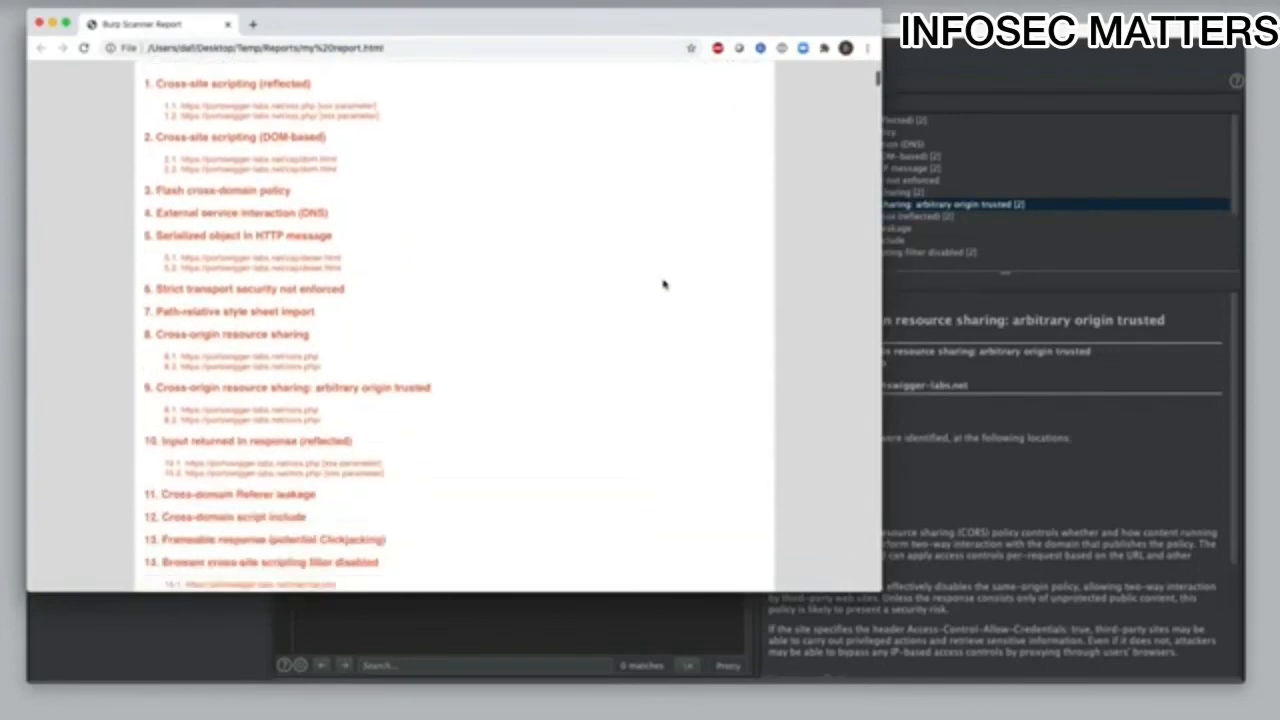
scroll(664, 284, down, 4)
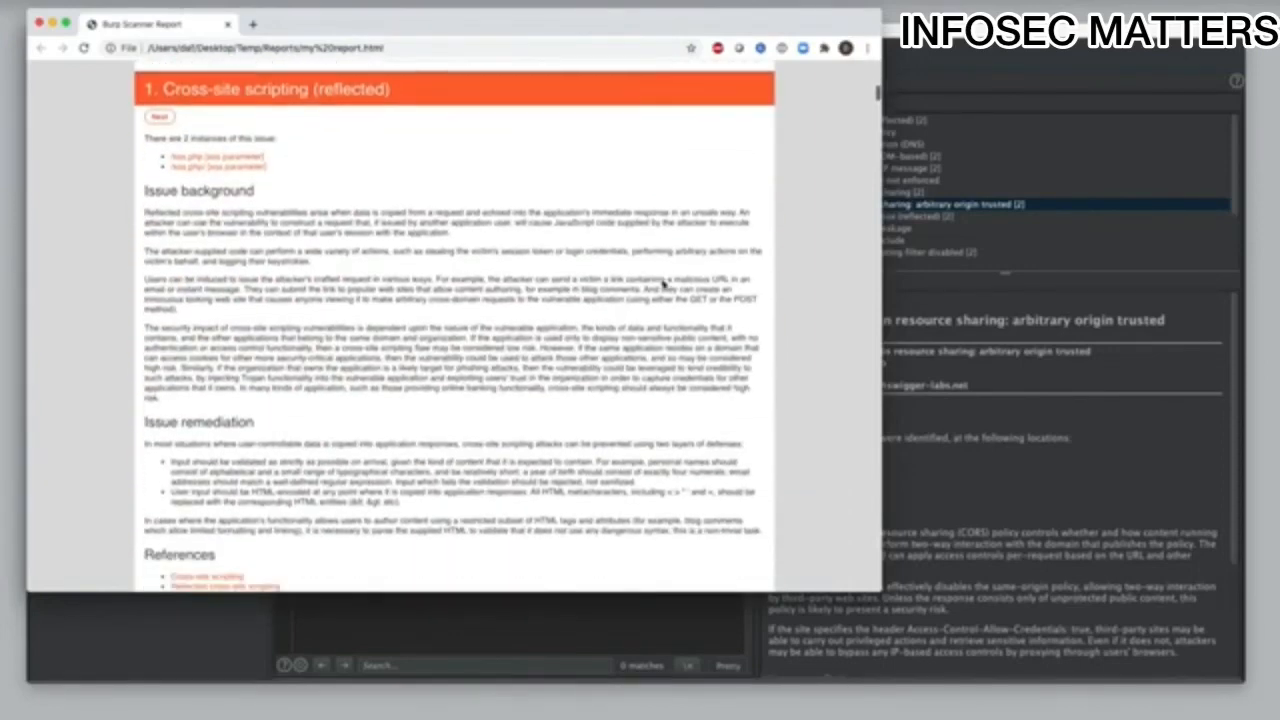
scroll(664, 284, up, 2)
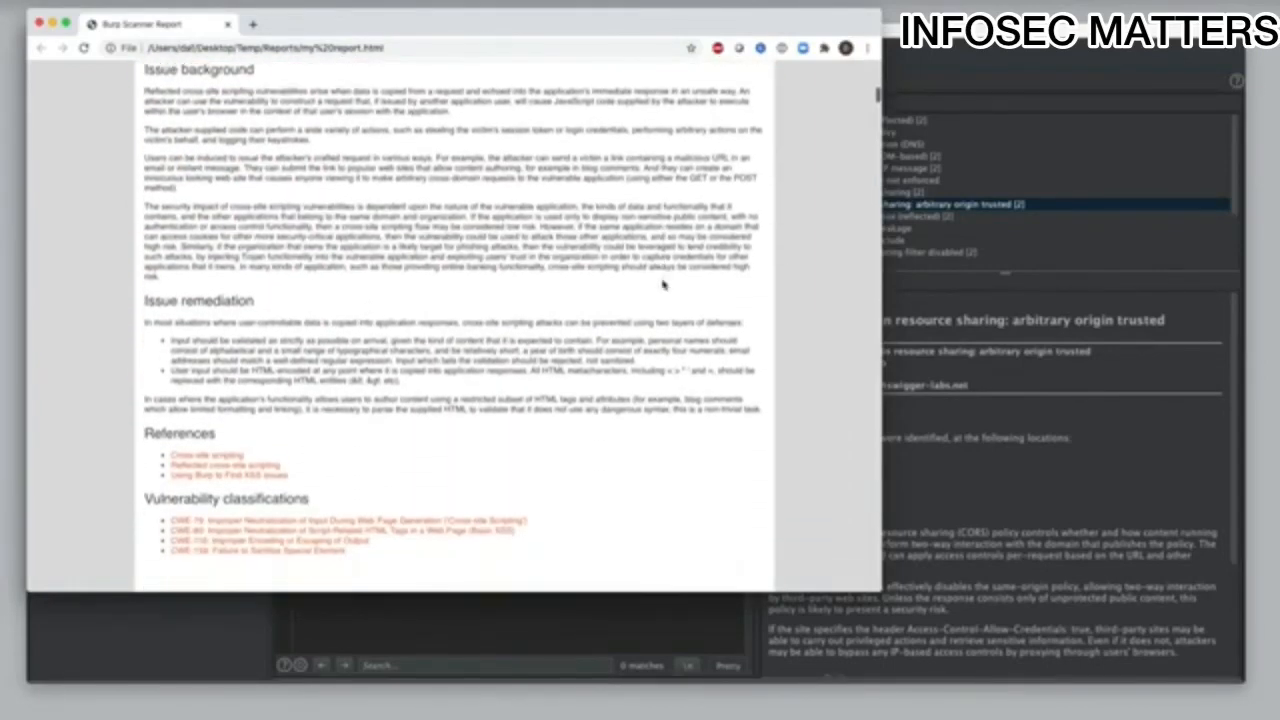
scroll(664, 284, down, 4)
scroll(664, 286, down, 20)
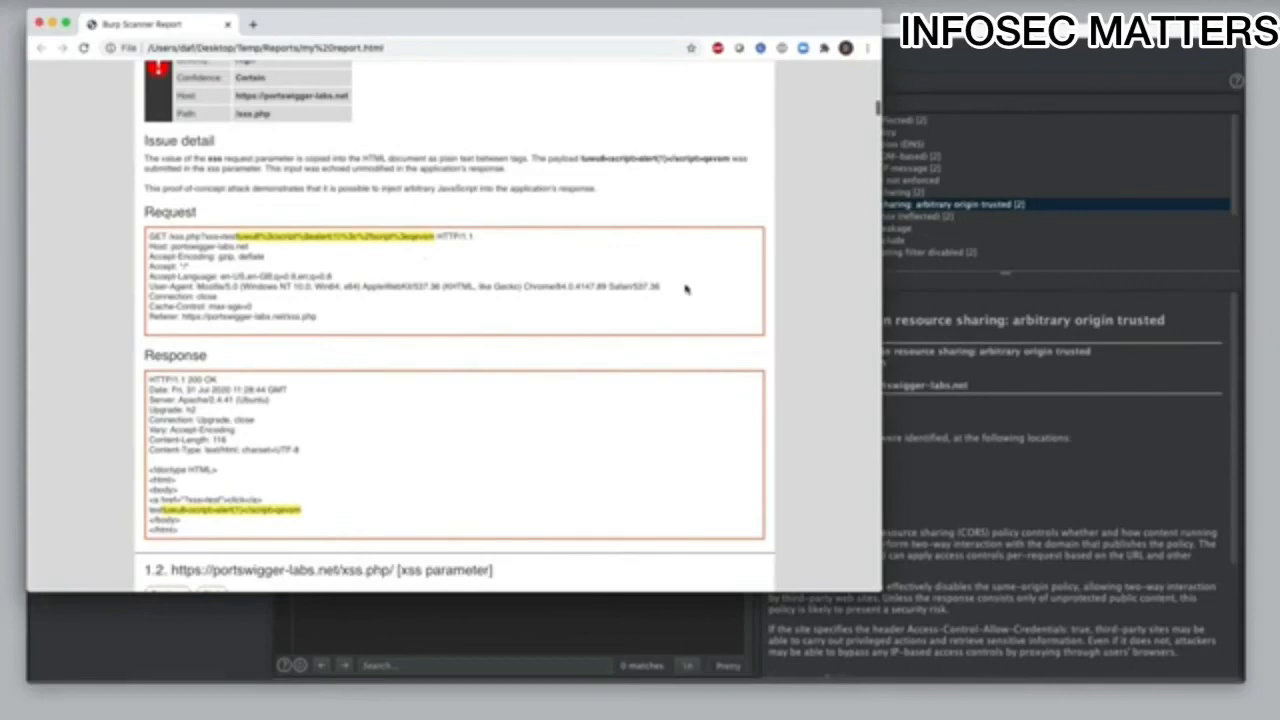
scroll(686, 289, down, 12)
scroll(686, 289, down, 18)
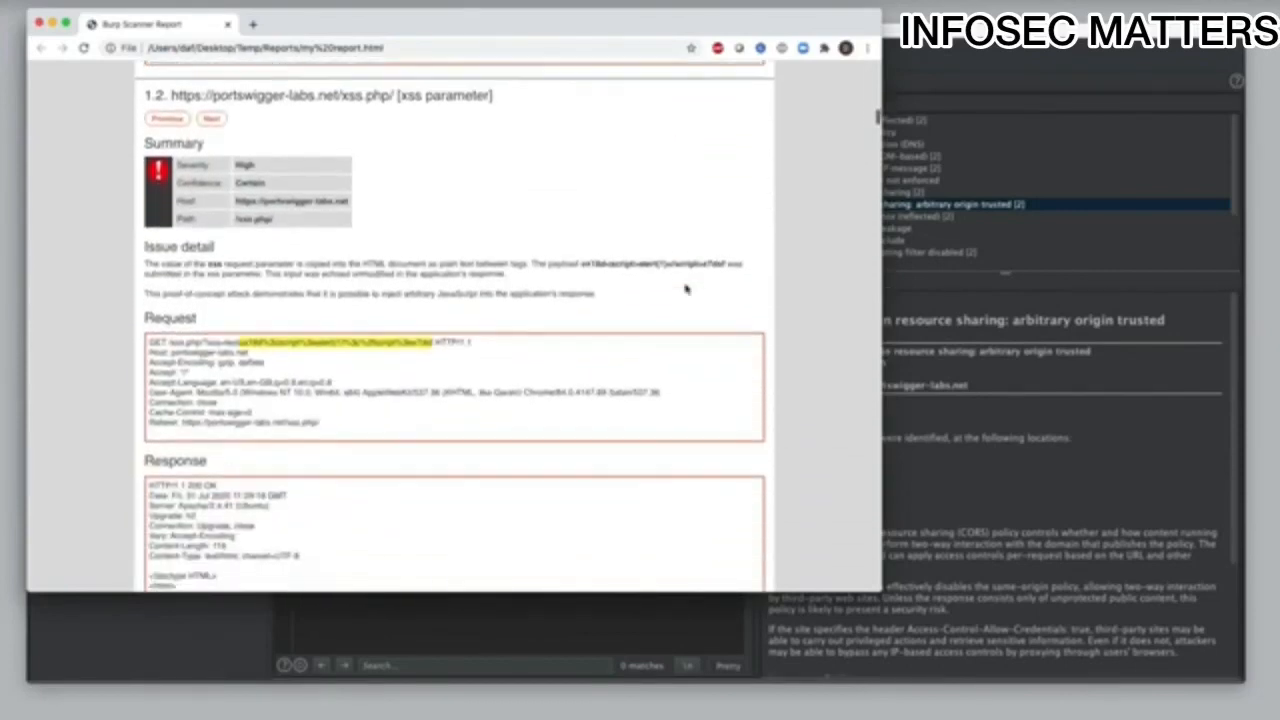
scroll(686, 289, down, 10)
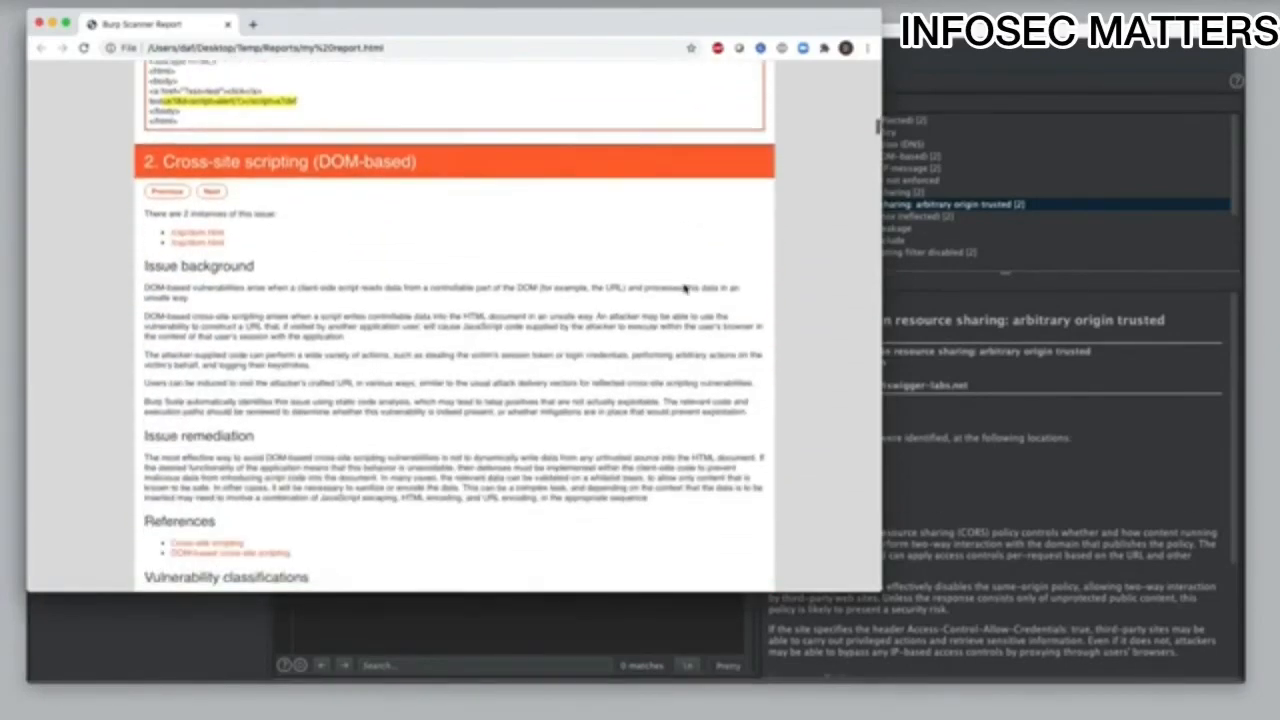